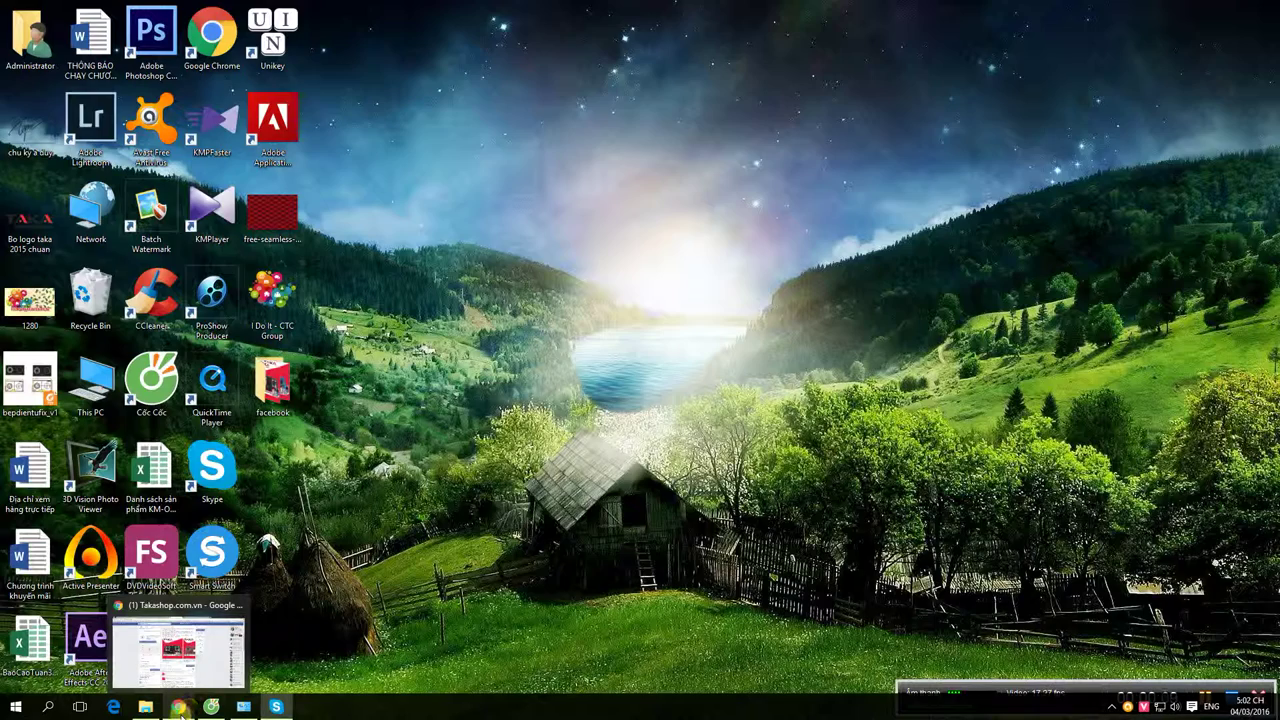
# Switch to Chrome and examine the product carousel in the Takashop.com.vn page post and the animated mobile carousel example.
pyautogui.click(180, 708)
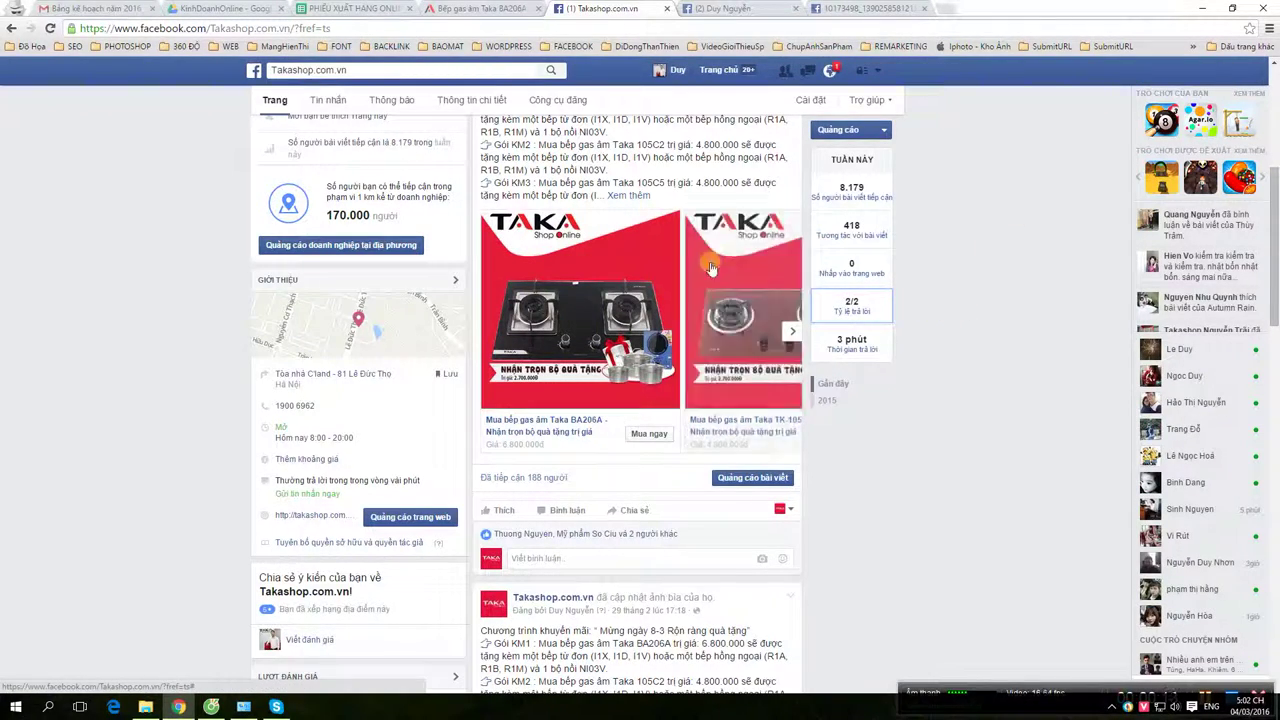
pyautogui.click(790, 335)
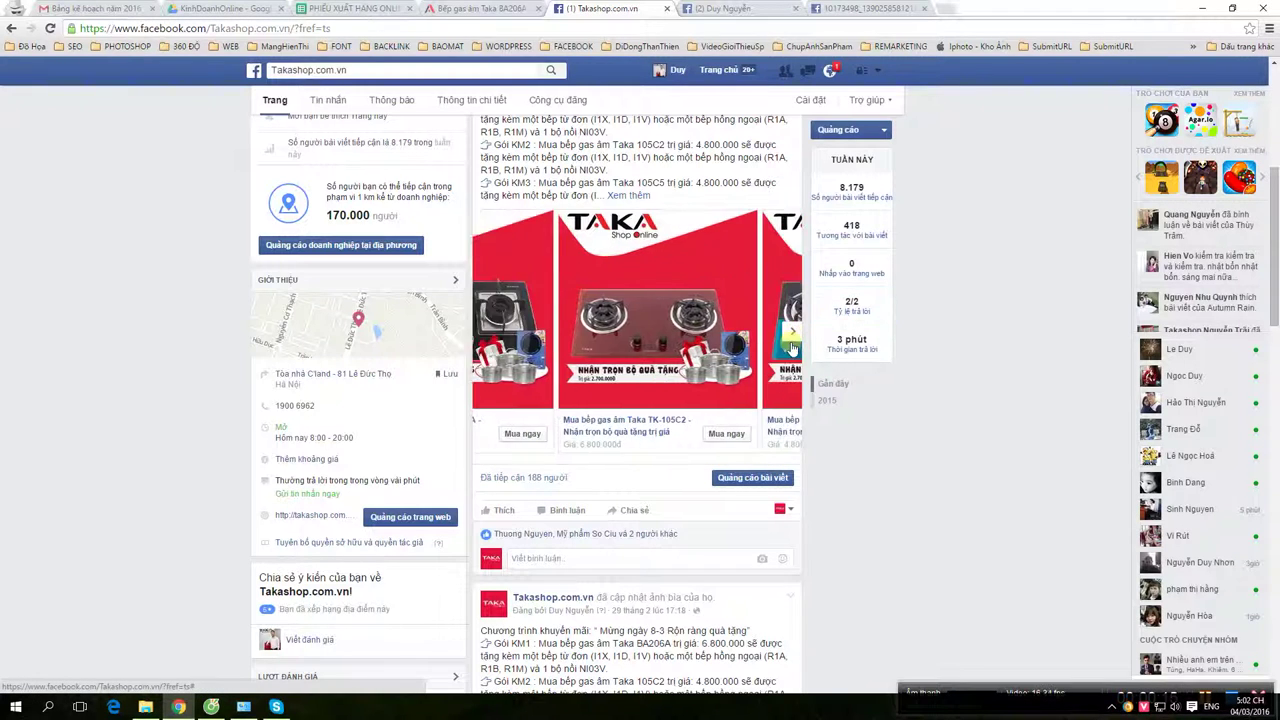
pyautogui.click(790, 335)
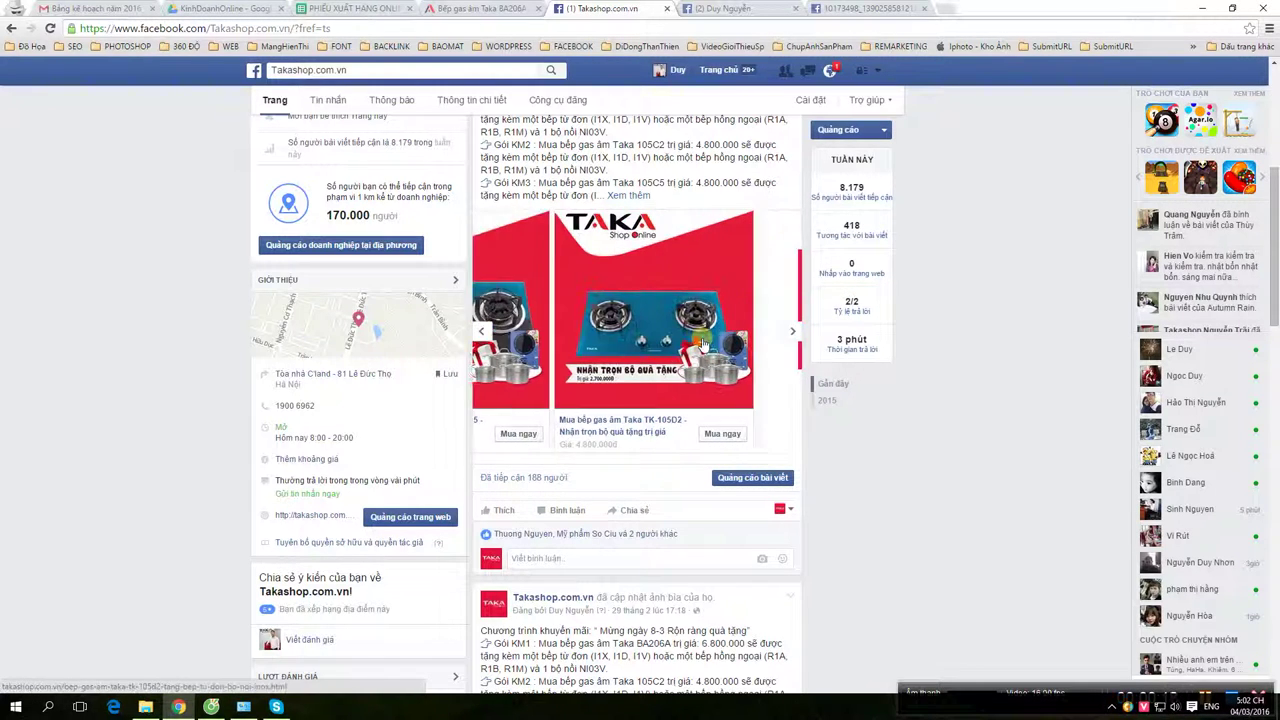
pyautogui.click(479, 336)
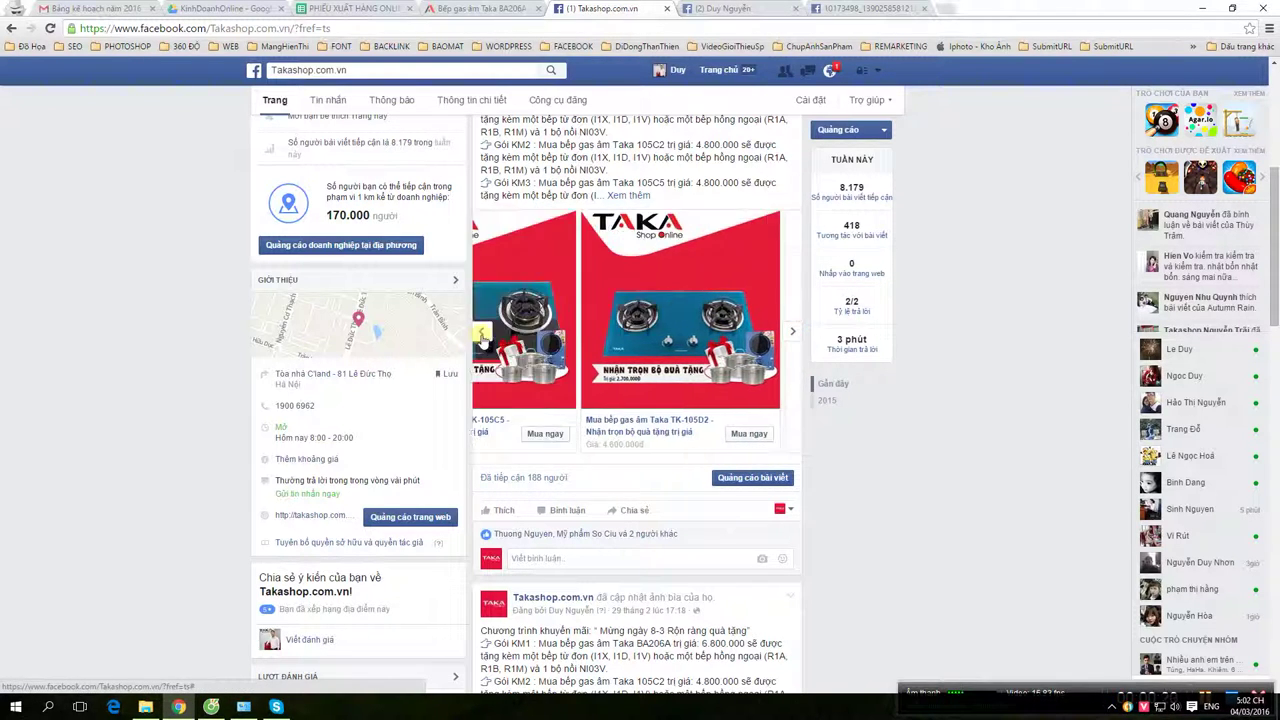
pyautogui.click(479, 336)
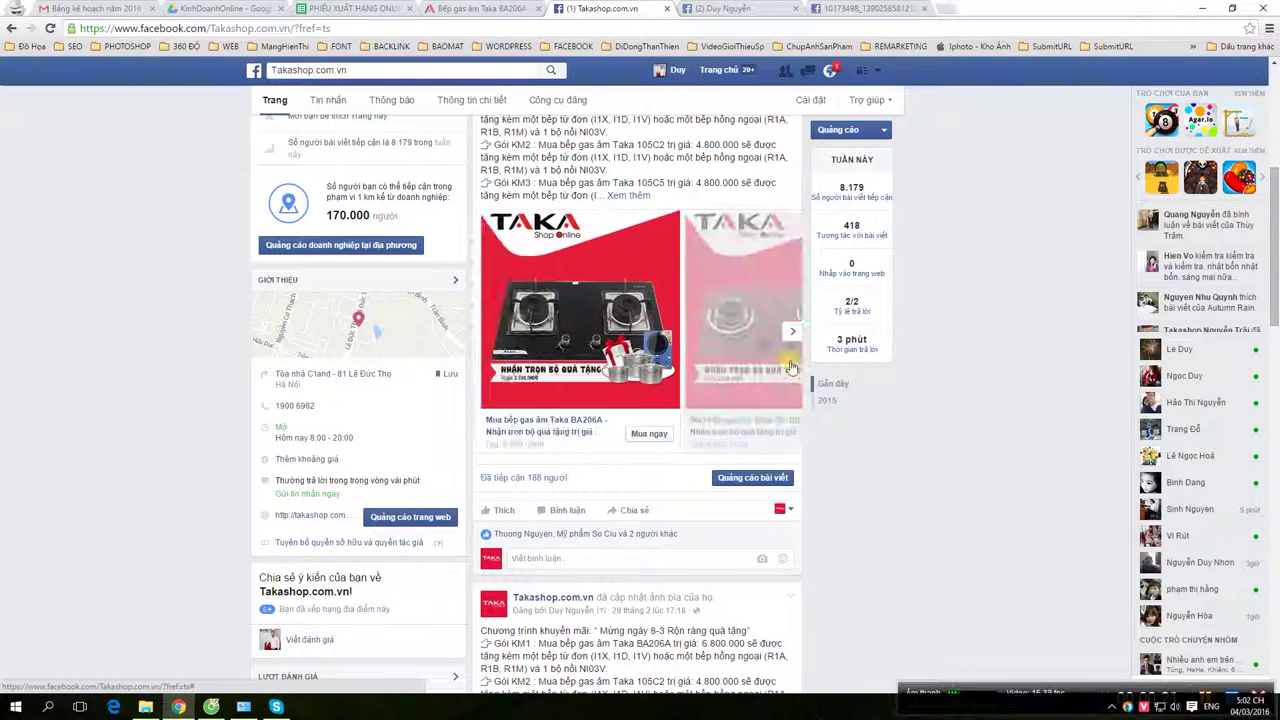
pyautogui.click(482, 334)
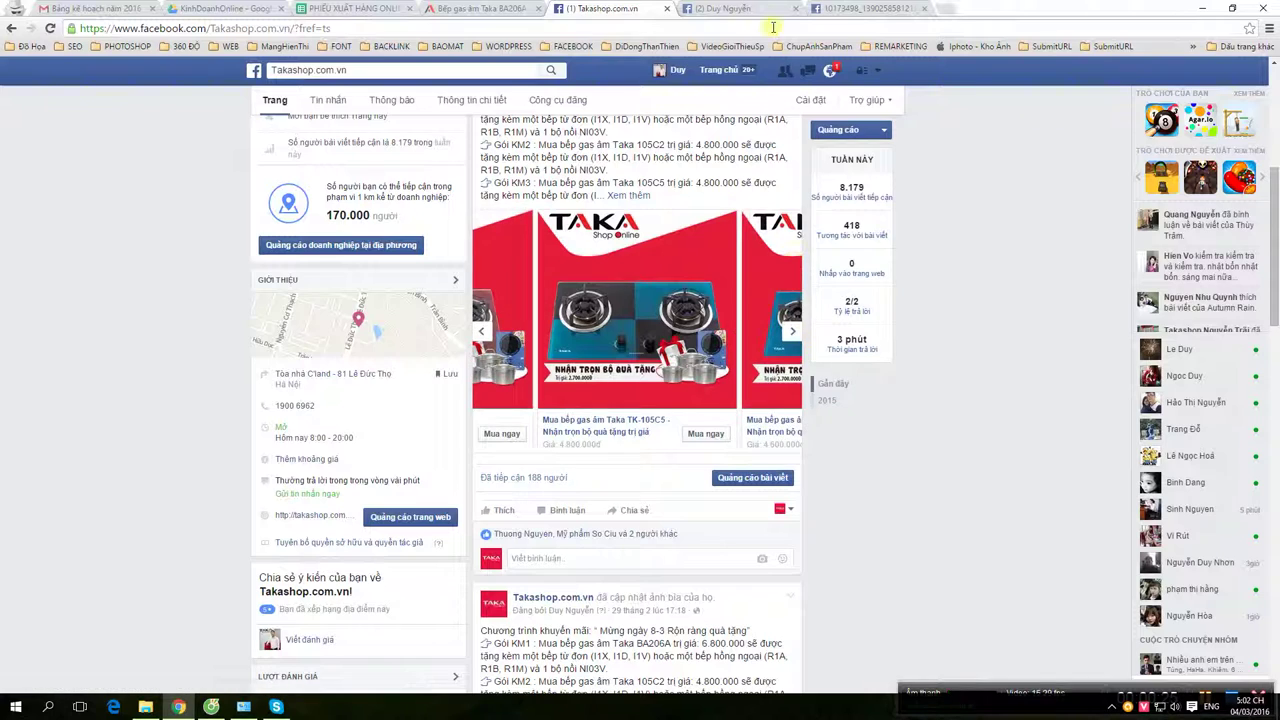
pyautogui.click(837, 10)
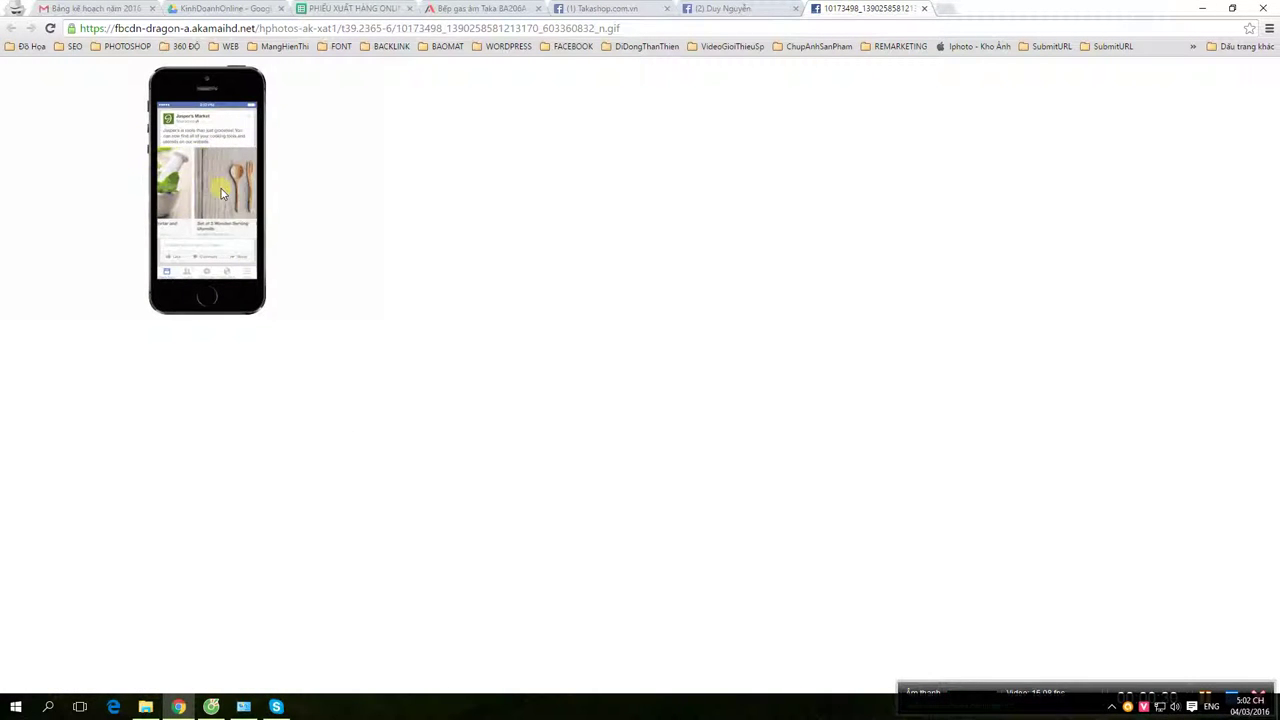
# Start creating a new Facebook ad from the personal profile's account options.
pyautogui.click(750, 8)
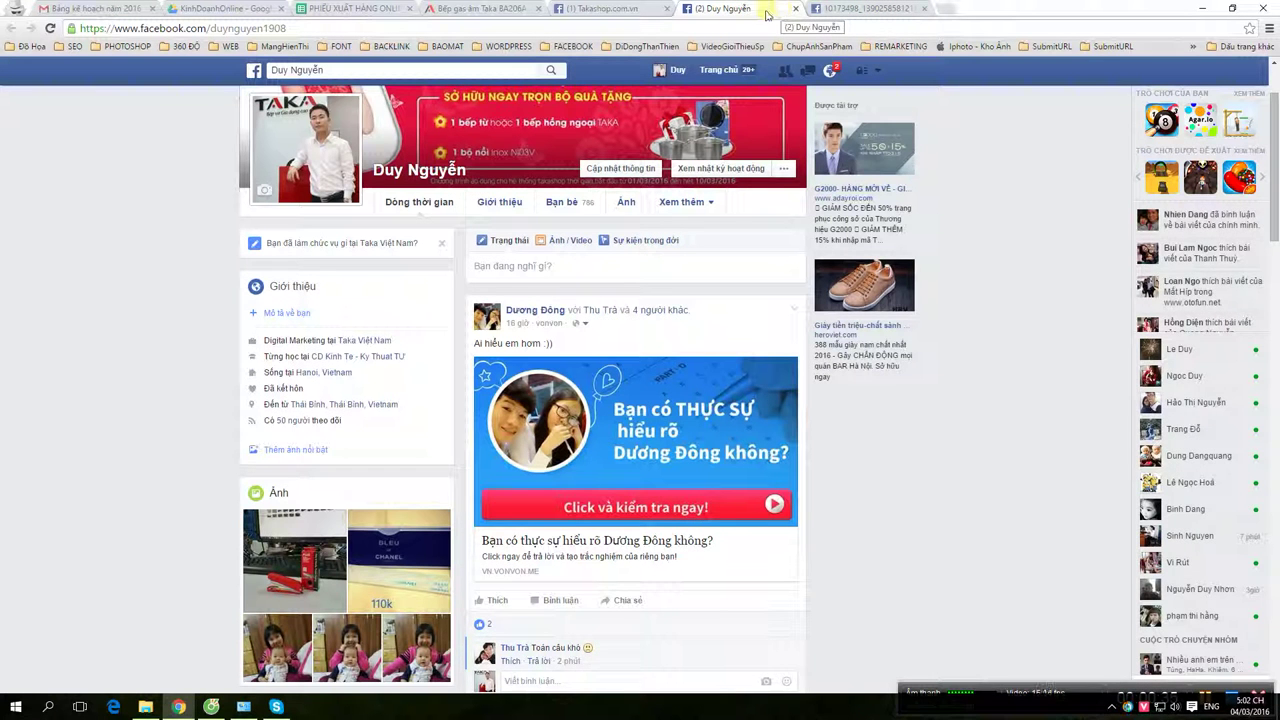
pyautogui.click(877, 74)
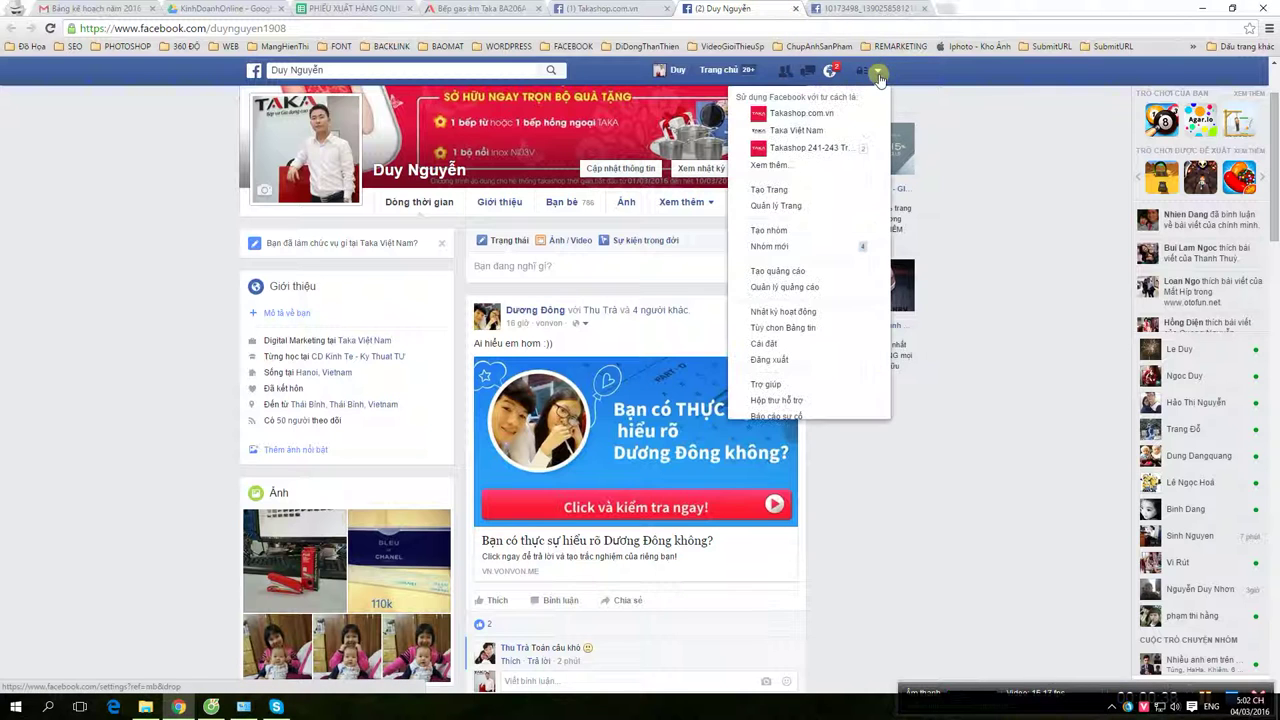
pyautogui.click(818, 276)
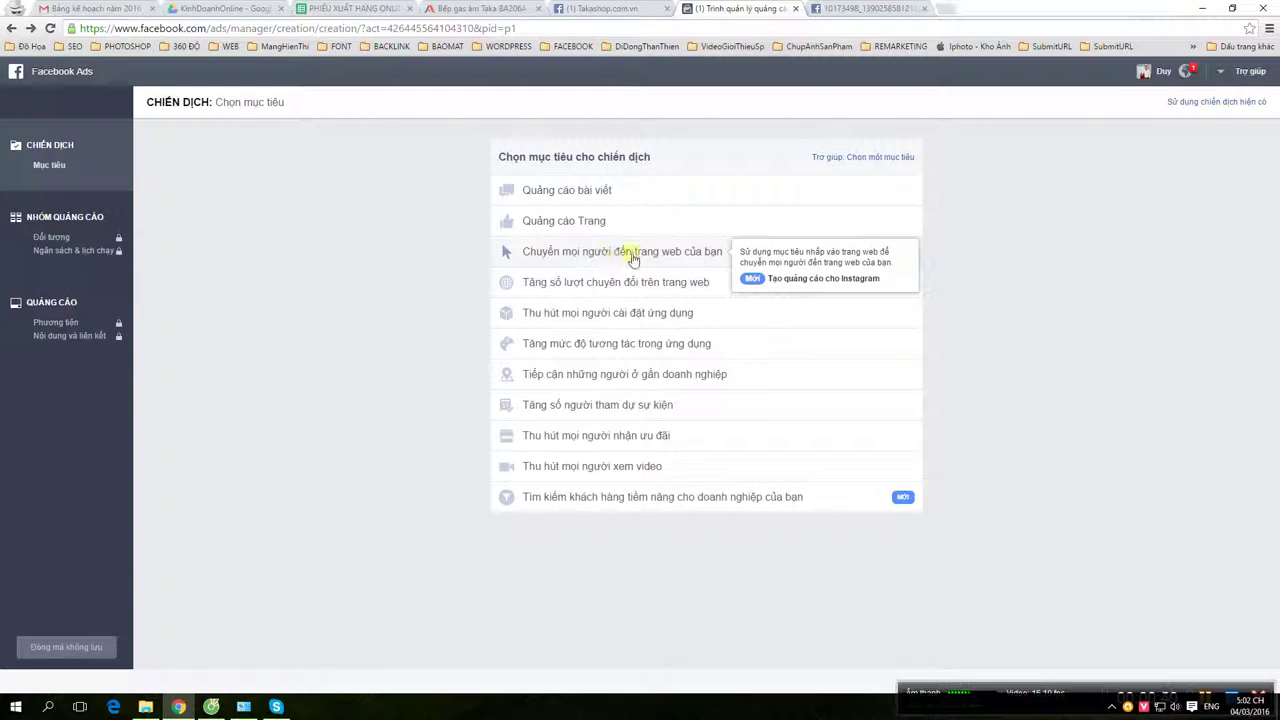
pyautogui.click(663, 259)
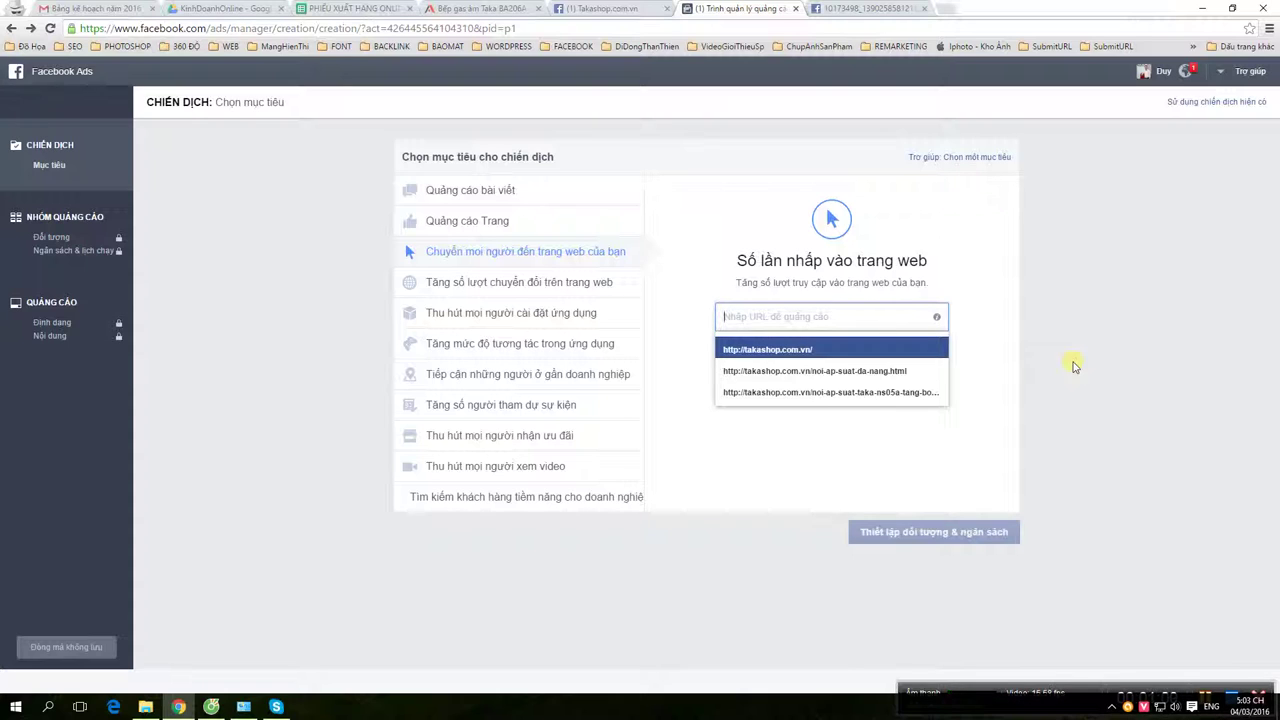
pyautogui.press('Return')
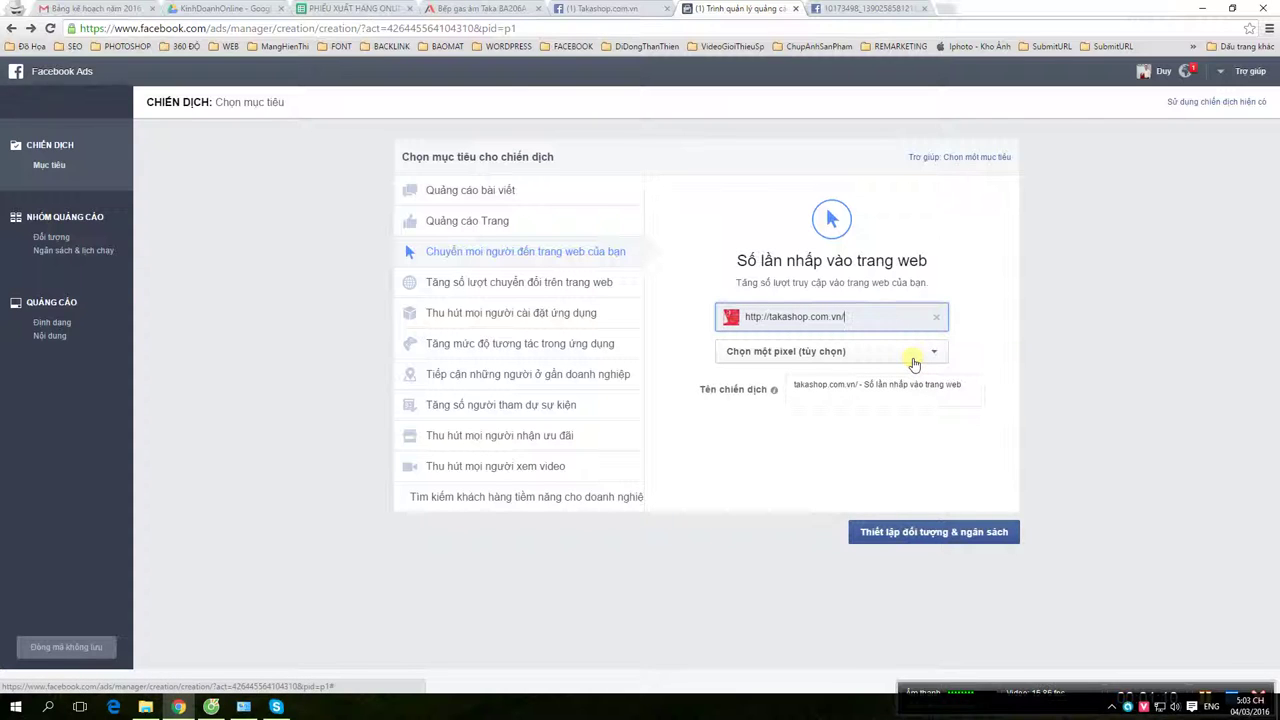
pyautogui.click(918, 361)
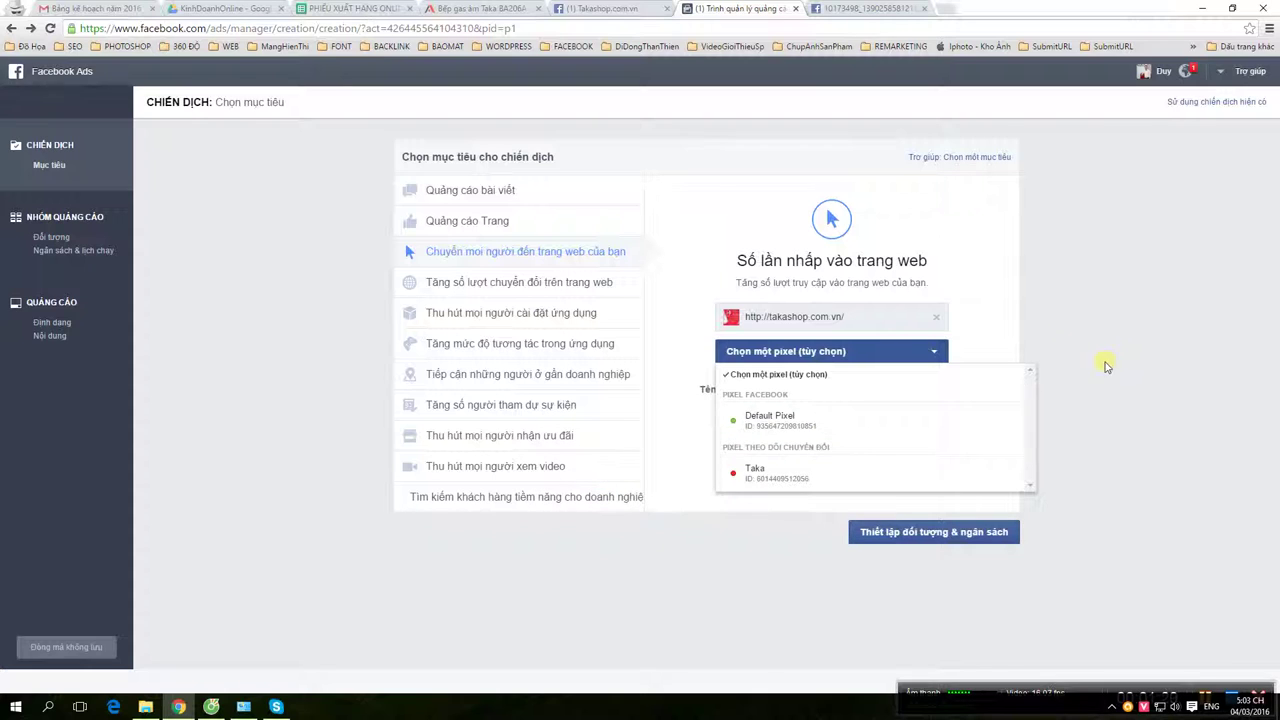
pyautogui.click(935, 355)
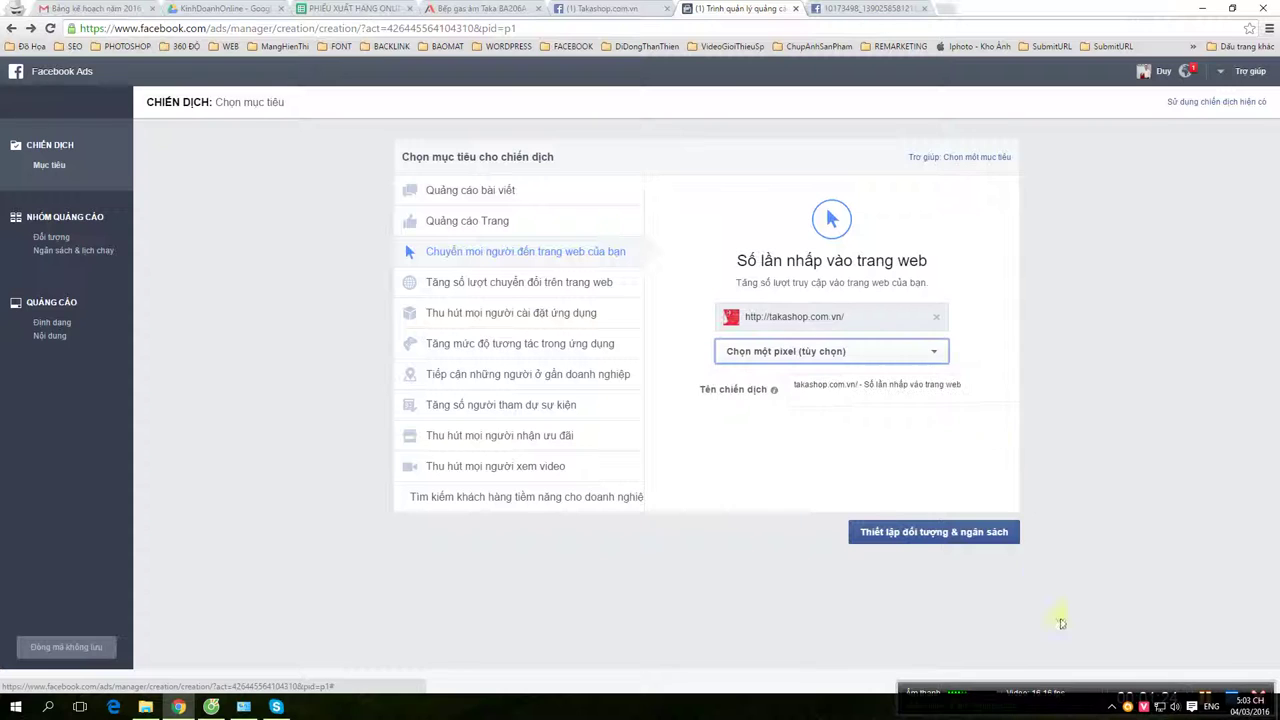
pyautogui.click(959, 535)
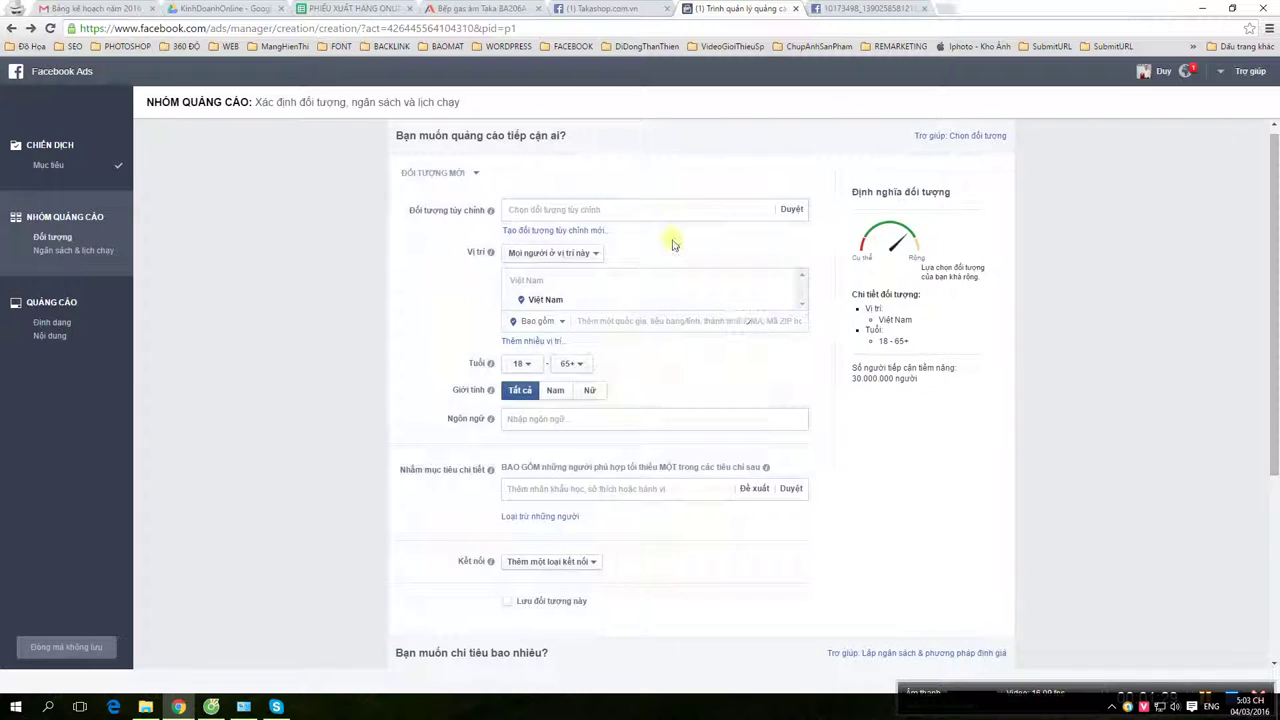
# Leave the custom audience empty and replace the Việt Nam location with Nam Định and Thái Bình.
pyautogui.click(676, 216)
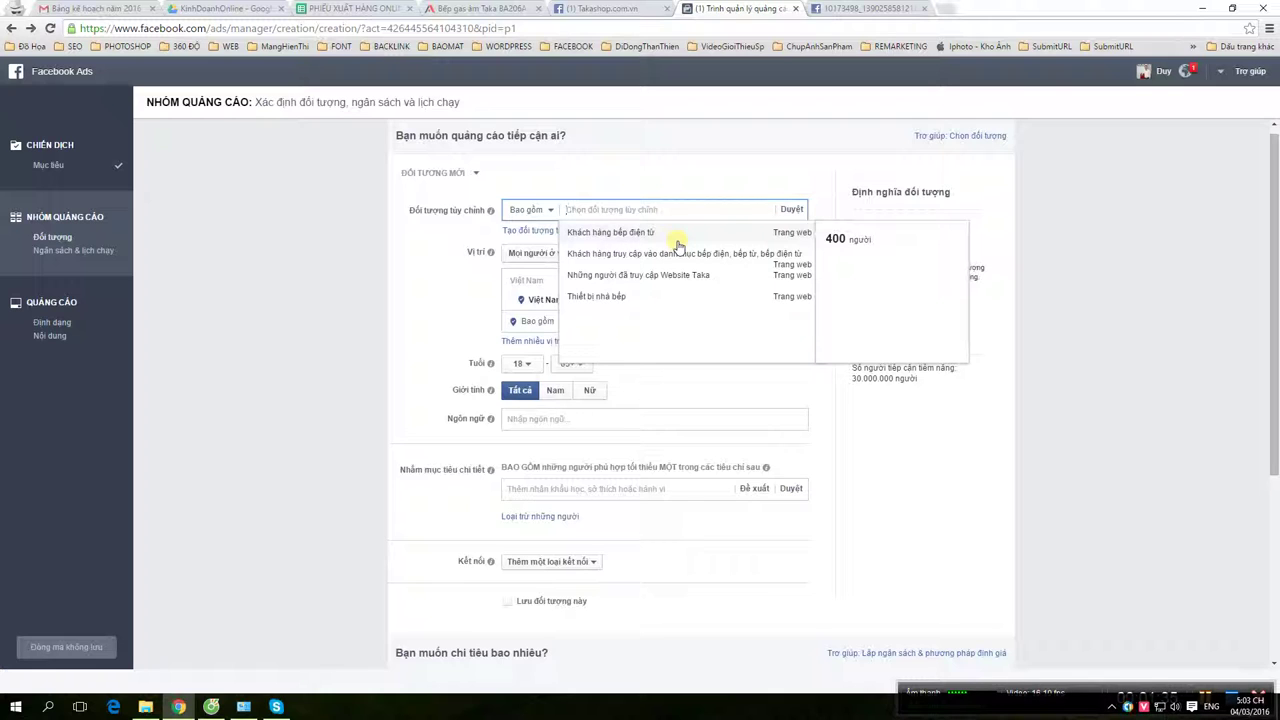
pyautogui.click(426, 280)
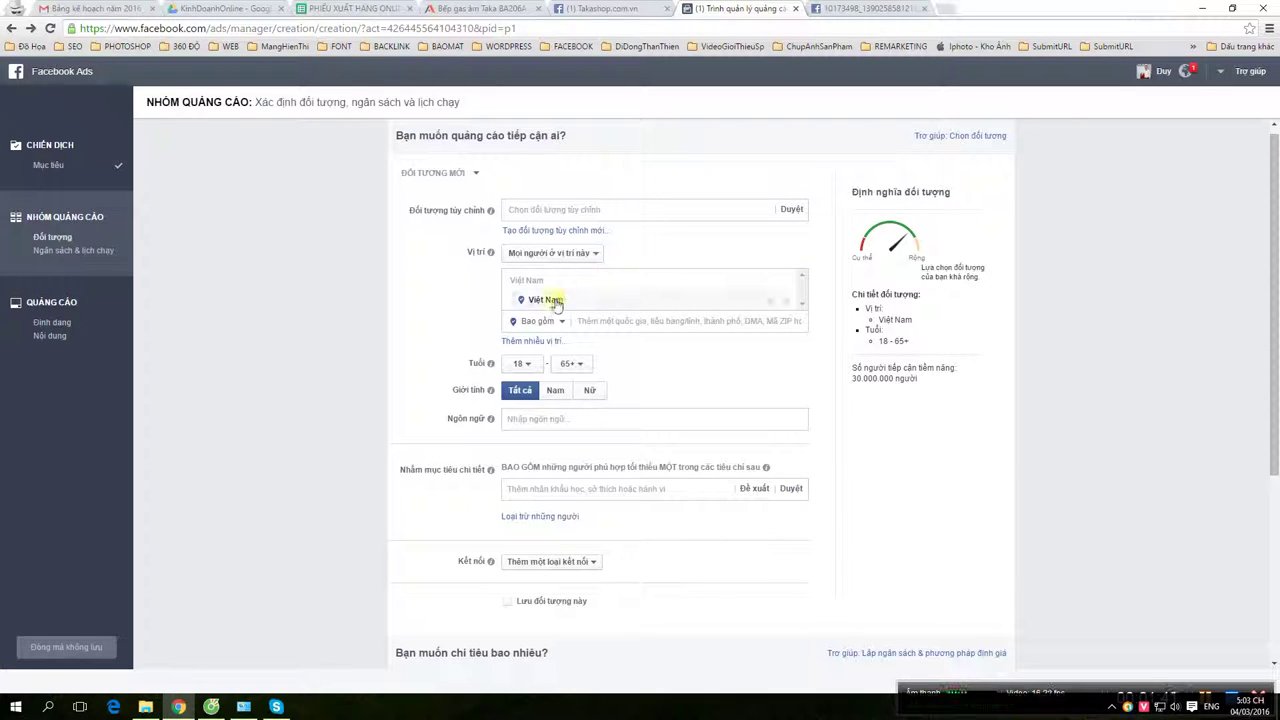
pyautogui.click(786, 304)
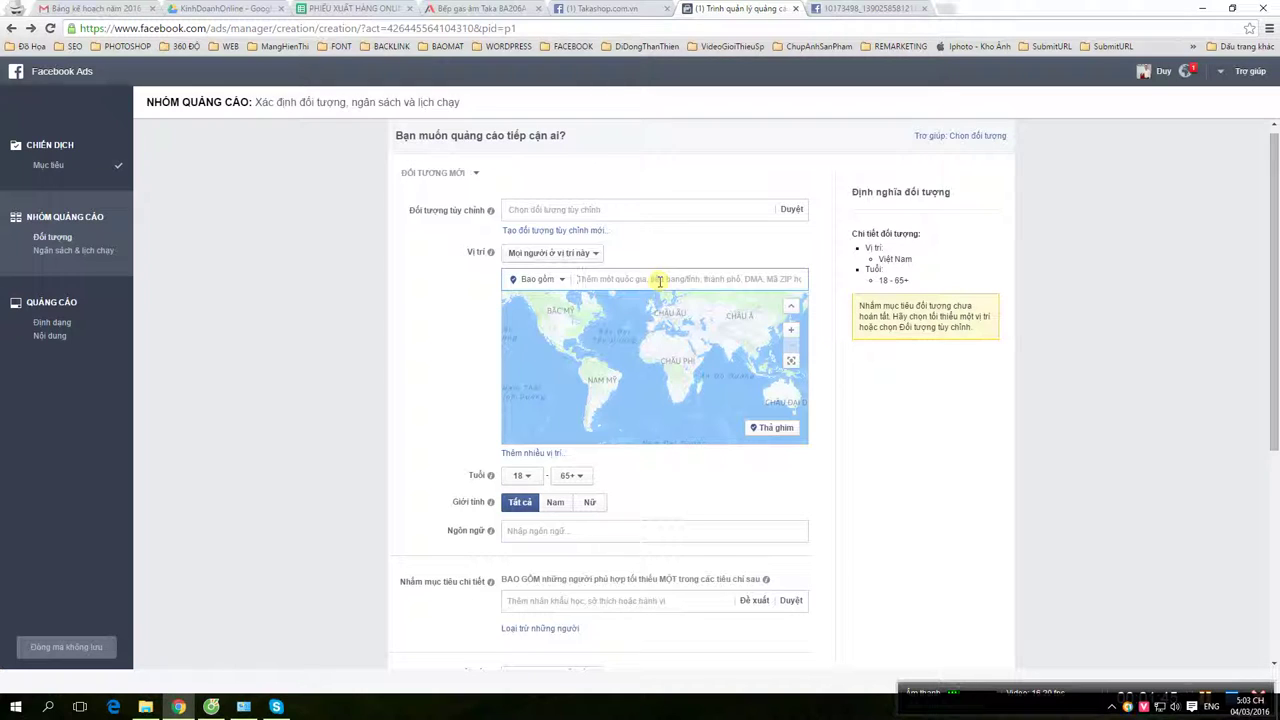
pyautogui.write('na')
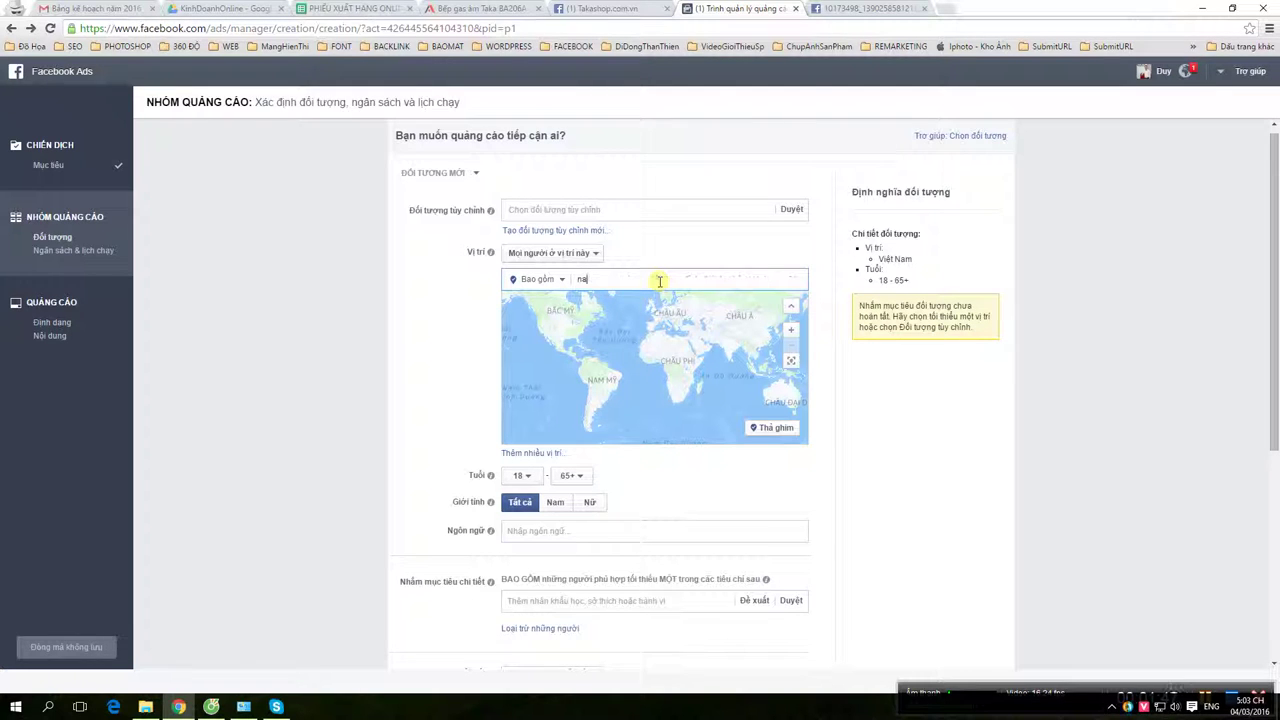
pyautogui.write('m đinh')
pyautogui.press('Return')
pyautogui.write('thái')
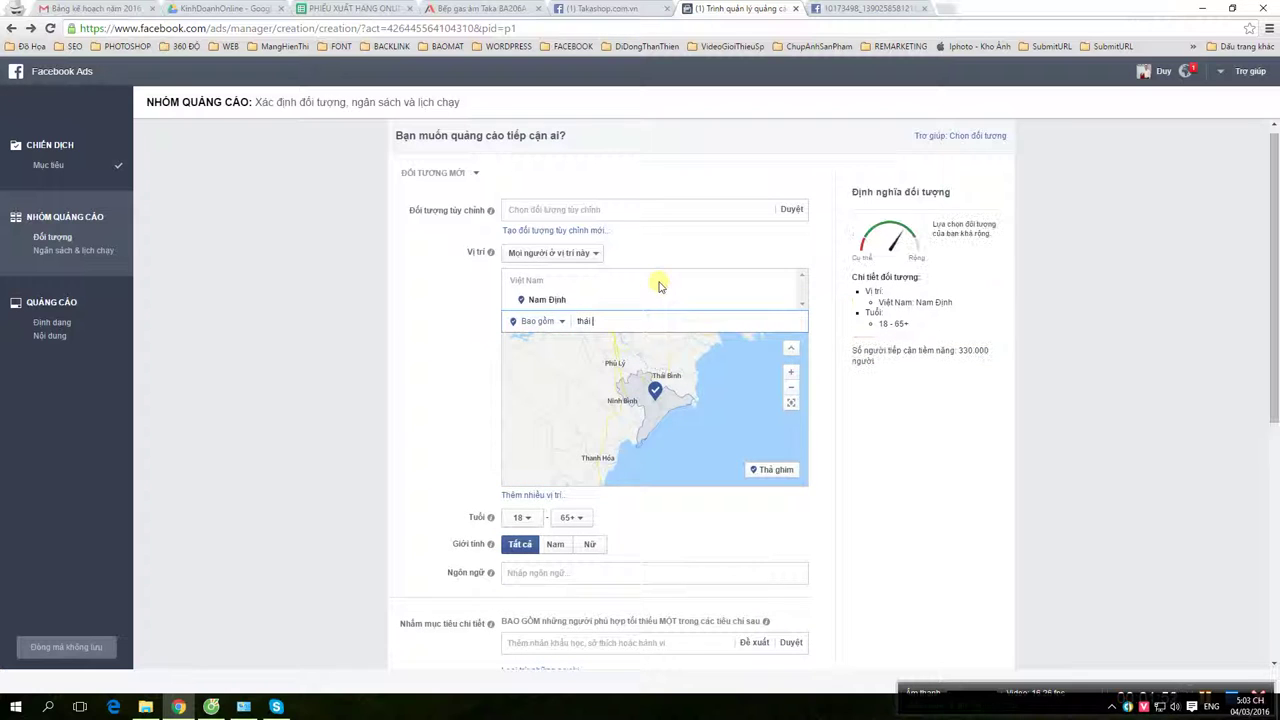
pyautogui.write(' bình')
pyautogui.press('Return')
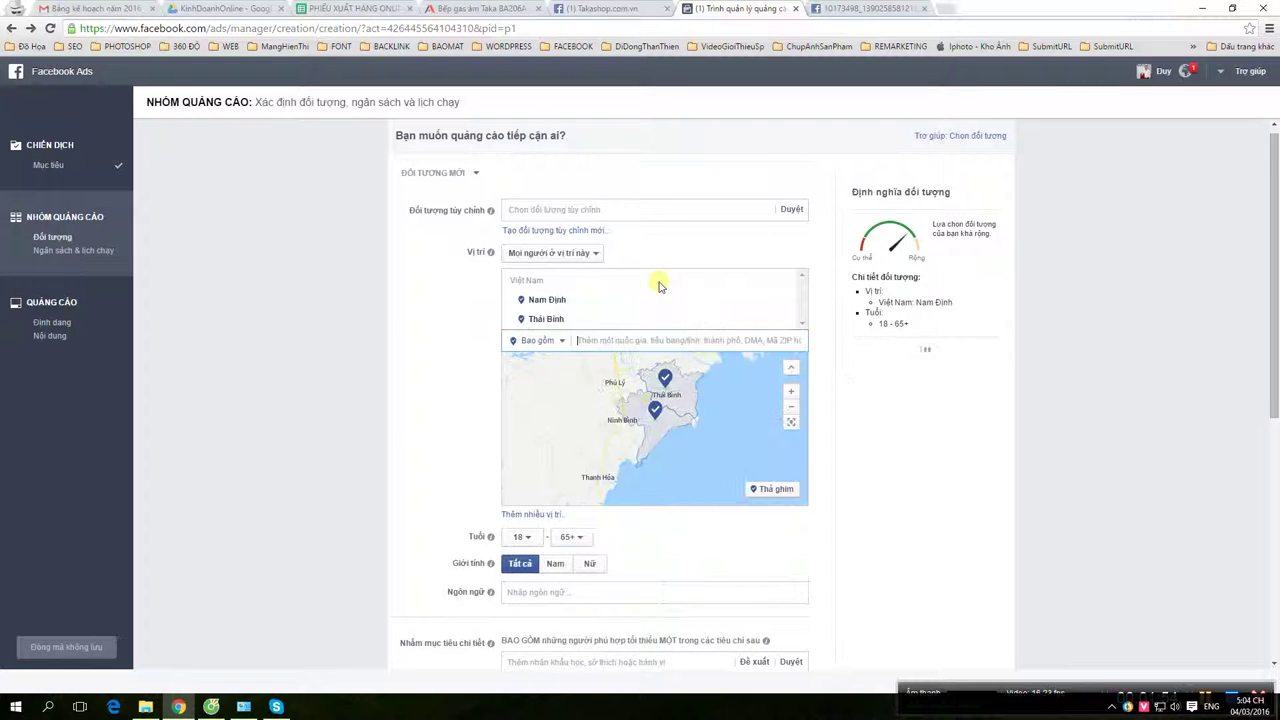
# Add Nghệ An, Thanh Hóa and Đà Nẵng to the audience's included locations.
pyautogui.write('nghệ an')
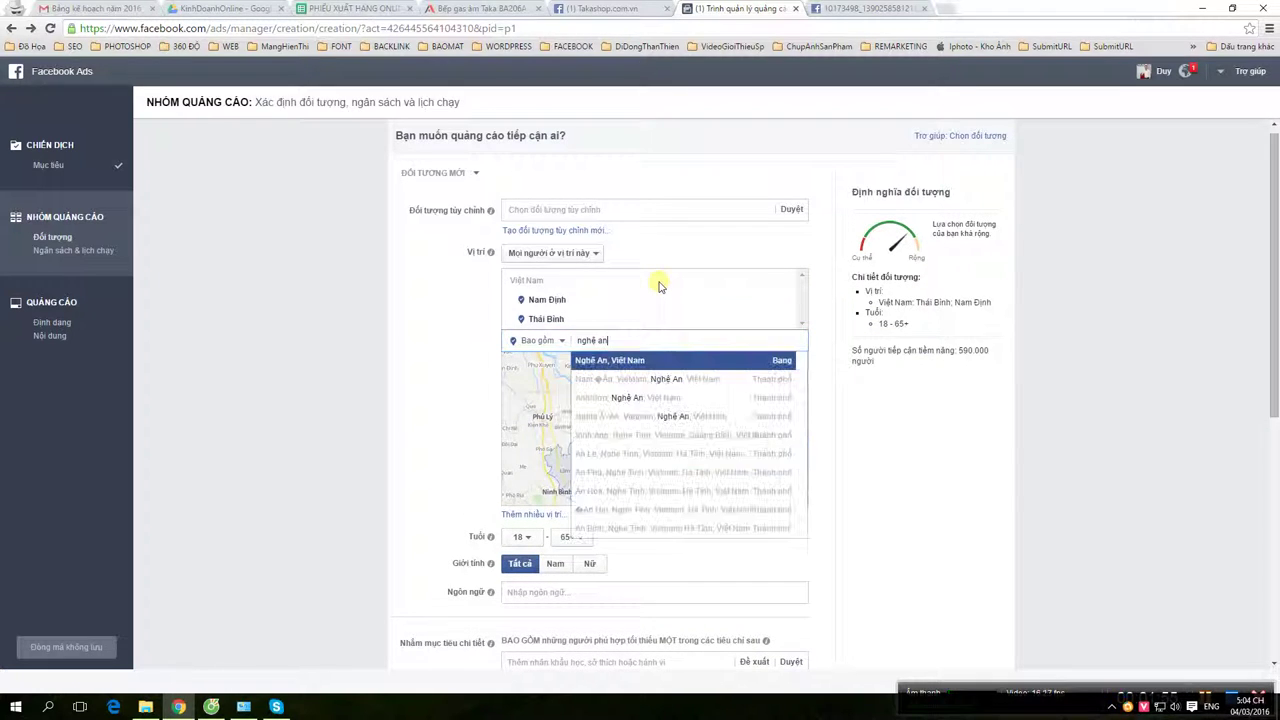
pyautogui.press('Return')
pyautogui.write('thanh hóa')
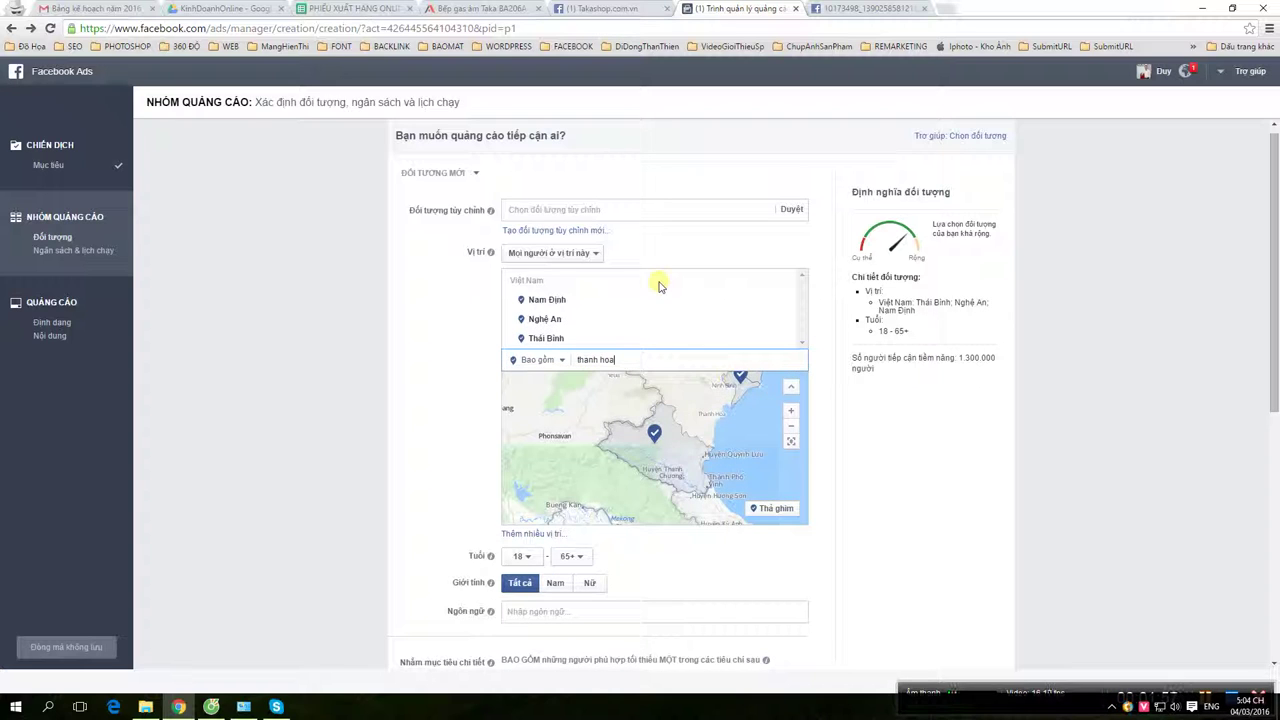
pyautogui.press('Return')
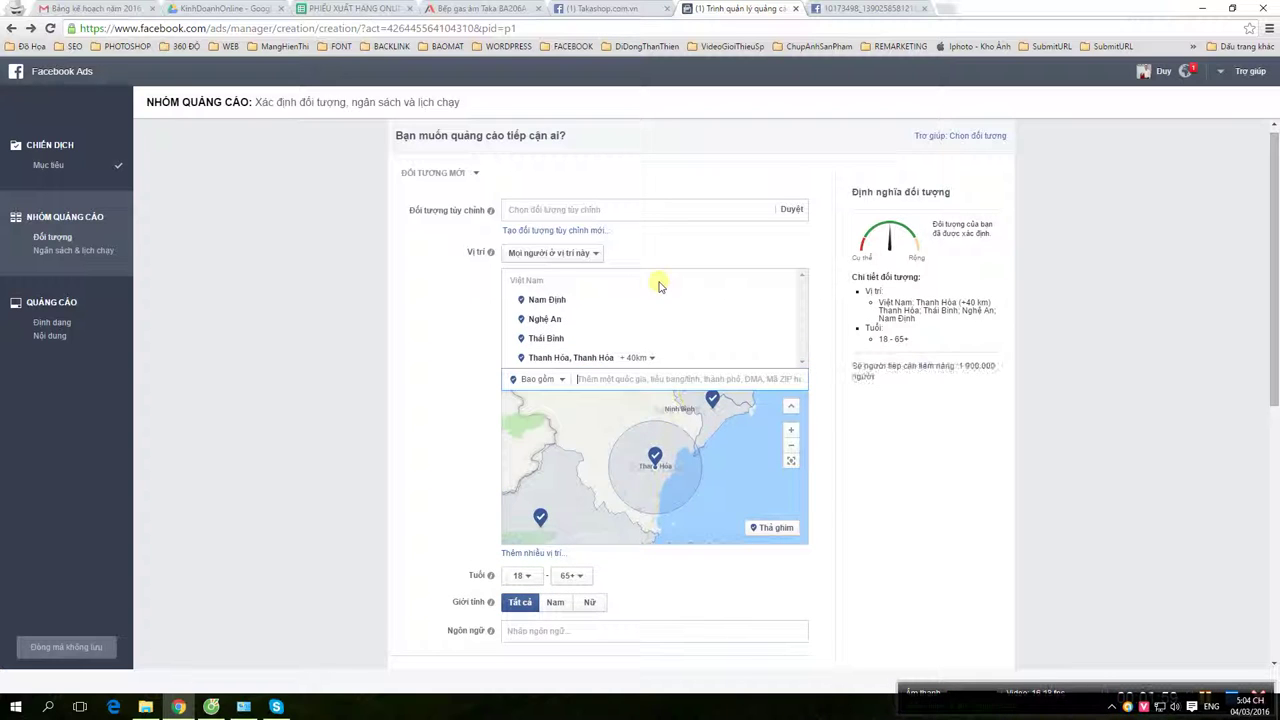
pyautogui.write('đ')
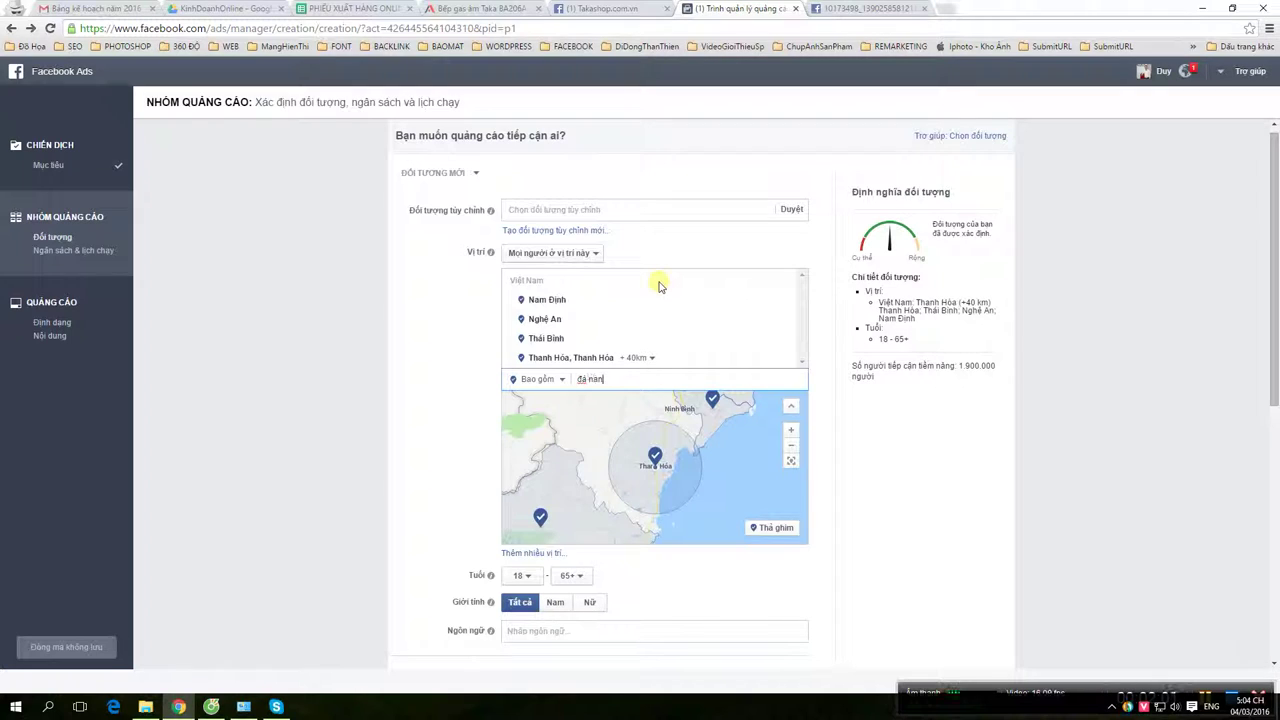
pyautogui.write('à nẵng')
pyautogui.press('Return')
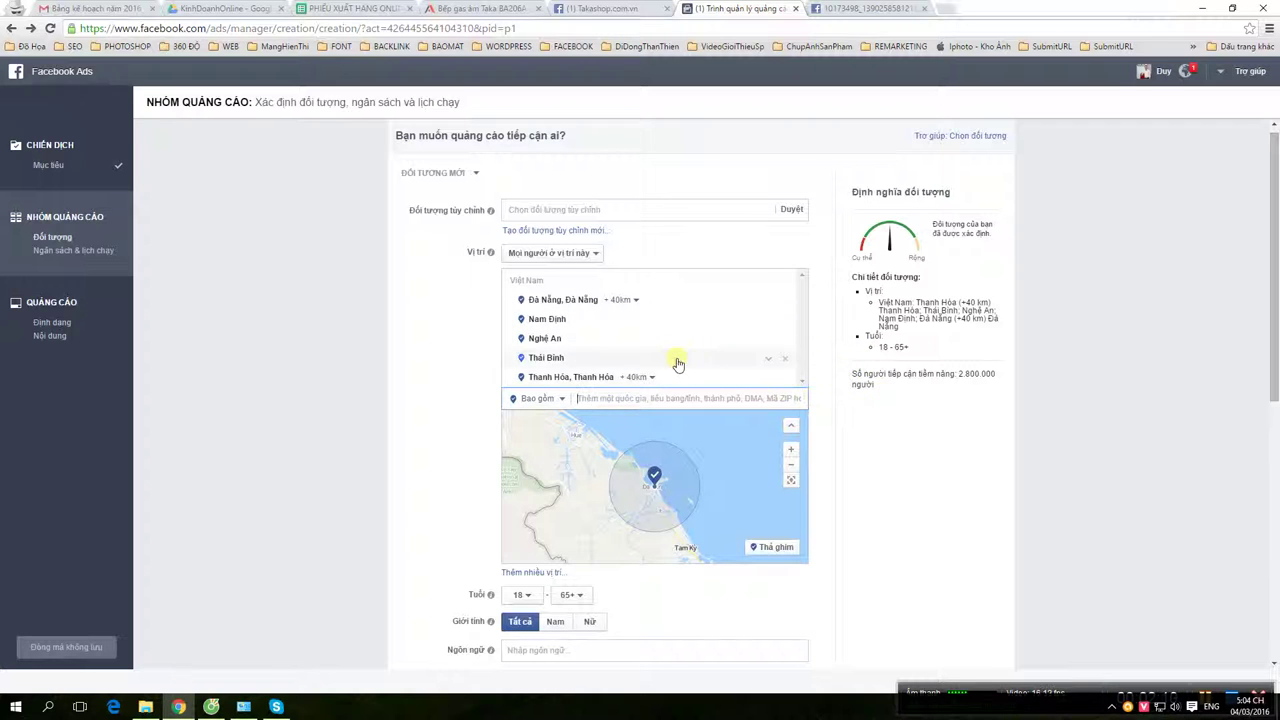
# Set the audience's age range to 20–60.
pyautogui.scroll(-1, 690, 358)
pyautogui.scroll(-1, 546, 434)
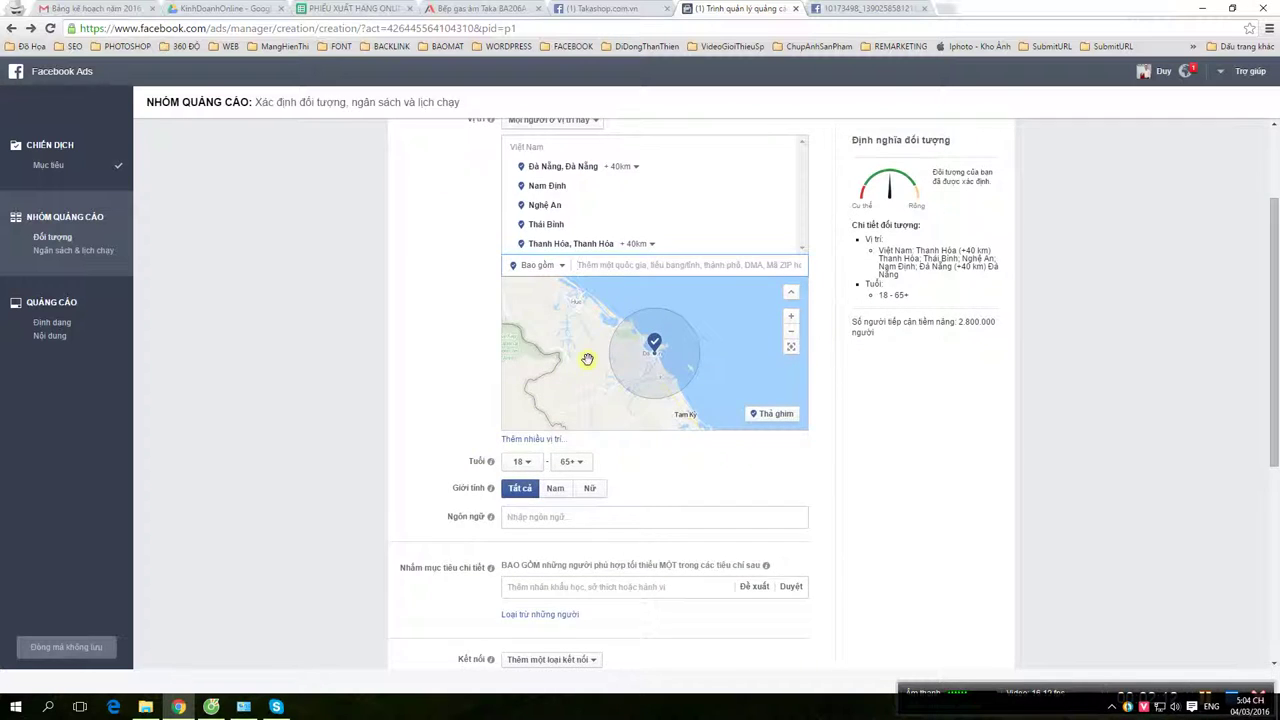
pyautogui.click(527, 462)
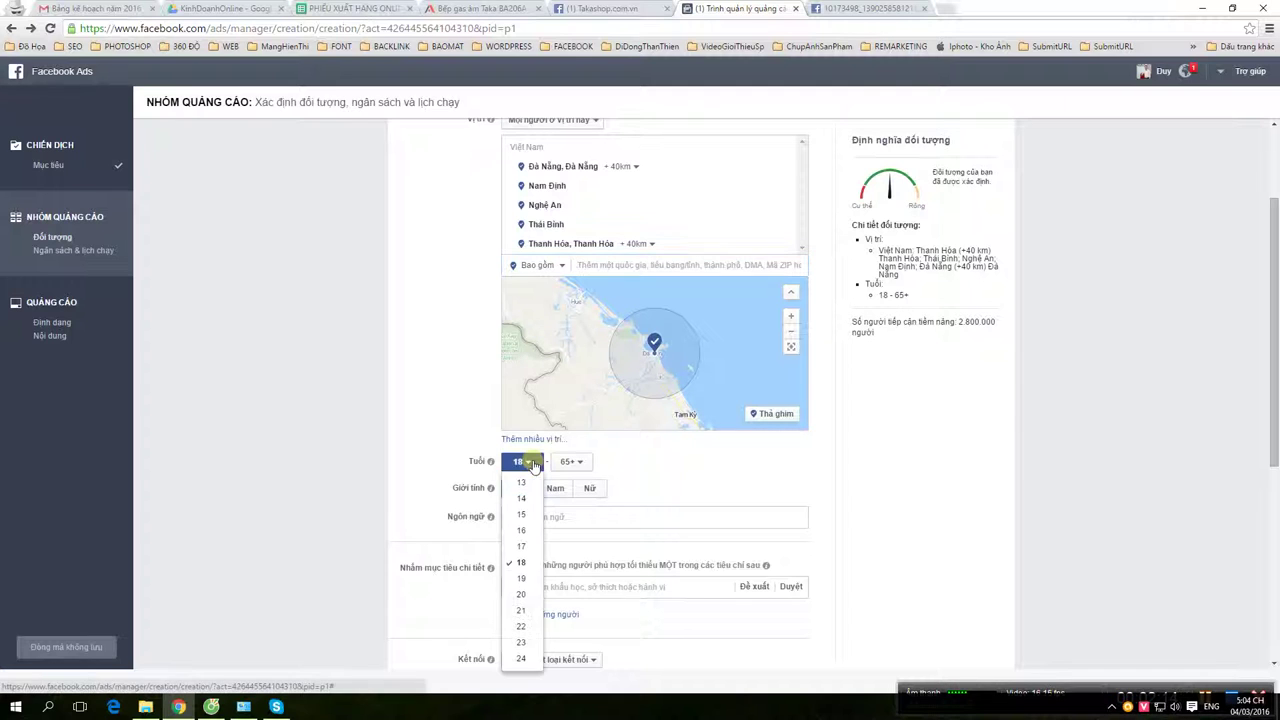
pyautogui.click(527, 598)
pyautogui.click(578, 463)
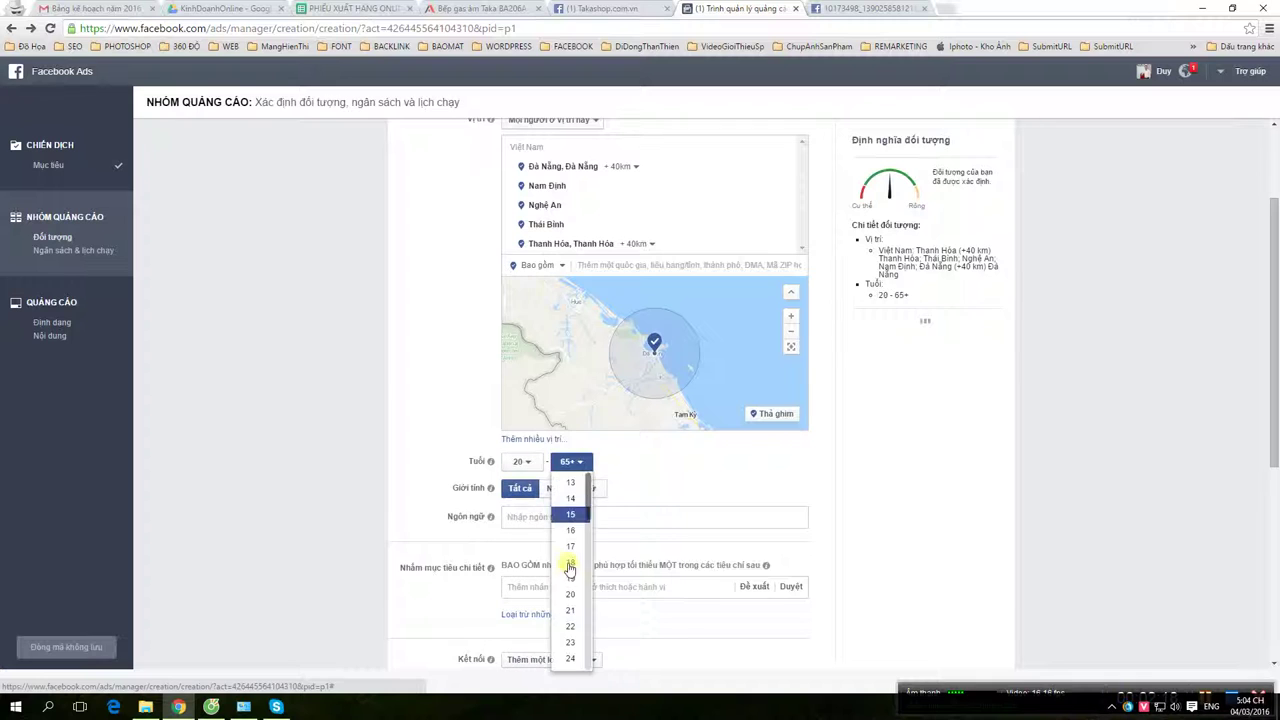
pyautogui.scroll(-5, 571, 620)
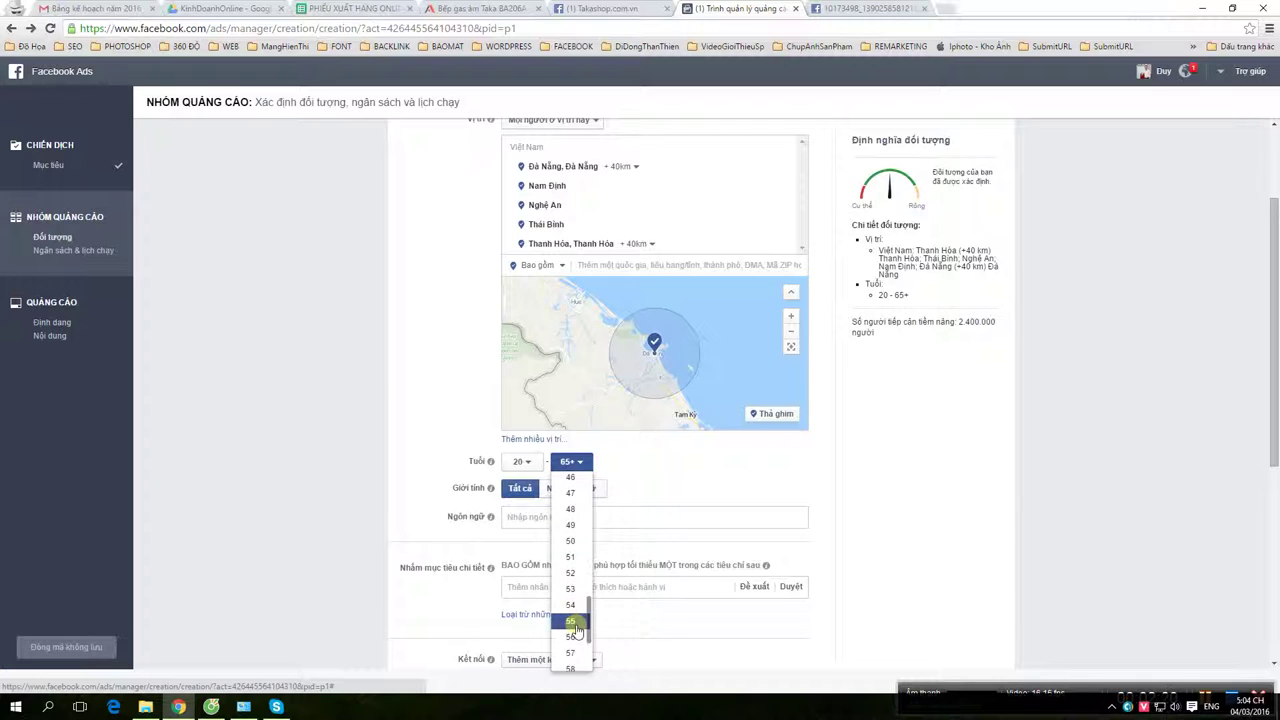
pyautogui.click(571, 580)
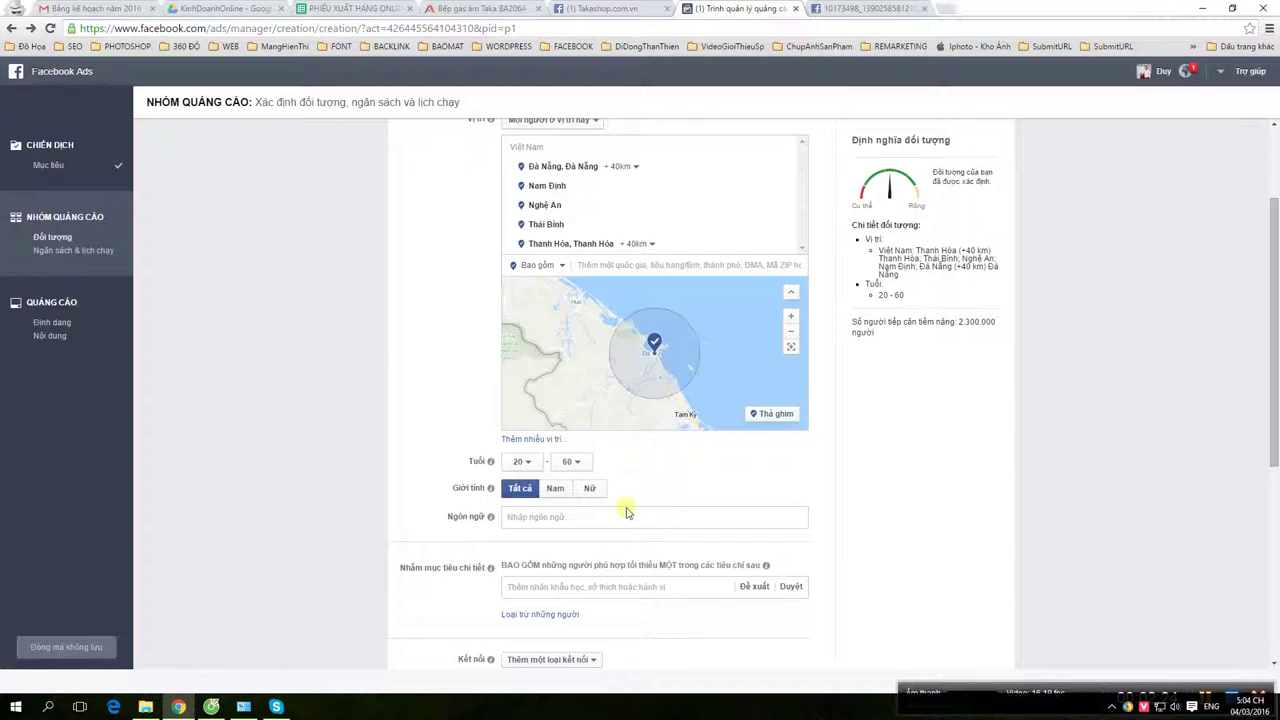
# Add Tiếng Việt as the audience's language.
pyautogui.click(575, 516)
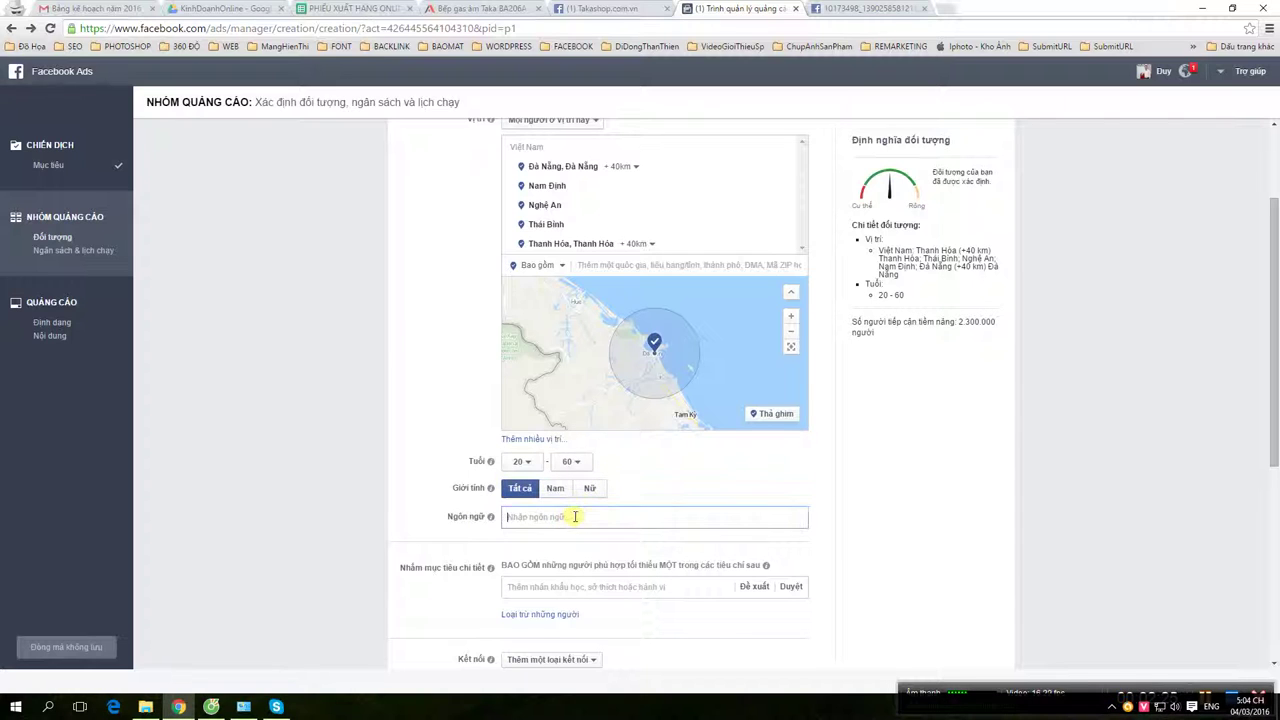
pyautogui.write('tiếng')
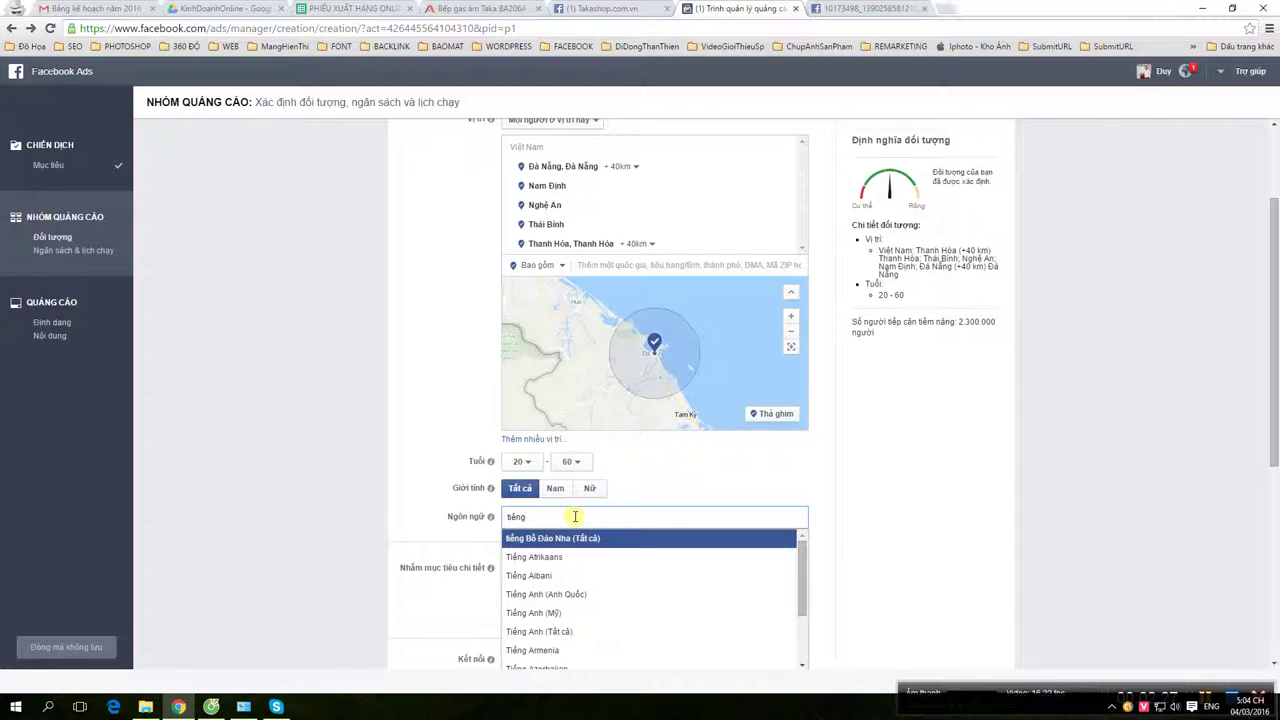
pyautogui.write('s v')
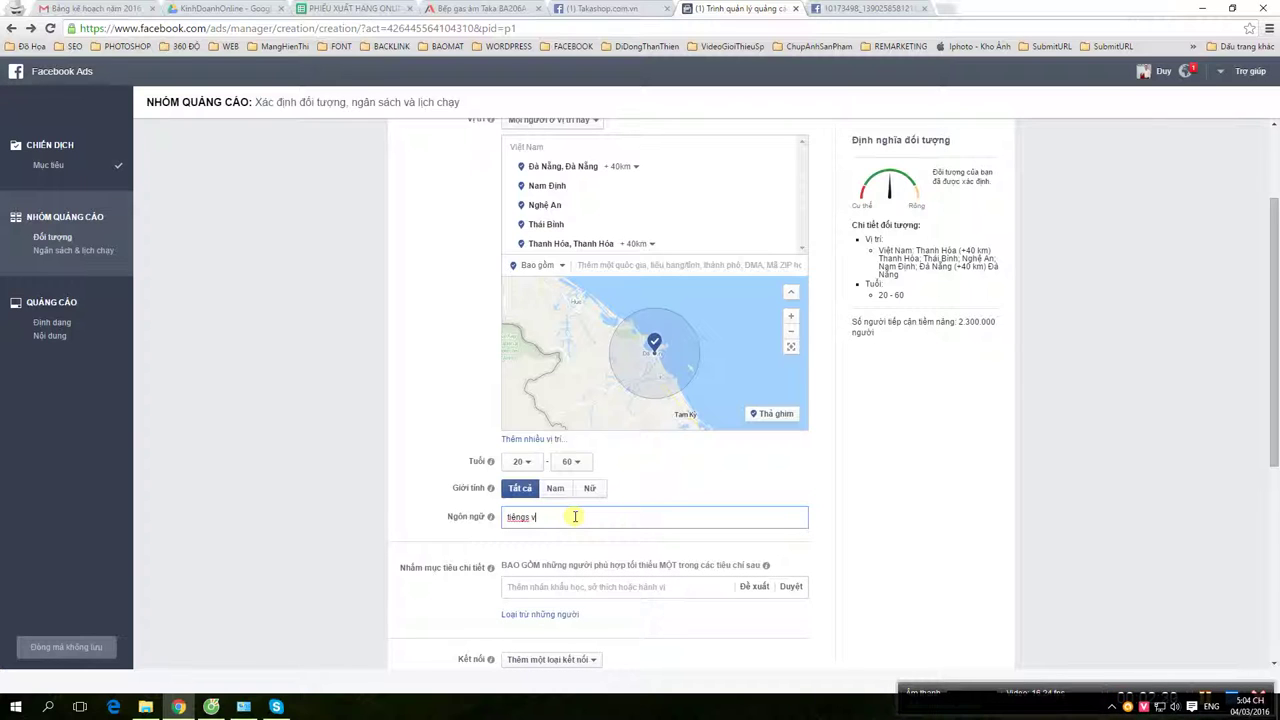
pyautogui.write('ng việt')
pyautogui.press('Return')
pyautogui.scroll(-1, 880, 500)
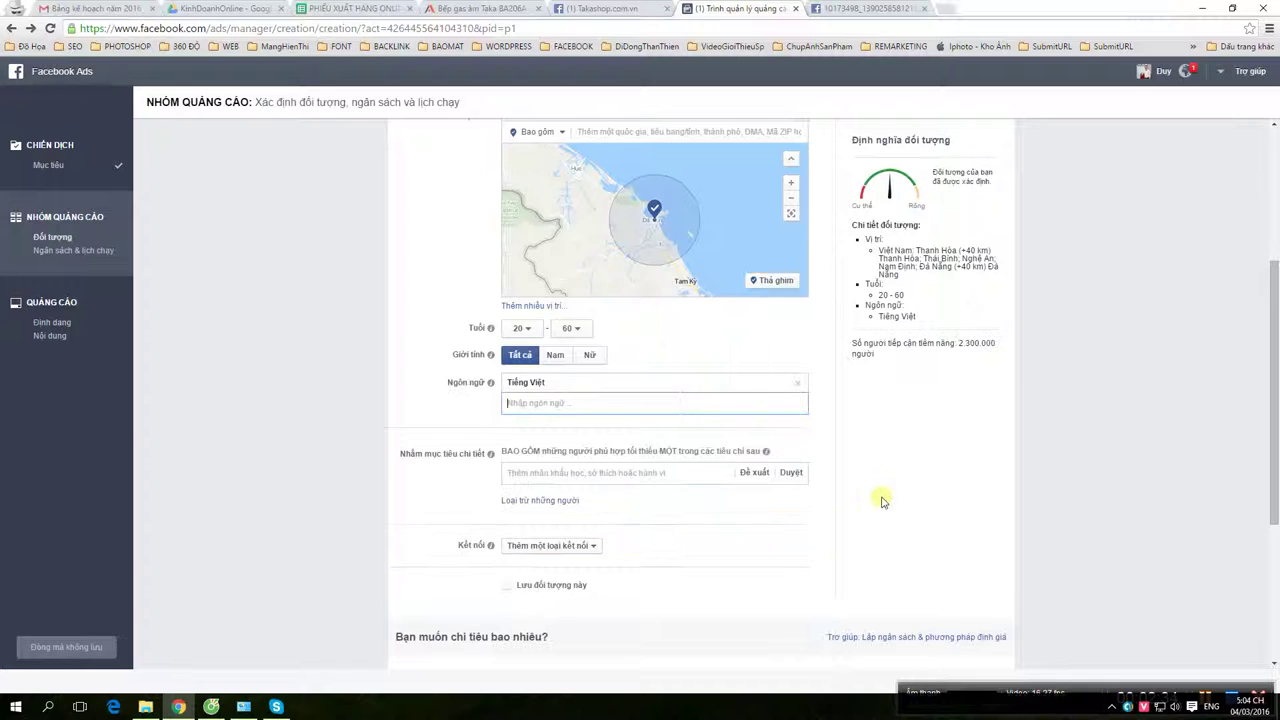
# Add the Mua sắm interest to the audience's detailed targeting.
pyautogui.click(606, 473)
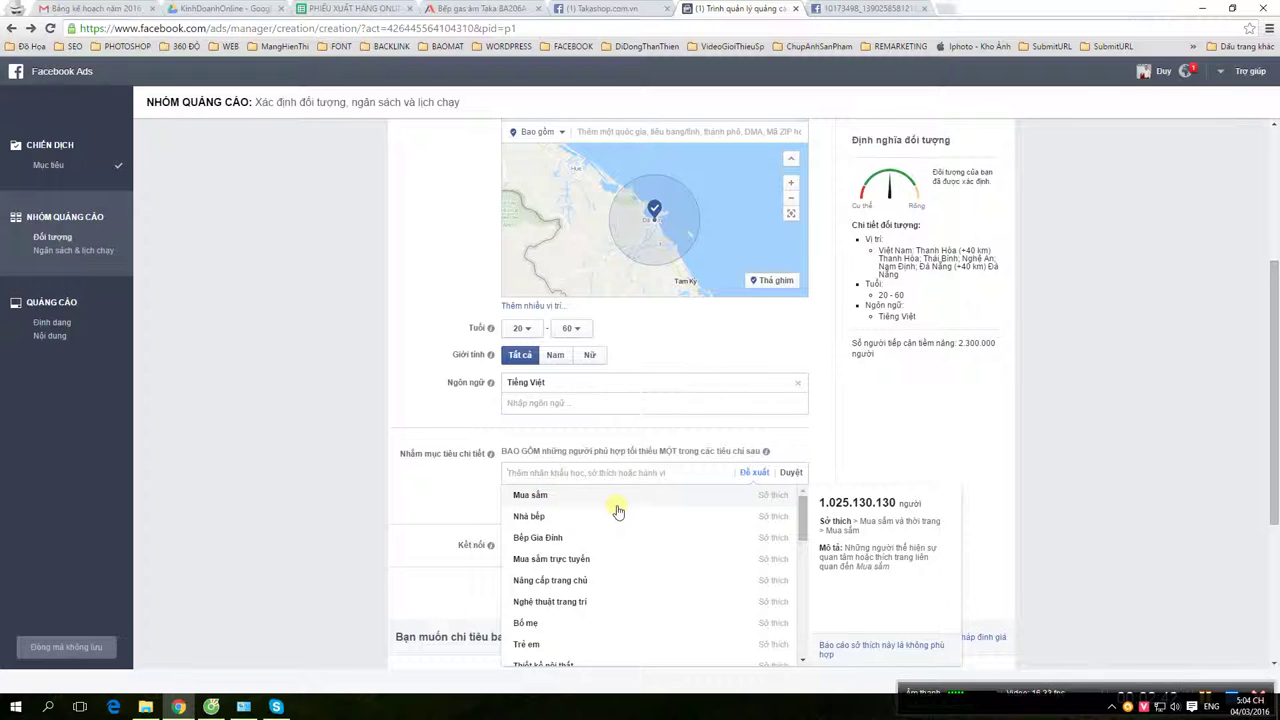
pyautogui.click(450, 488)
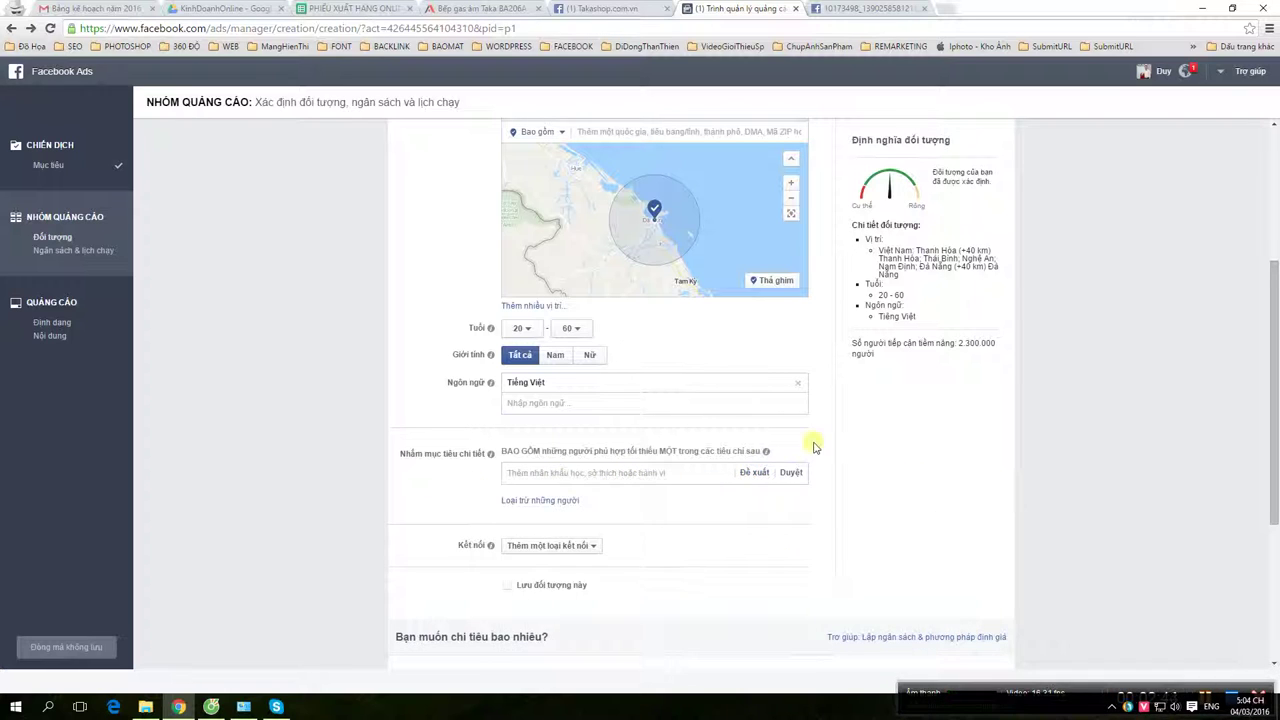
pyautogui.click(672, 472)
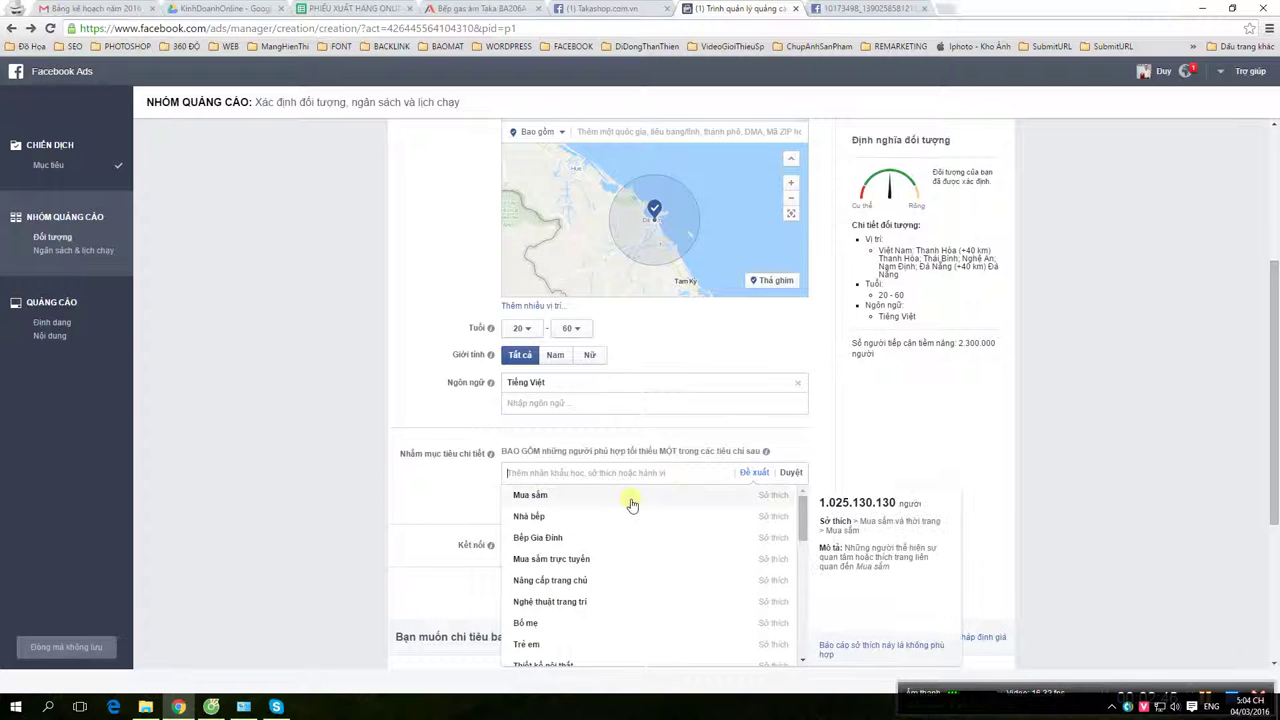
pyautogui.click(629, 497)
pyautogui.click(437, 515)
# Set the ad set's daily budget to 150000 đ.
pyautogui.scroll(-2, 450, 522)
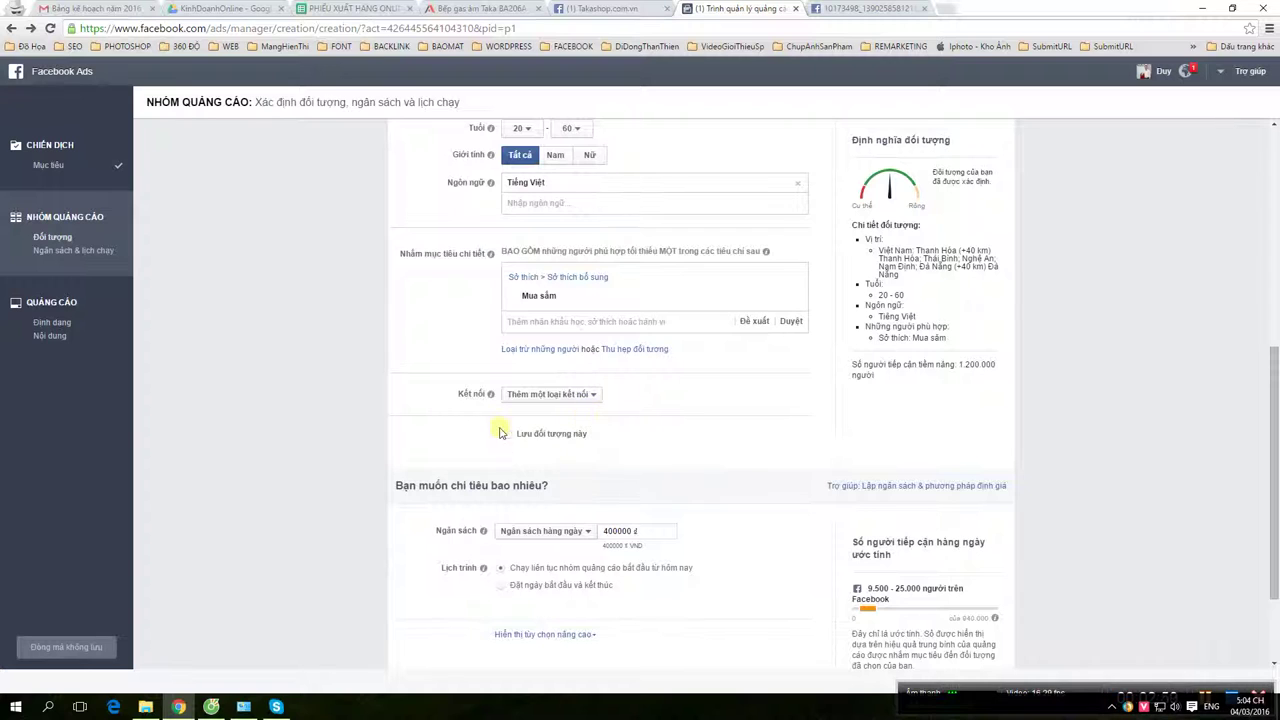
pyautogui.scroll(-1, 605, 408)
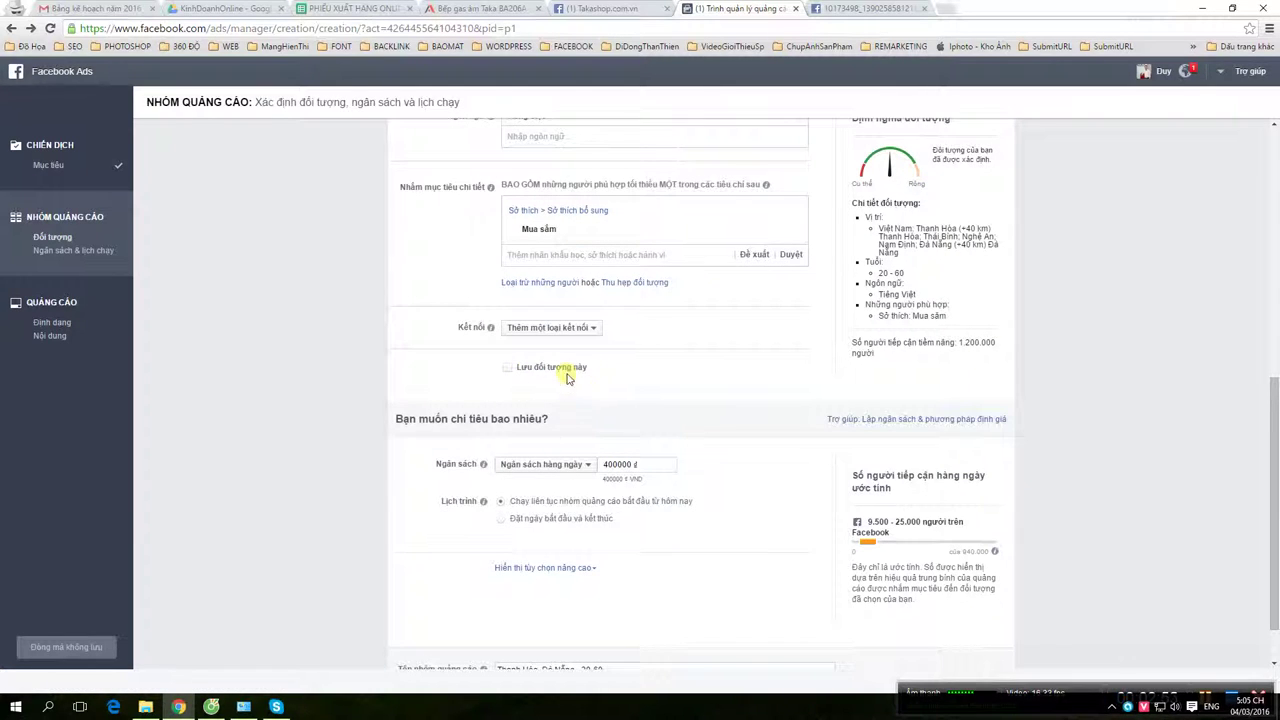
pyautogui.scroll(4, 677, 303)
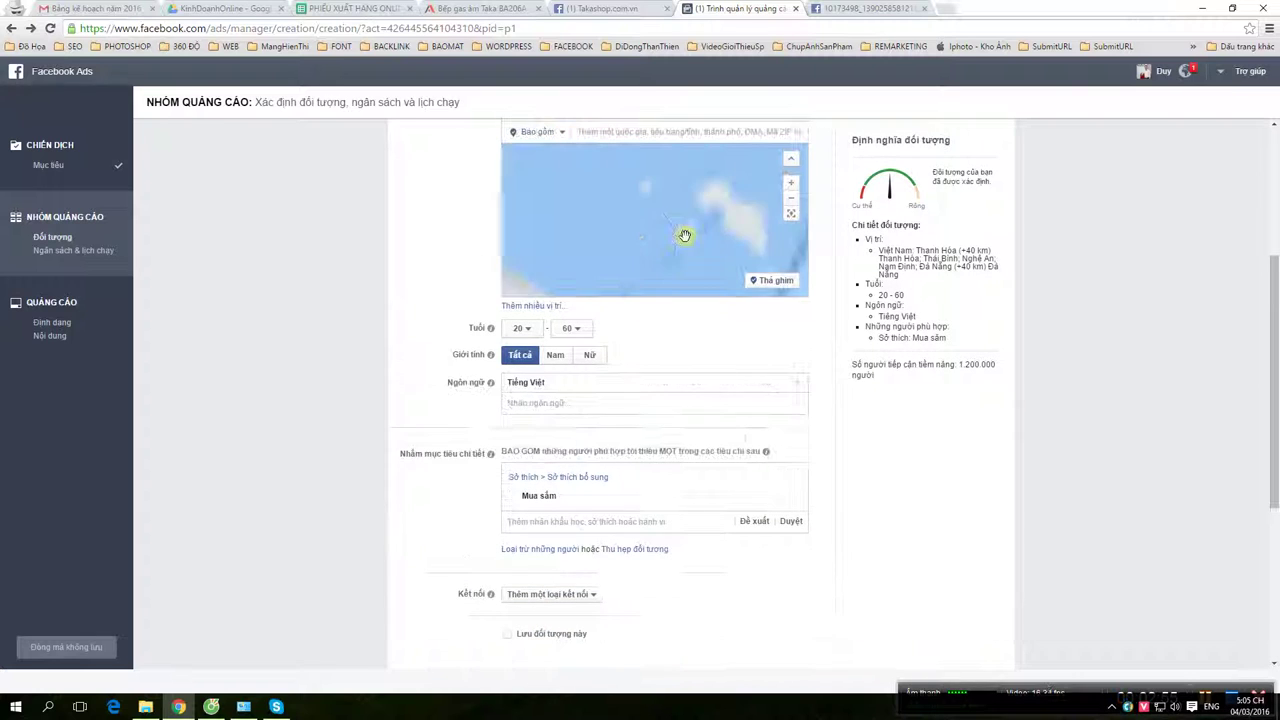
pyautogui.scroll(4, 440, 255)
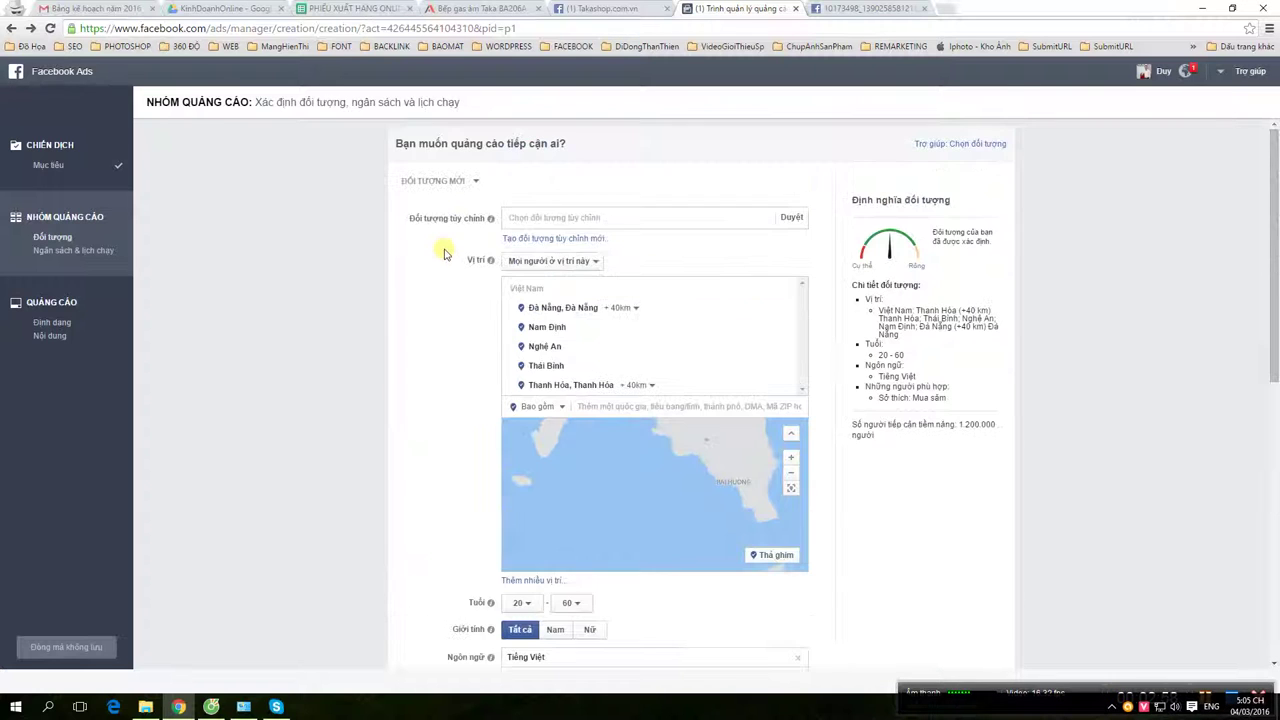
pyautogui.scroll(-2, 450, 320)
pyautogui.scroll(-6, 450, 320)
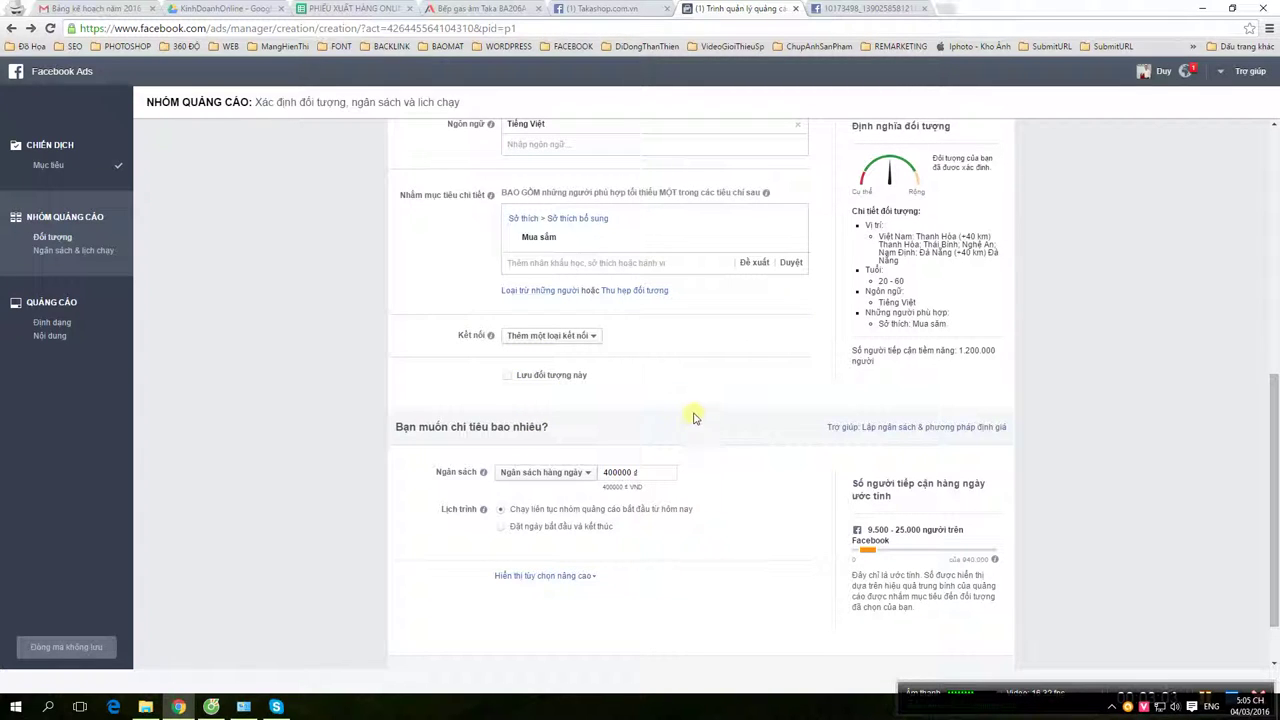
pyautogui.doubleClick(618, 471)
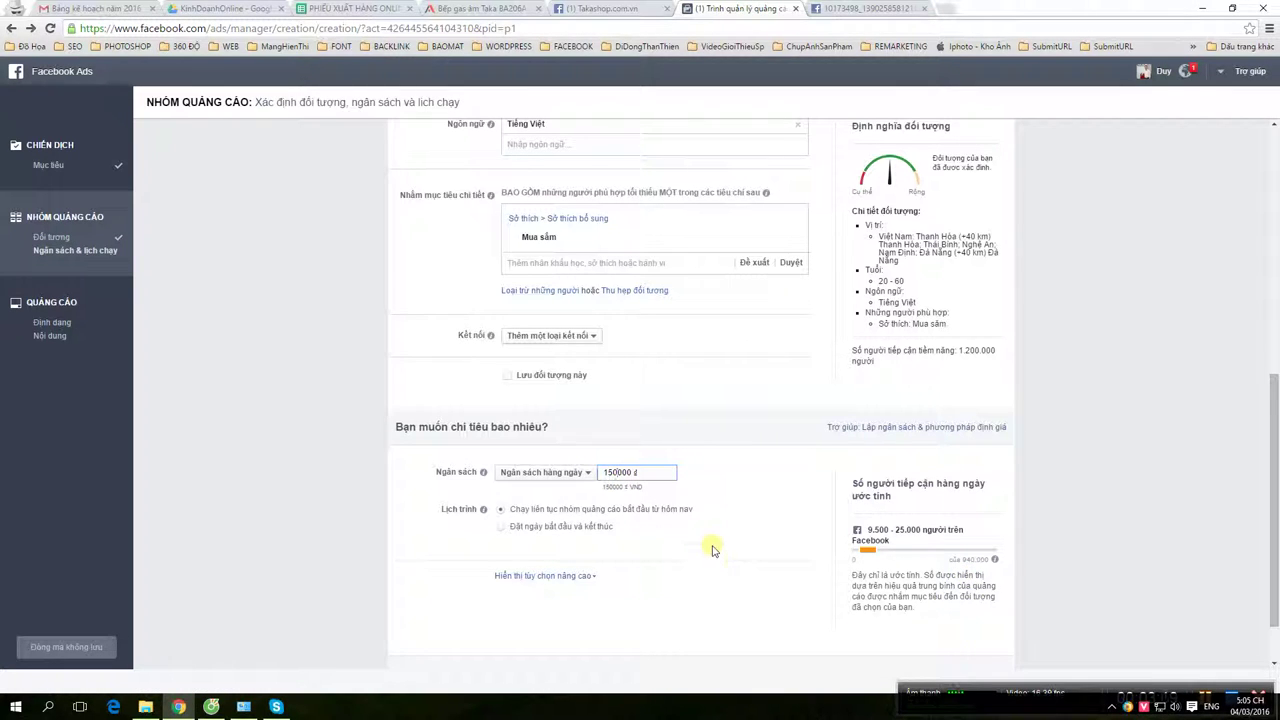
# Schedule the ad set with start and end dates, ending it on 10/3/2016.
pyautogui.scroll(-1, 735, 525)
pyautogui.click(512, 459)
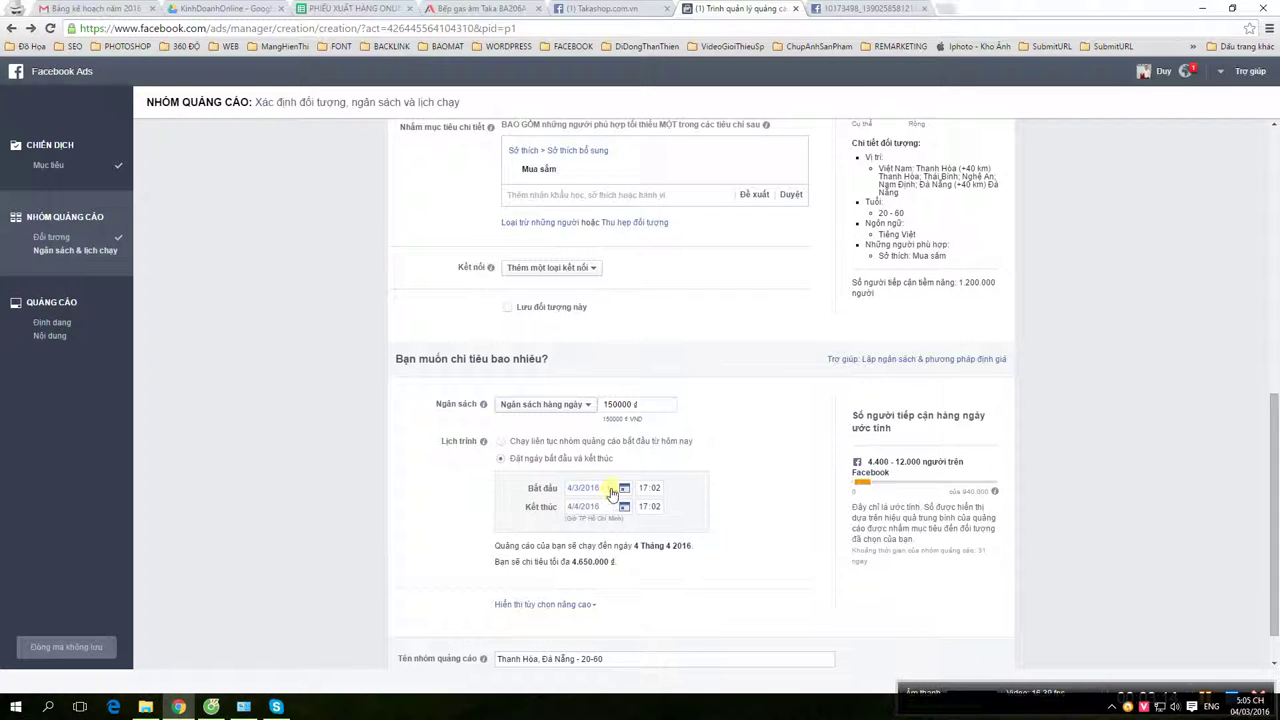
pyautogui.click(604, 508)
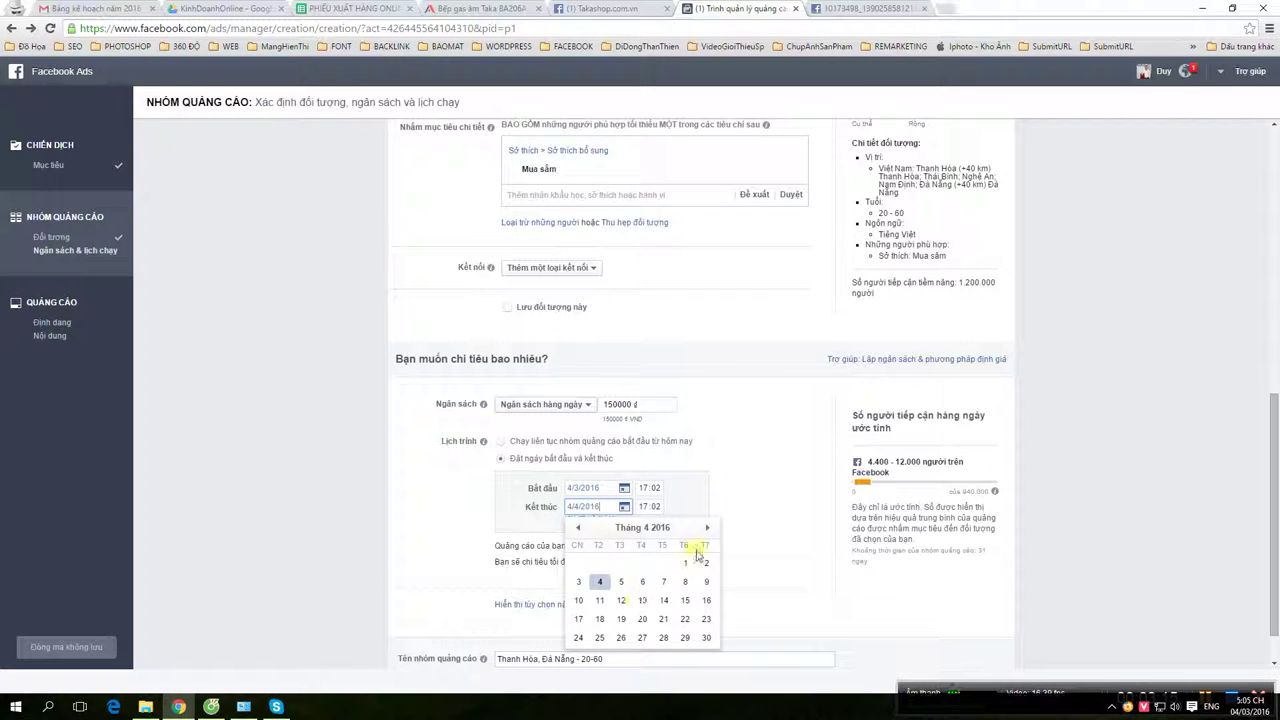
pyautogui.click(578, 527)
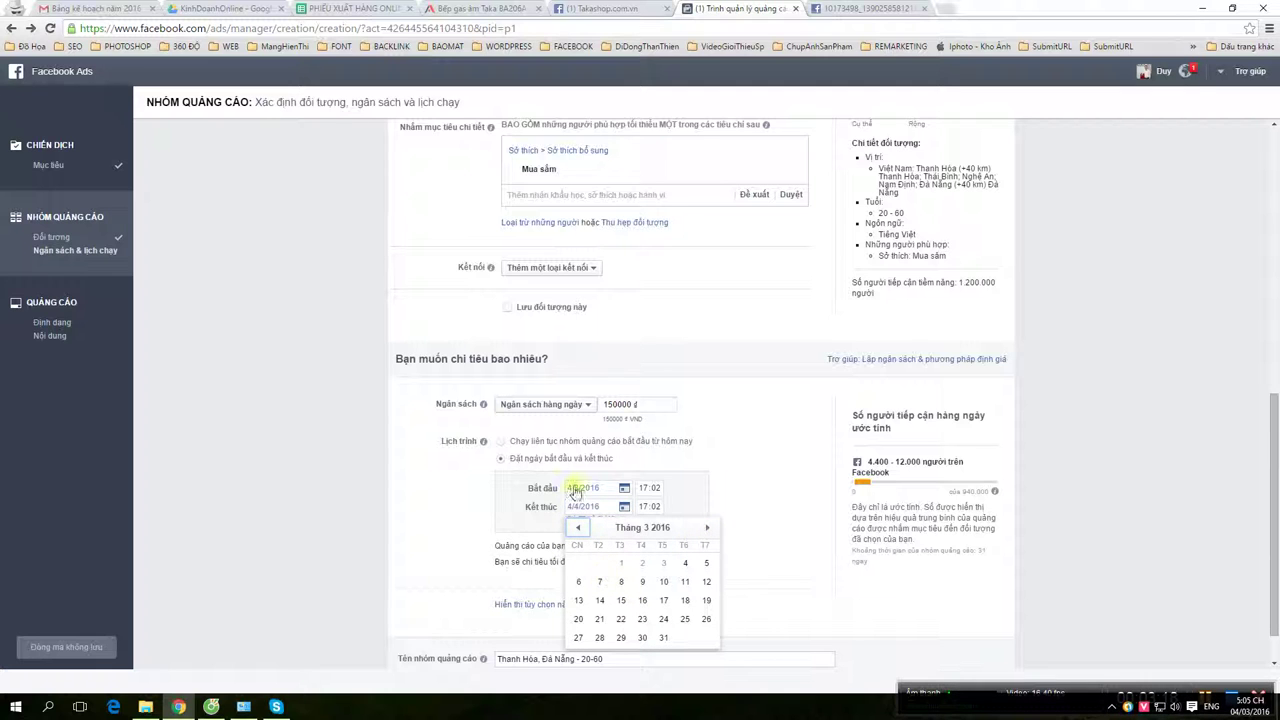
pyautogui.click(663, 581)
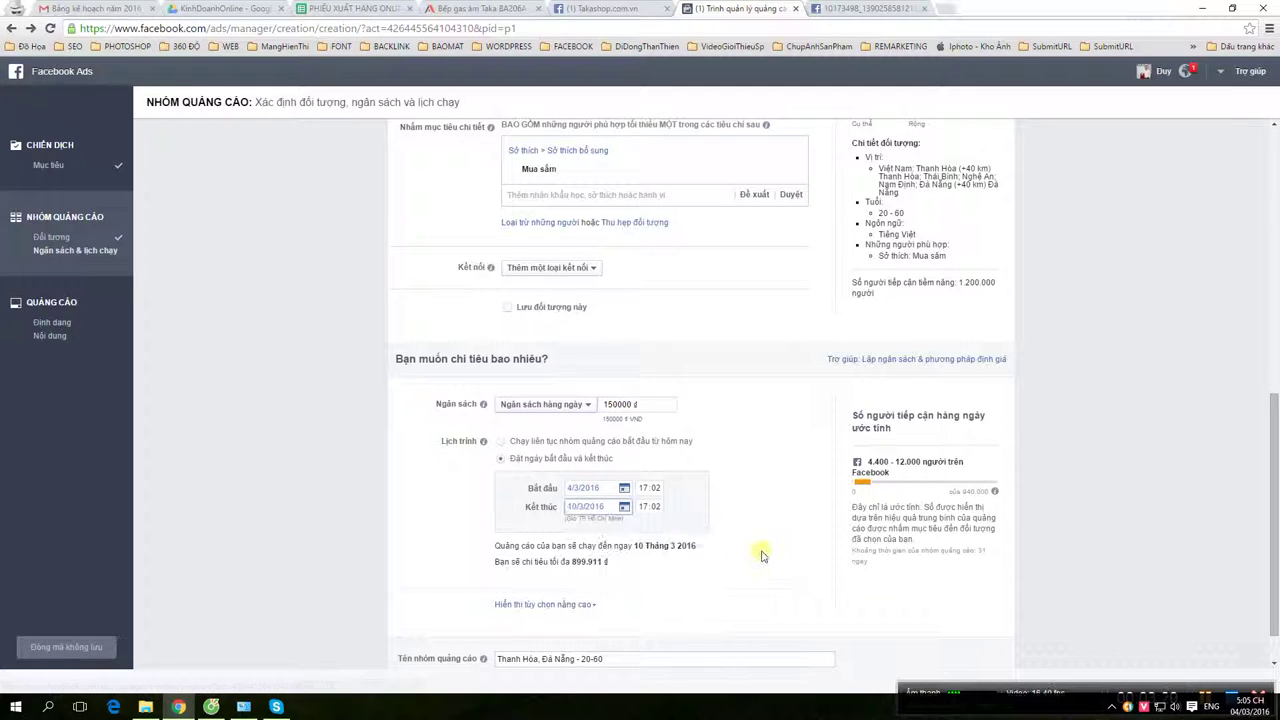
# Continue to the ad content stage and dismiss the multiple-image format tip.
pyautogui.scroll(-1, 758, 597)
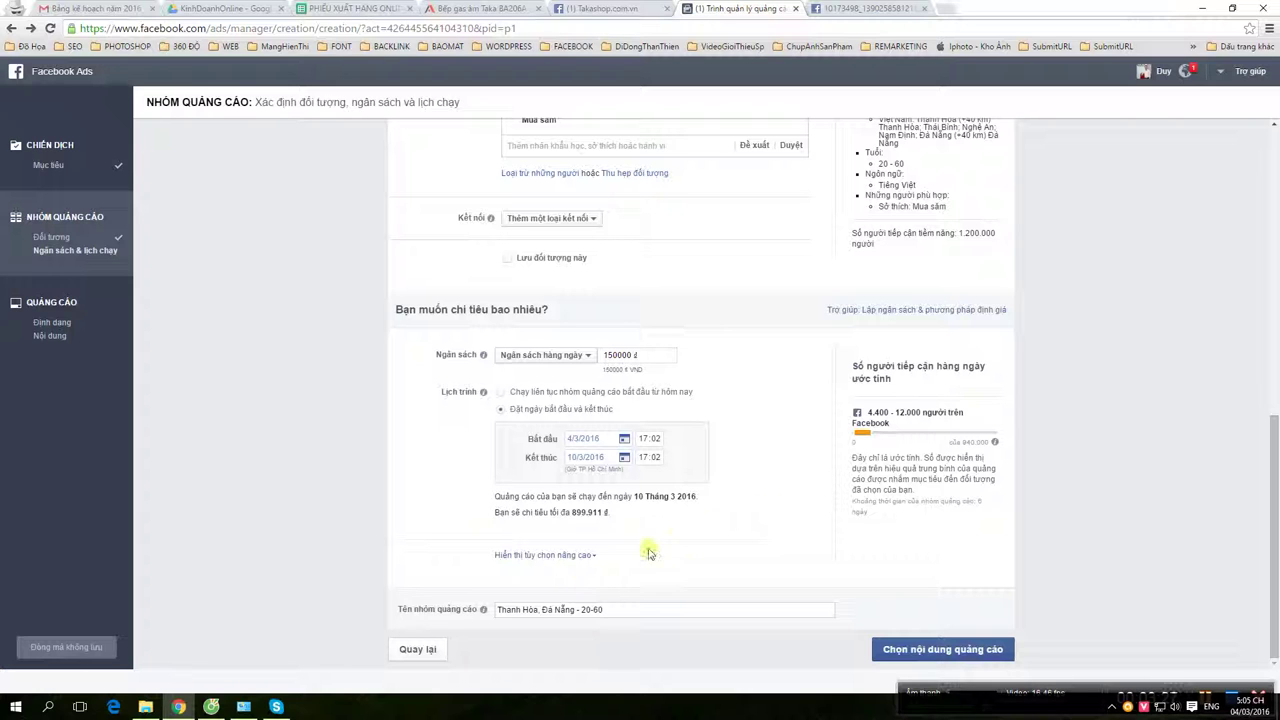
pyautogui.click(924, 651)
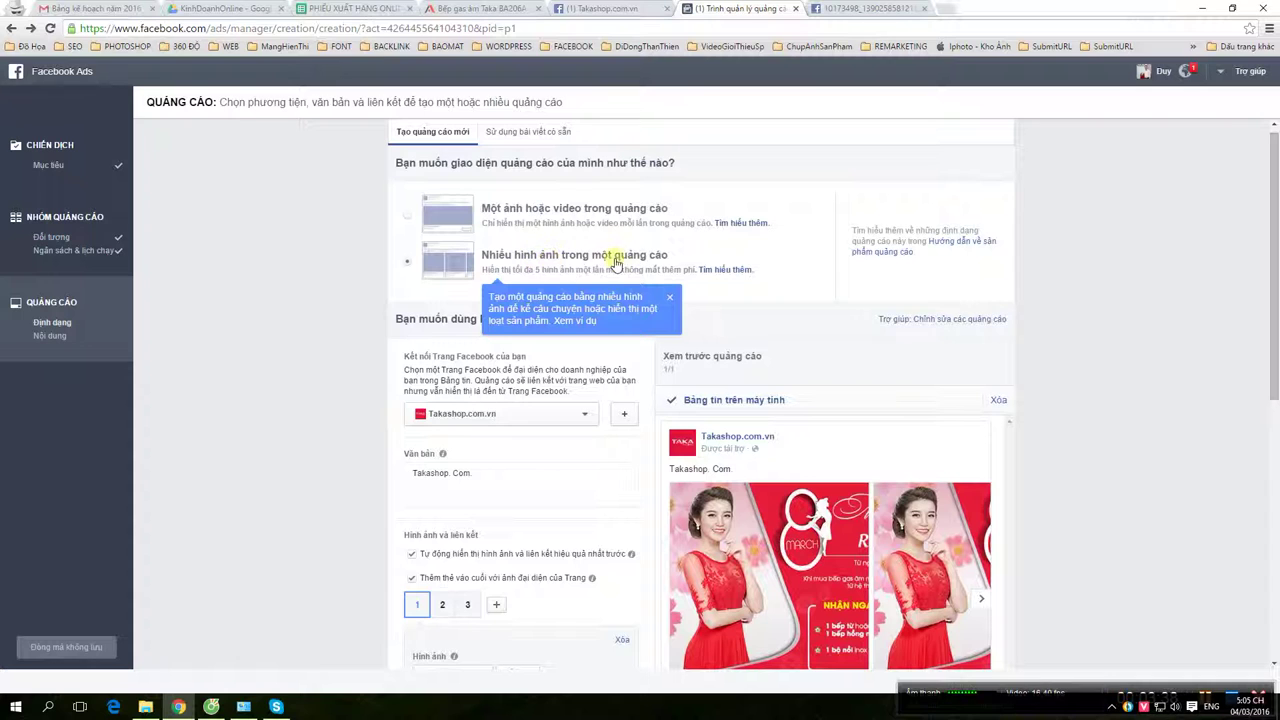
pyautogui.click(674, 294)
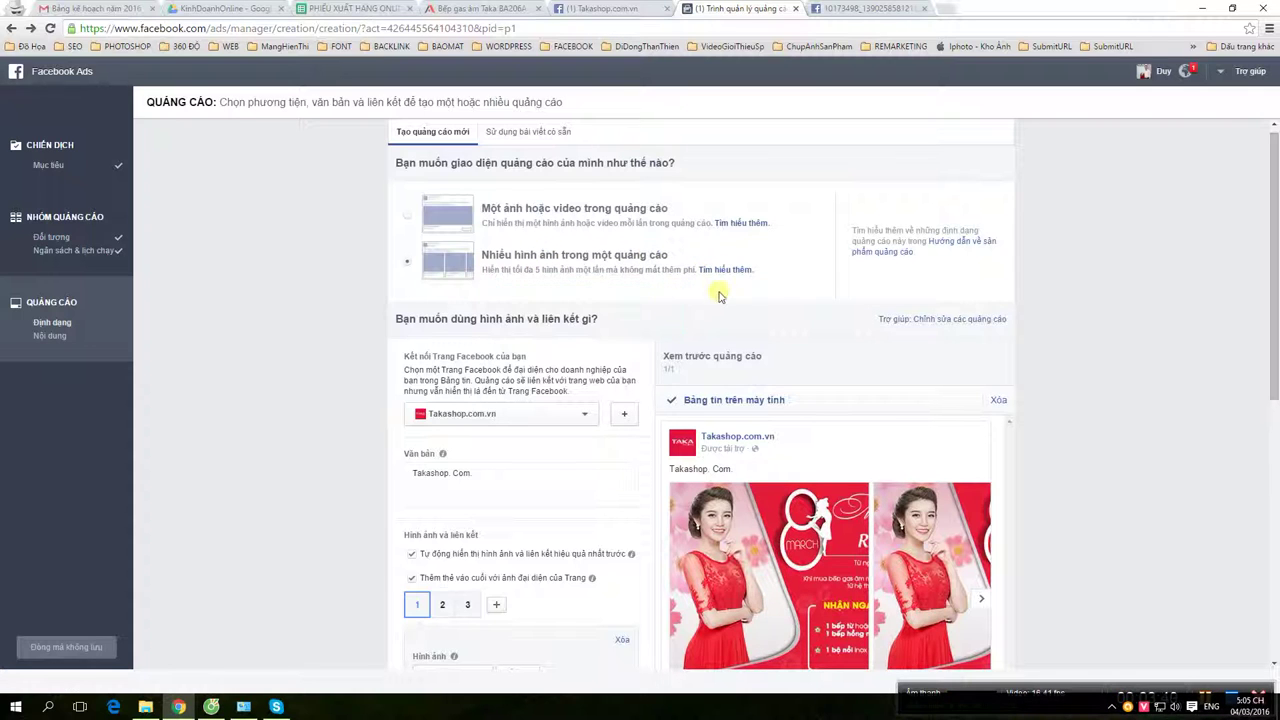
pyautogui.scroll(-2, 740, 290)
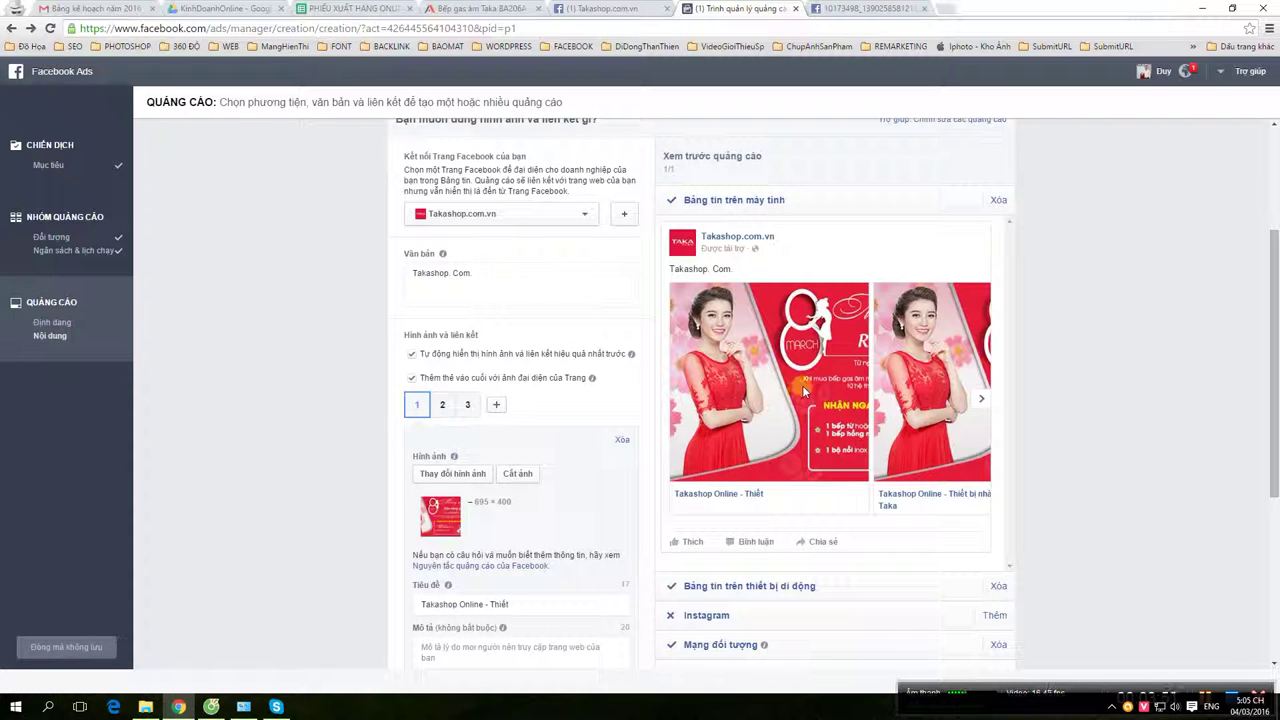
# View the second carousel card's settings and return to the first card.
pyautogui.click(442, 404)
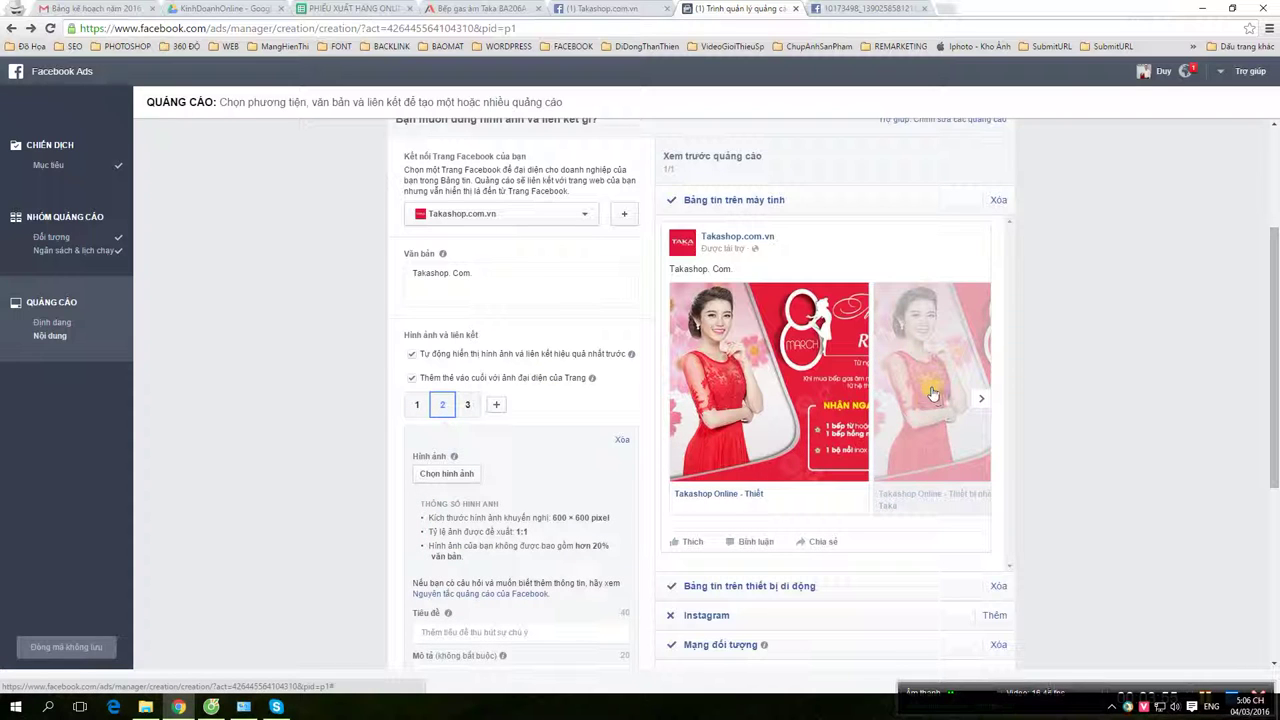
pyautogui.click(417, 404)
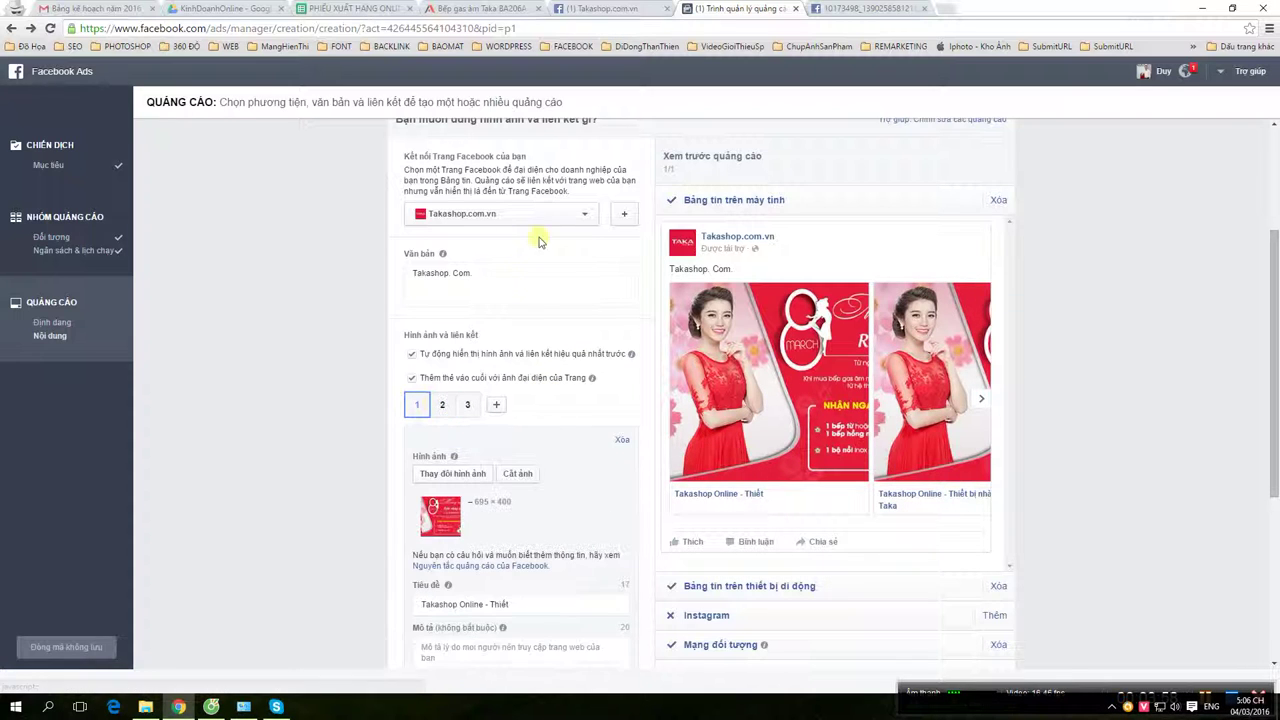
pyautogui.click(549, 275)
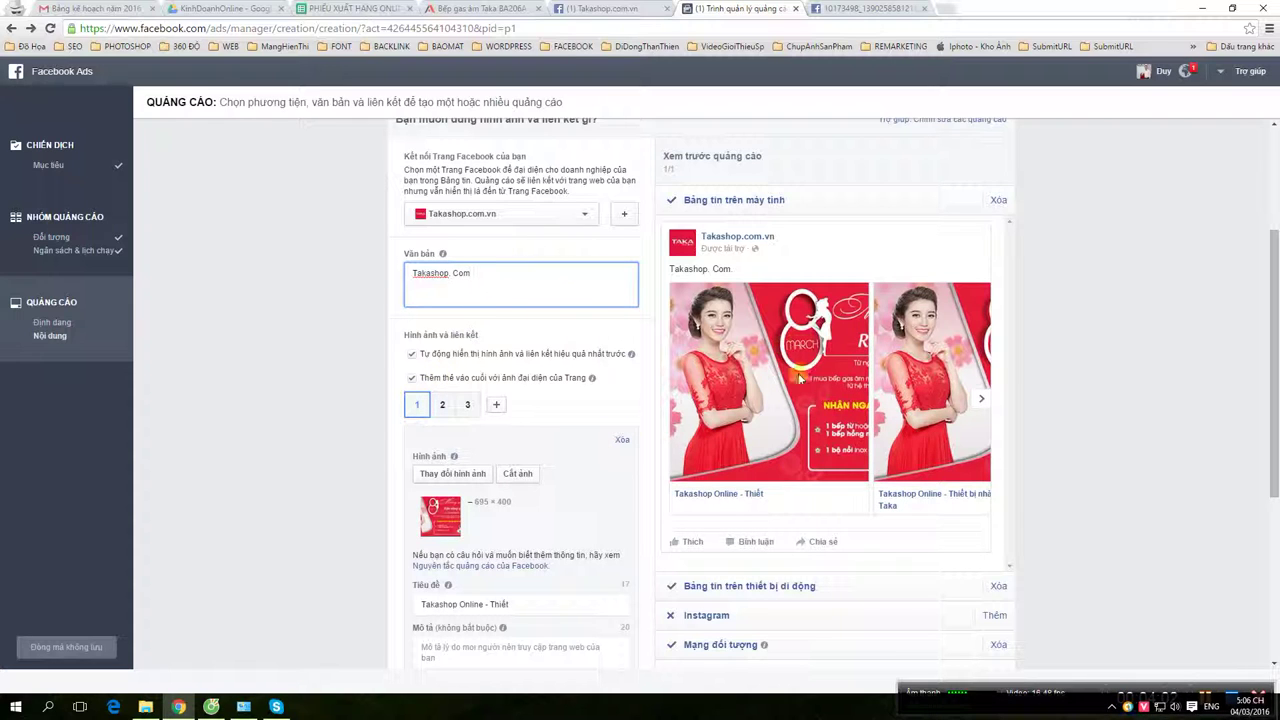
# Replace the first carousel card's image with qcfb-01 from the facebook folder on the Desktop.
pyautogui.click(452, 474)
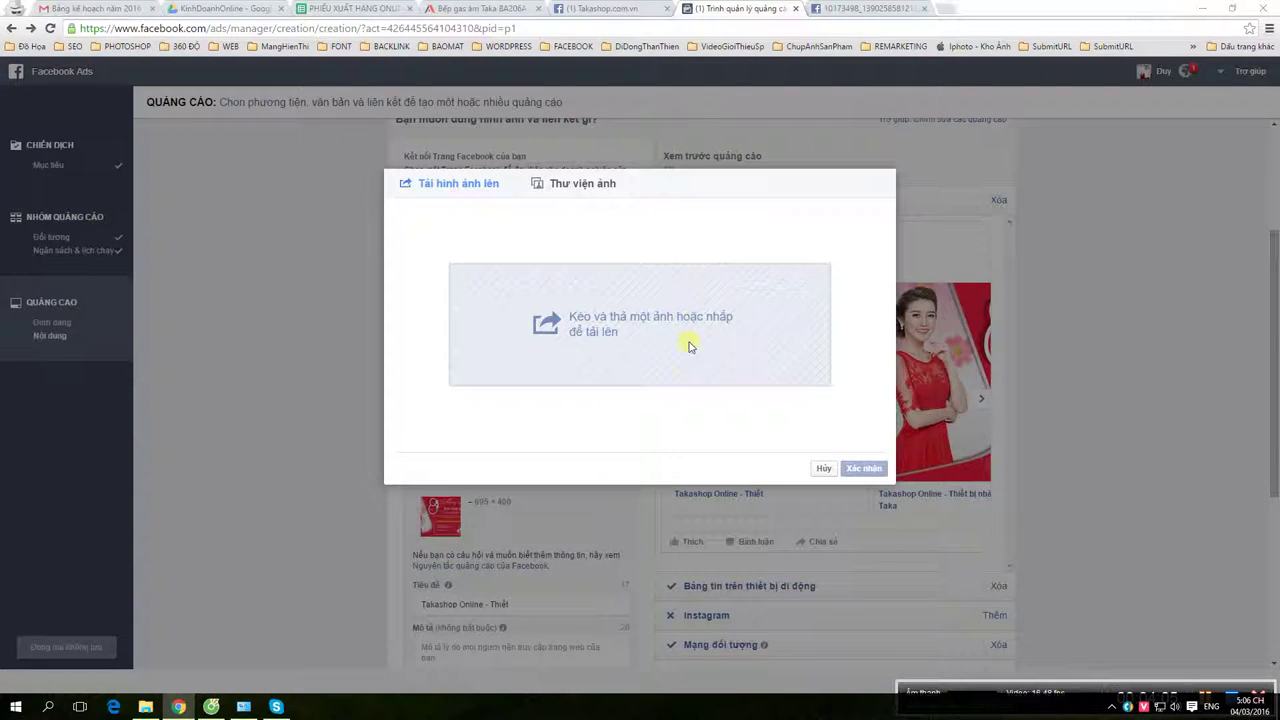
pyautogui.click(689, 340)
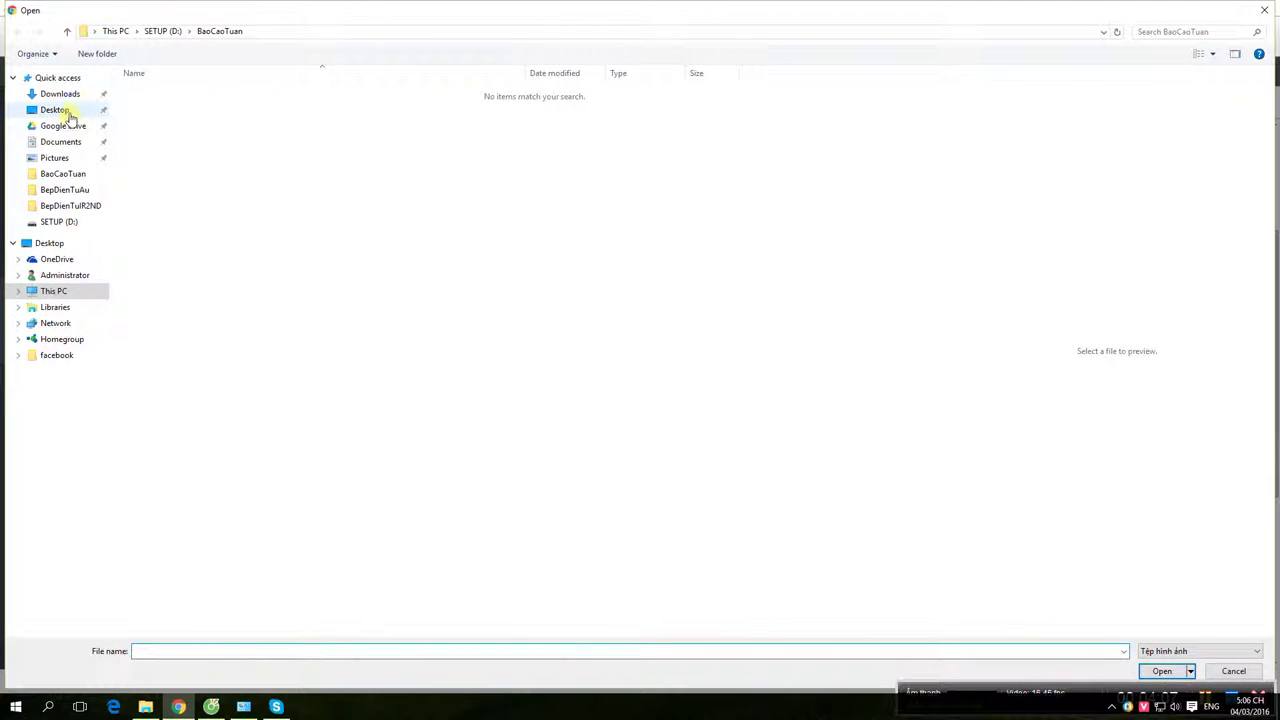
pyautogui.click(69, 117)
pyautogui.doubleClick(162, 122)
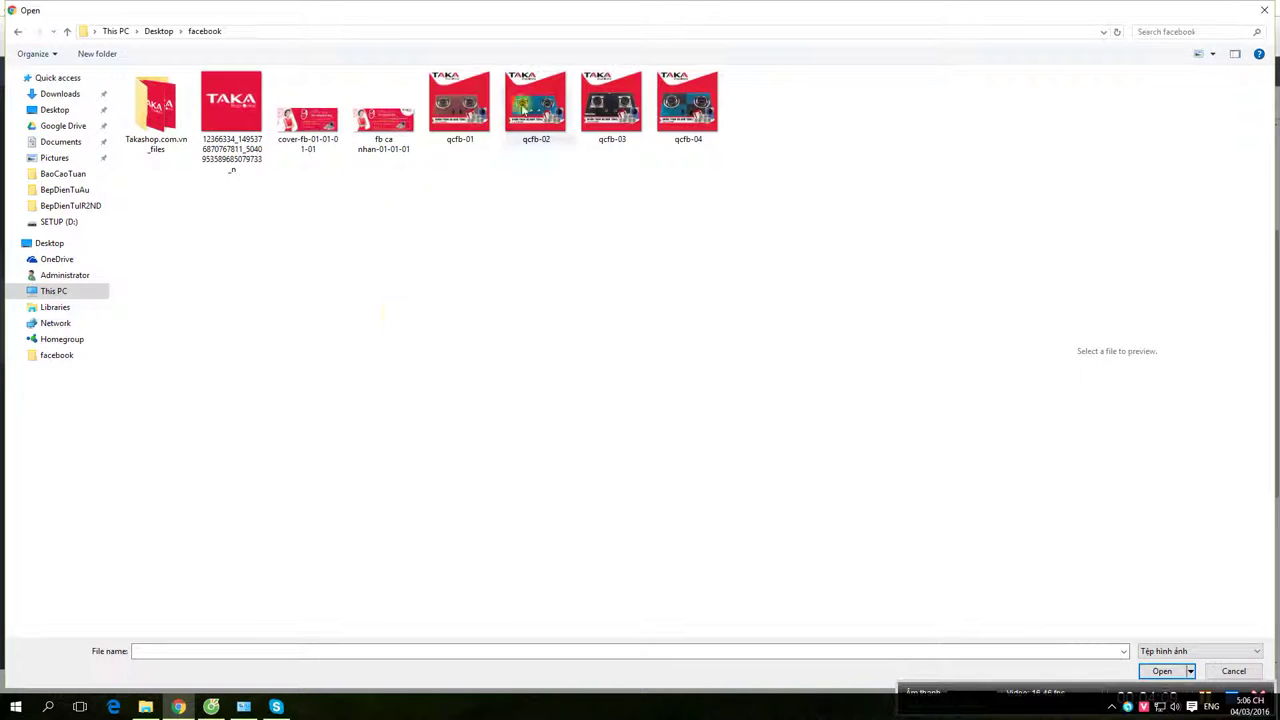
pyautogui.doubleClick(452, 128)
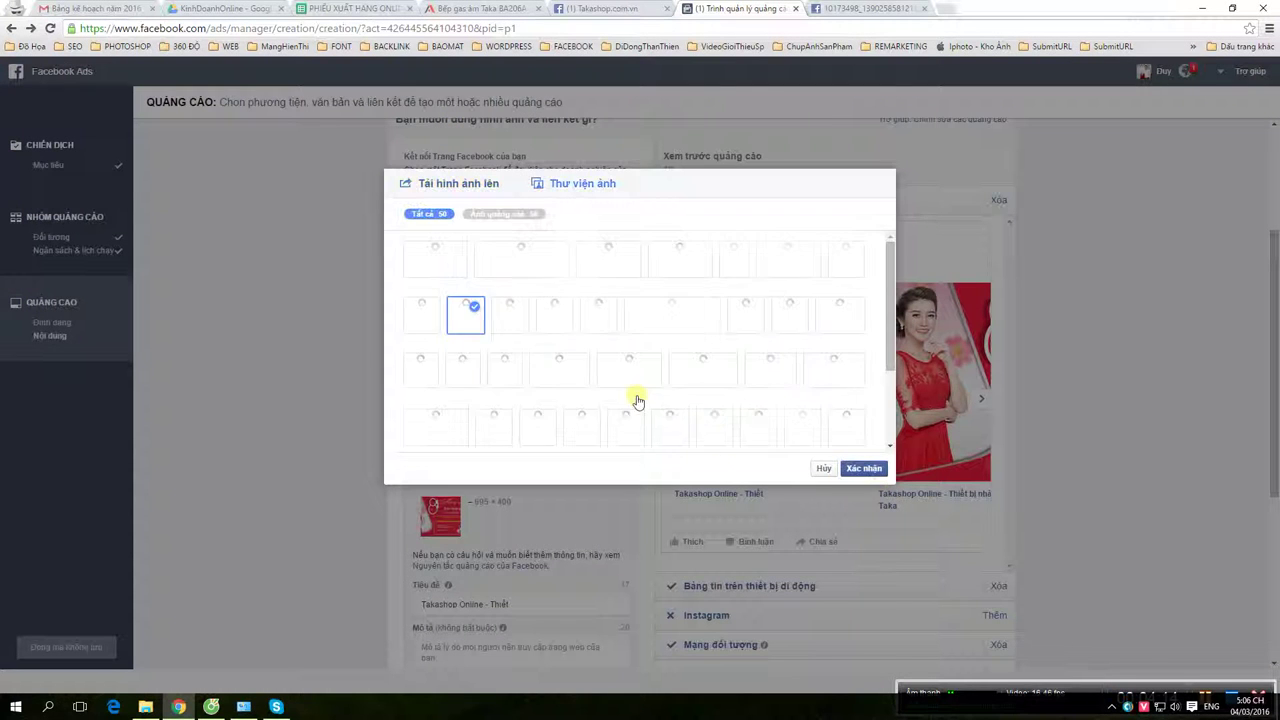
pyautogui.click(865, 470)
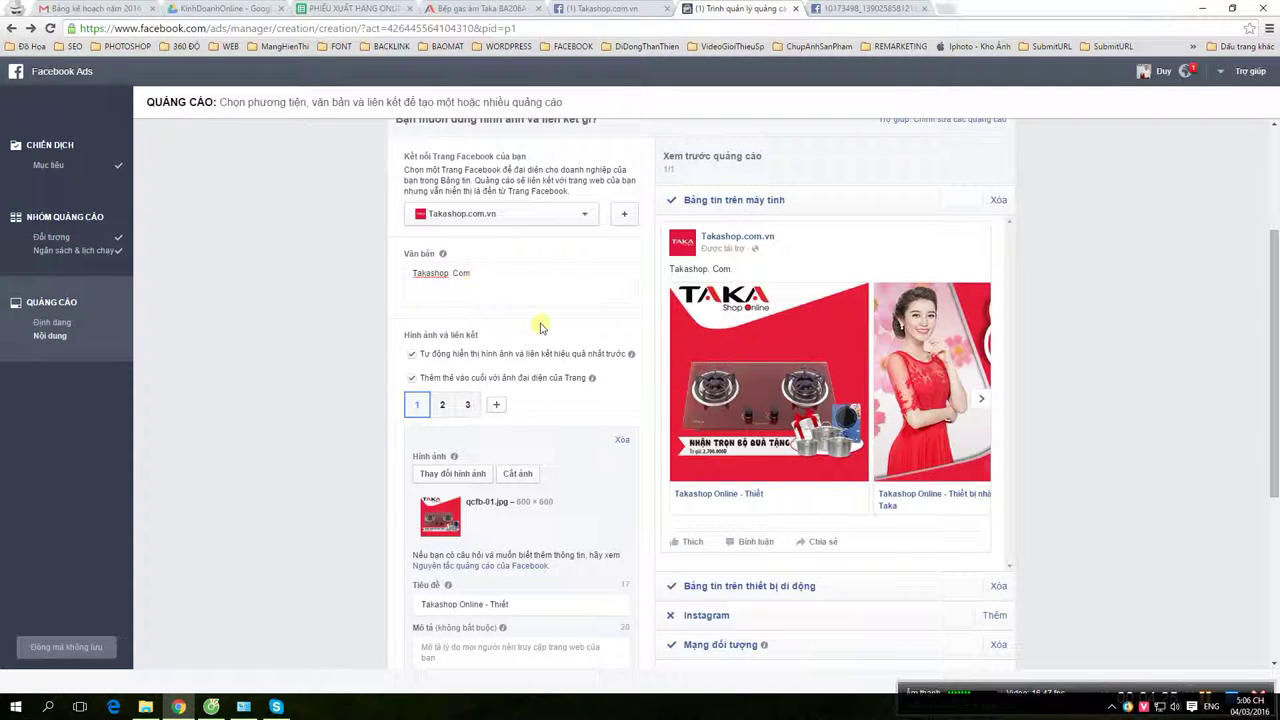
# Replace the ad text with "Chương trình khuyến mãi mùng 8 - 3".
pyautogui.scroll(-1, 585, 432)
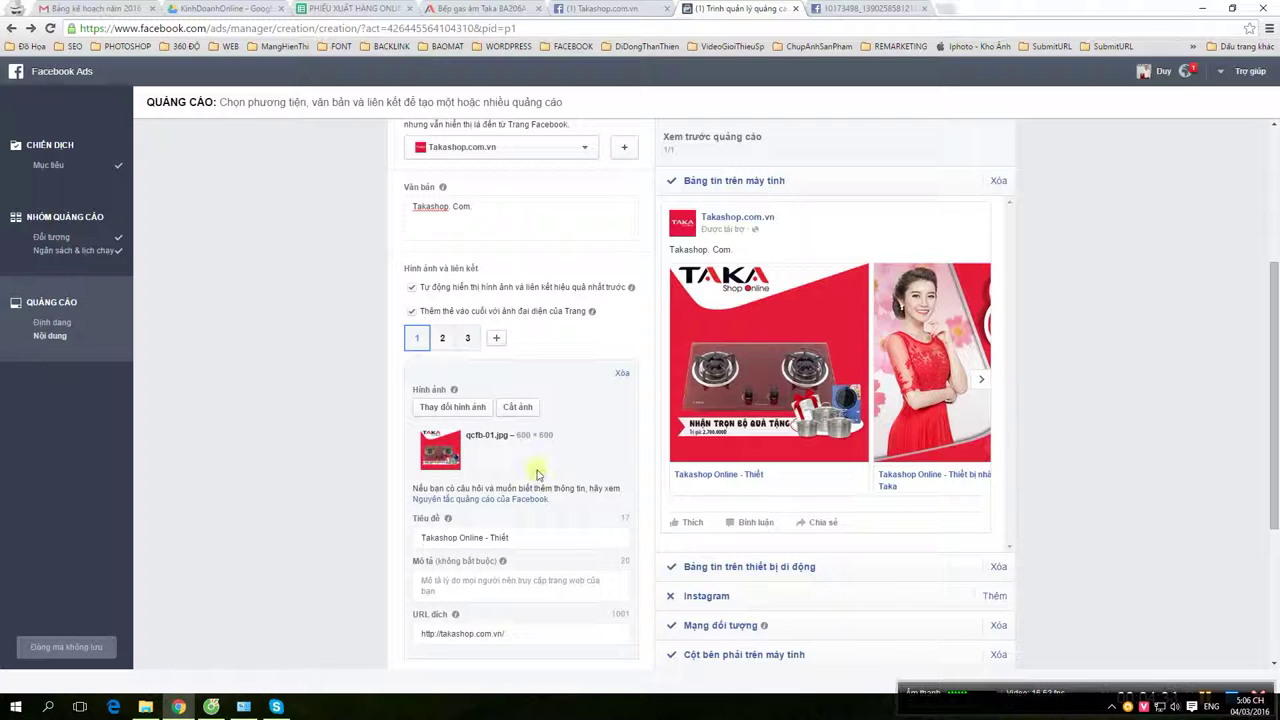
pyautogui.tripleClick(527, 216)
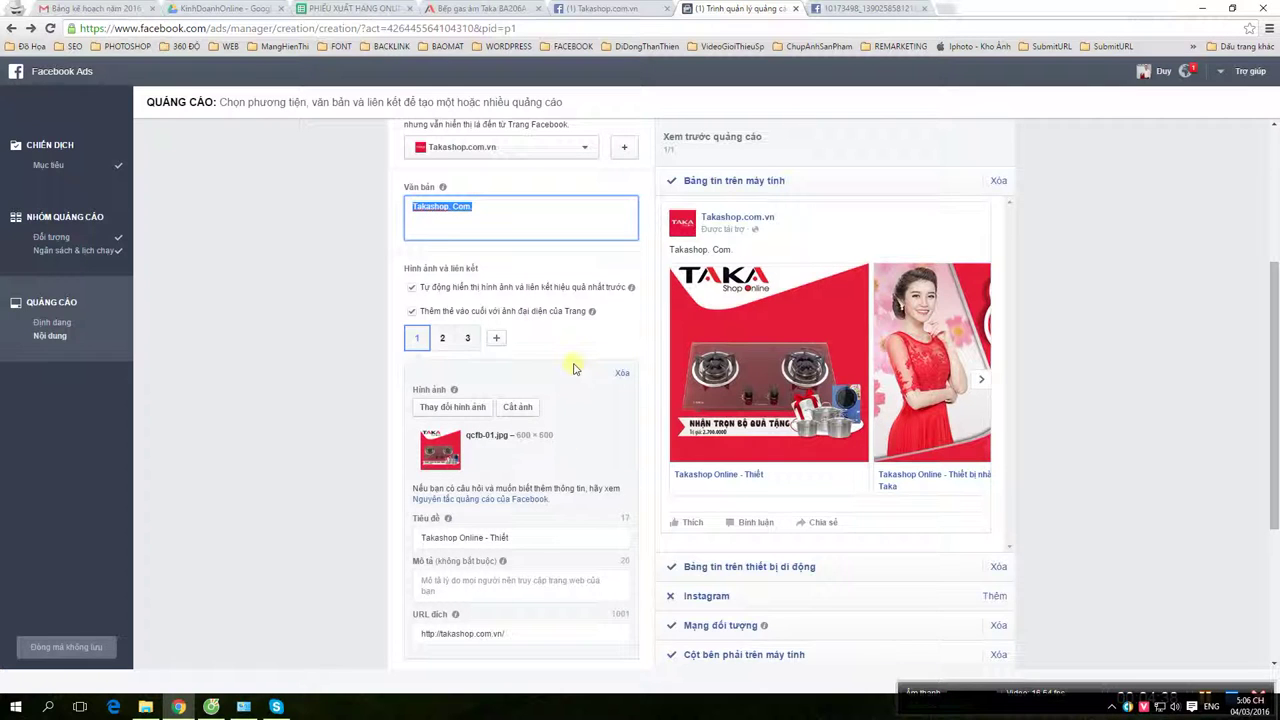
pyautogui.scroll(1, 574, 369)
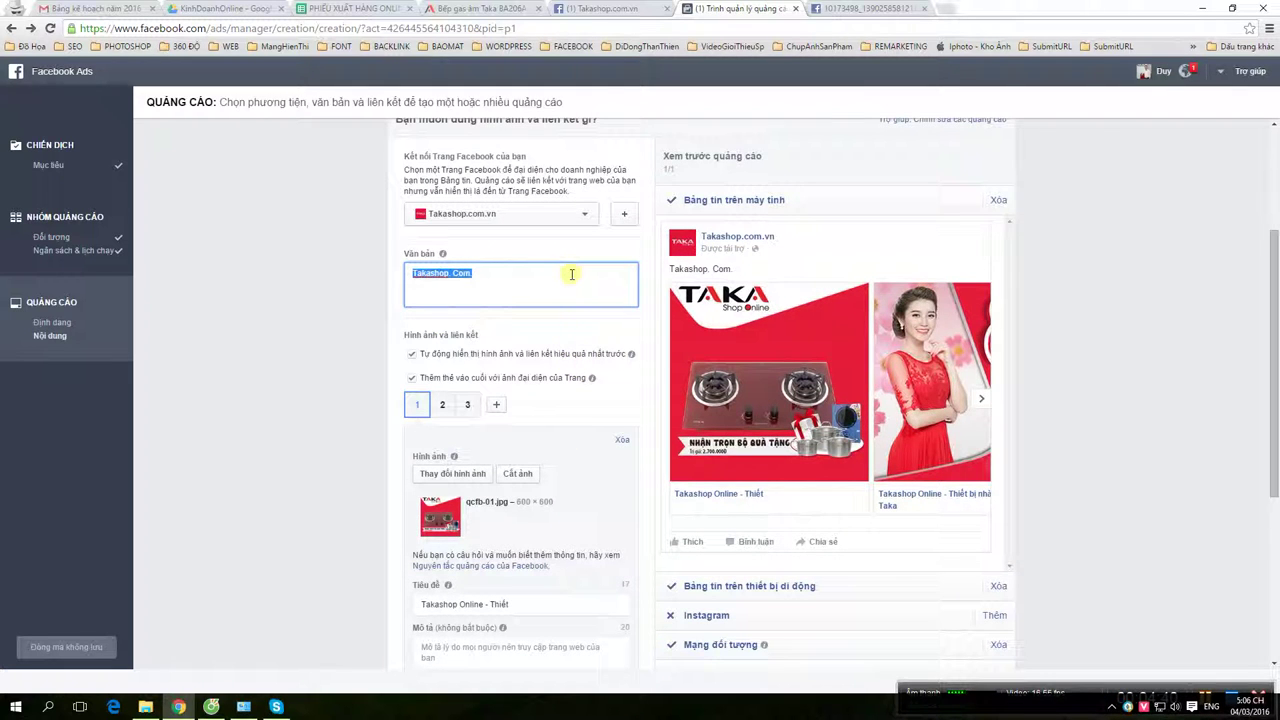
pyautogui.write('Chi')
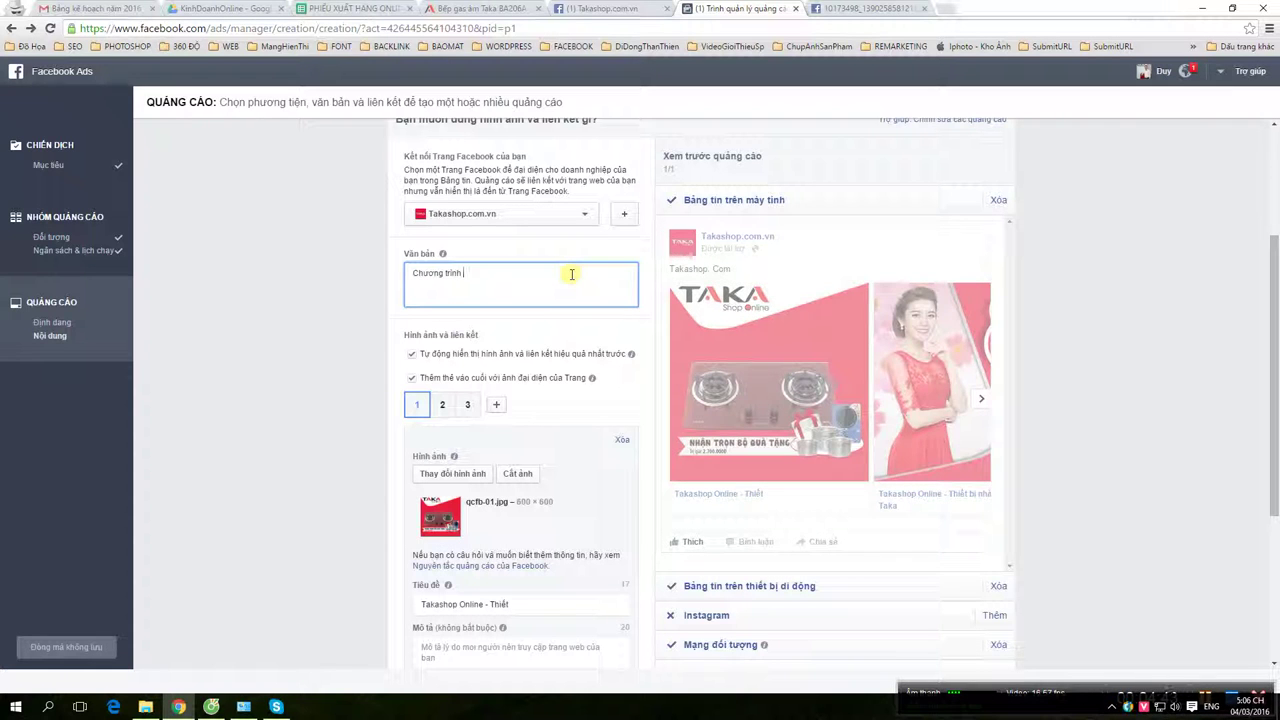
pyautogui.write('khuy')
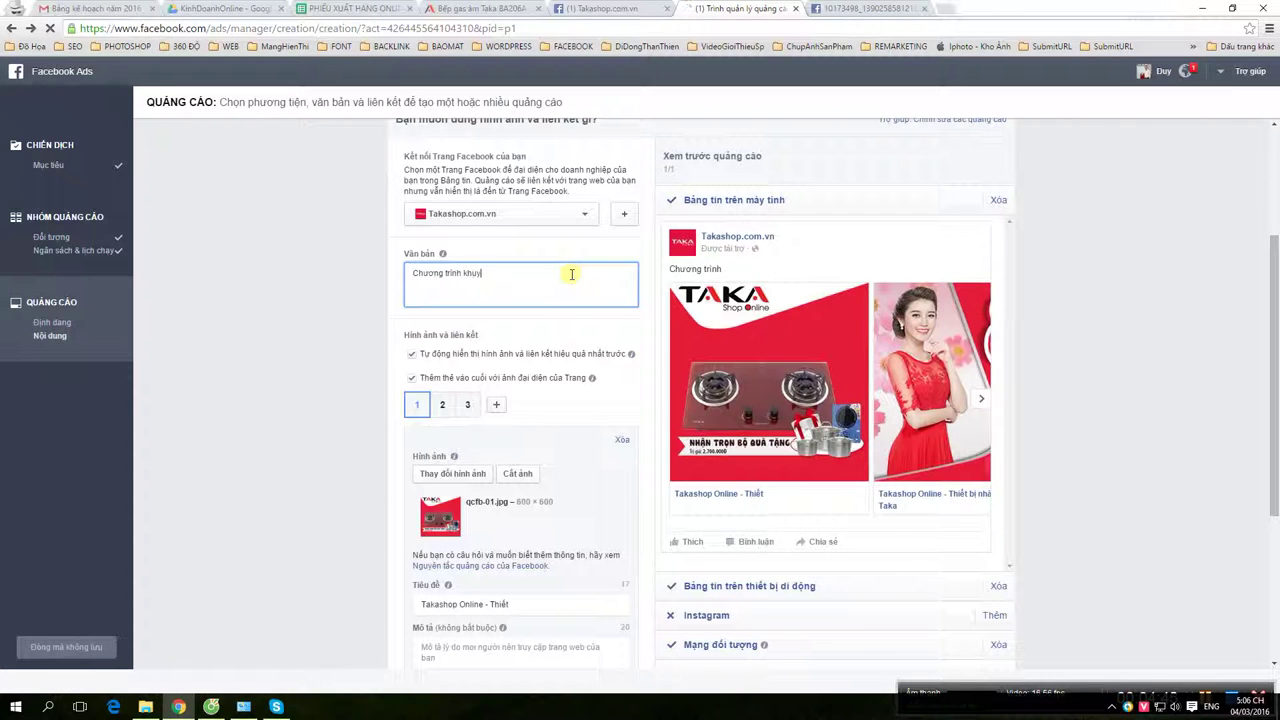
pyautogui.write('en mai')
pyautogui.write(' mùng ')
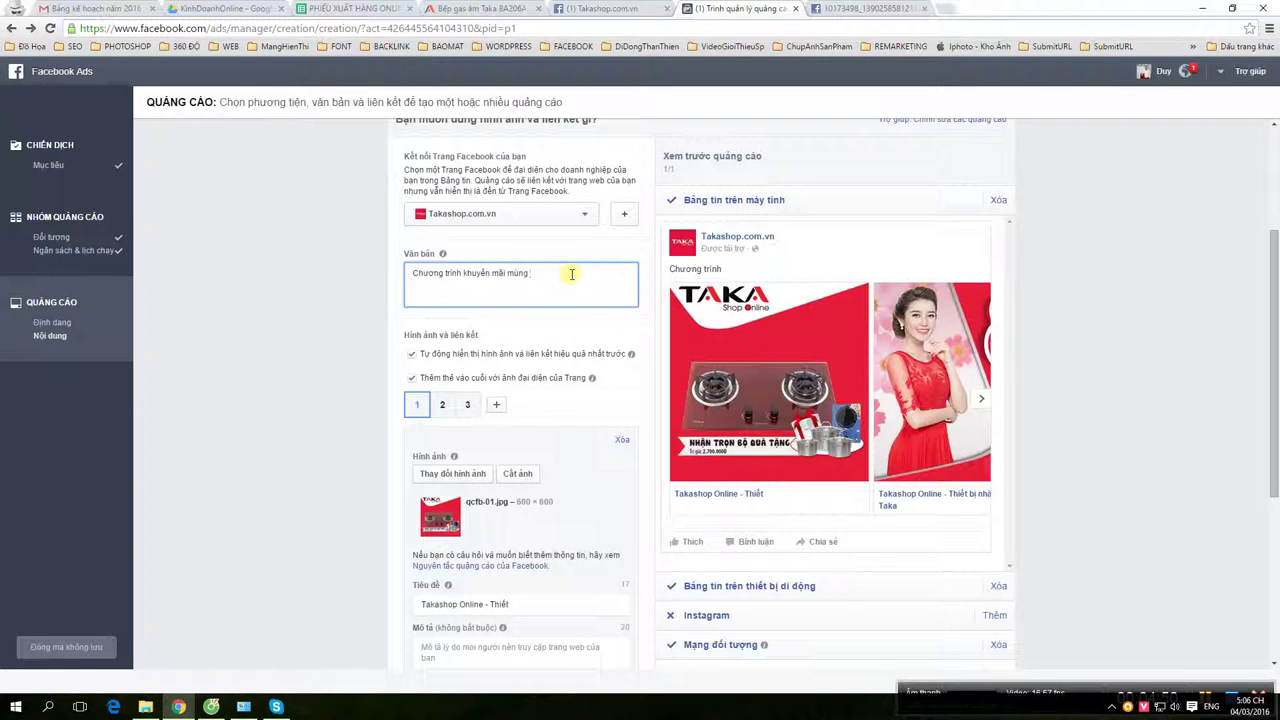
pyautogui.write('8 - 3')
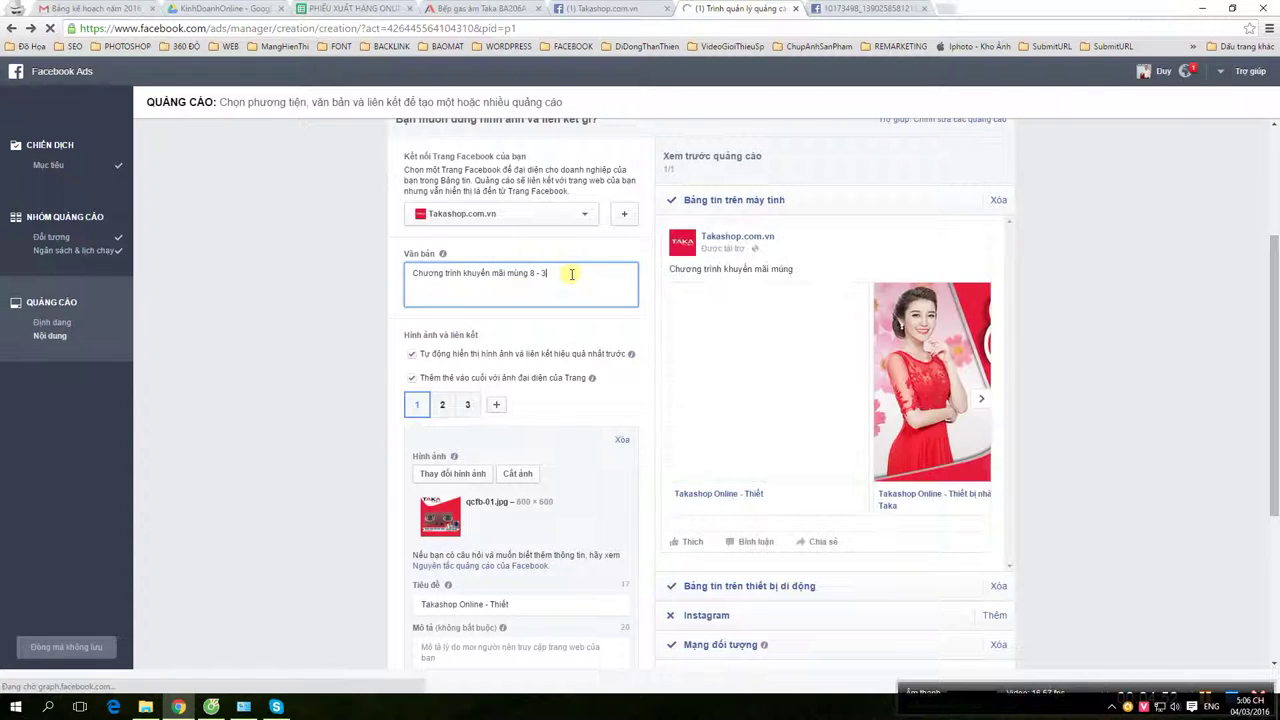
pyautogui.scroll(-1, 577, 358)
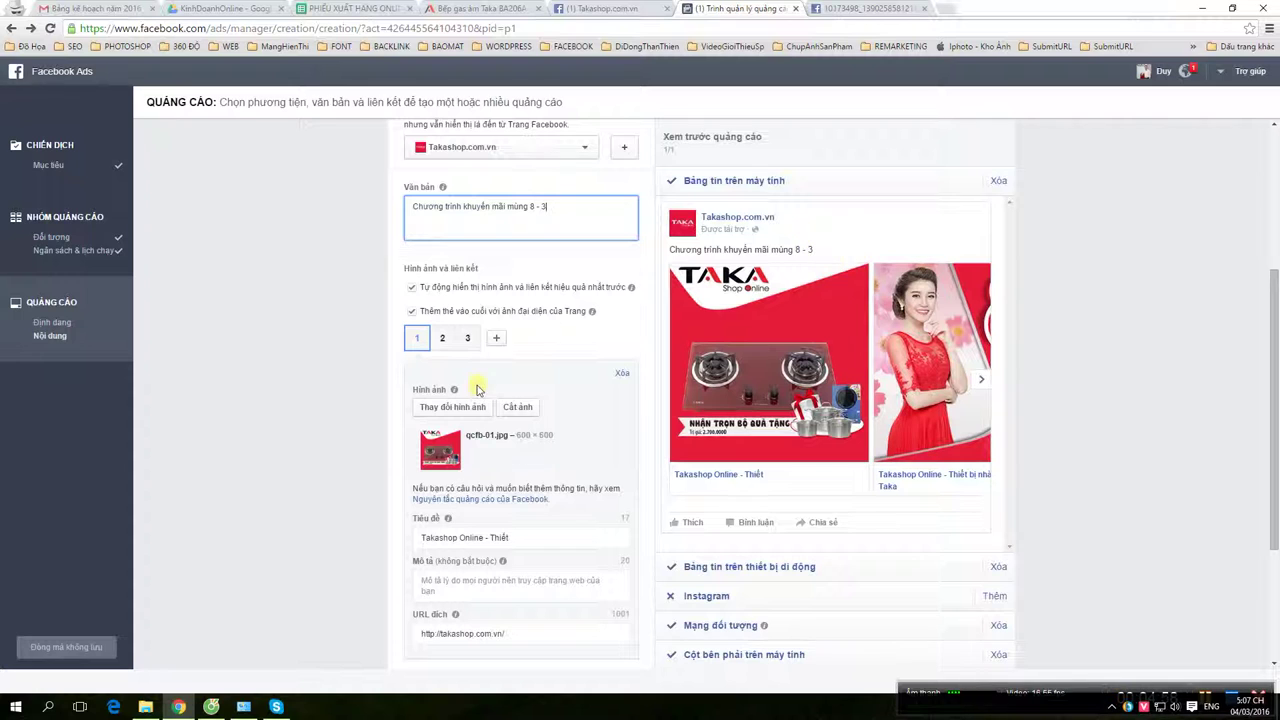
pyautogui.scroll(-1, 523, 434)
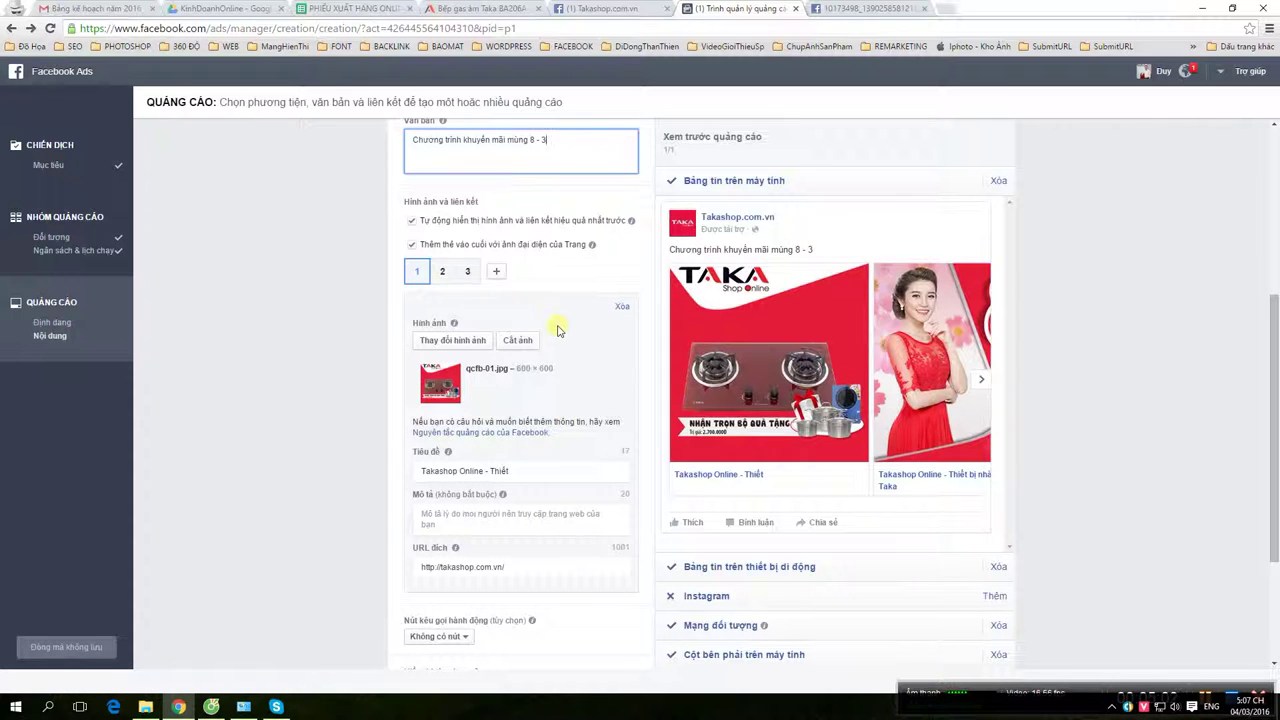
pyautogui.scroll(1, 557, 330)
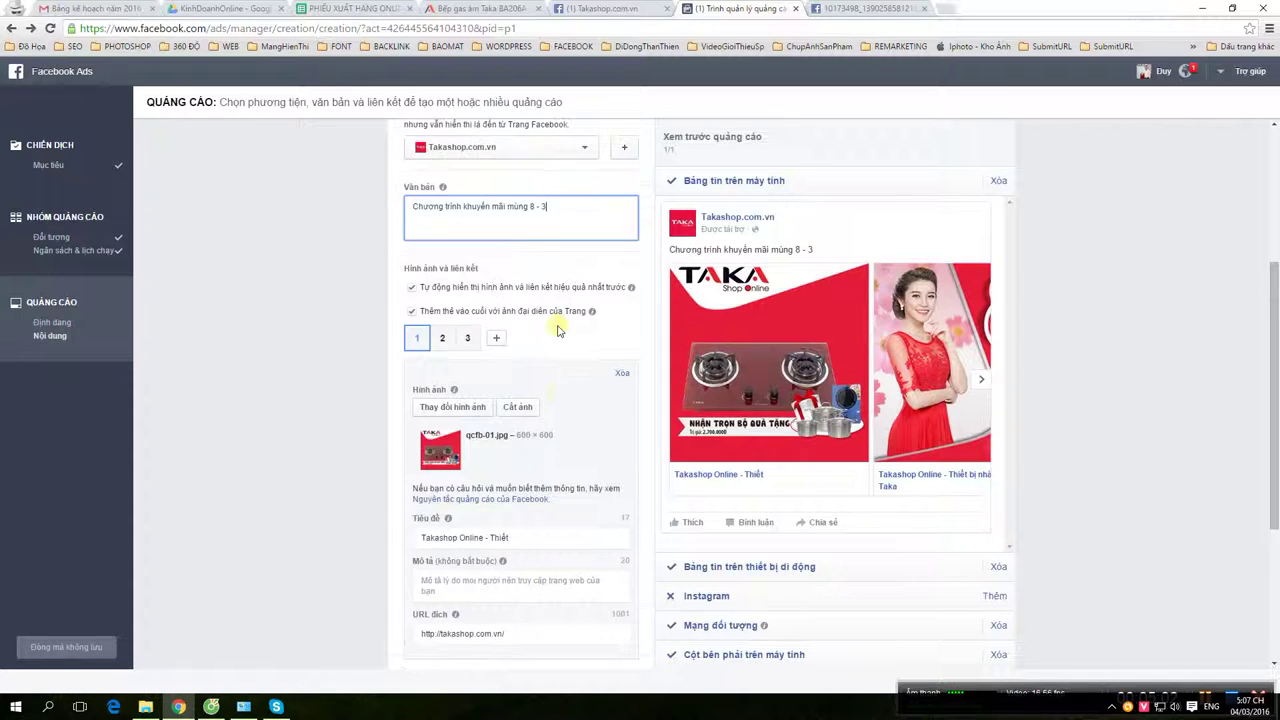
# Set the second carousel card's image to qcfb-02.jpg and page through the carousel preview.
pyautogui.click(449, 340)
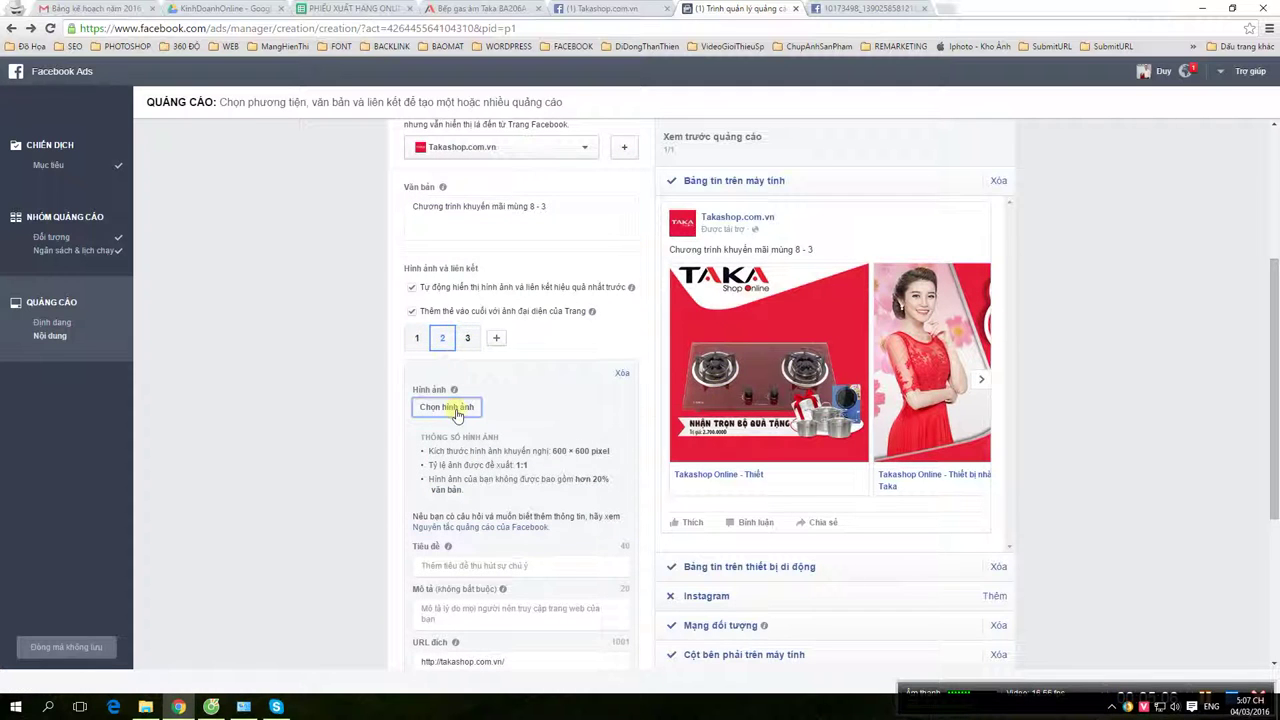
pyautogui.click(449, 406)
pyautogui.click(691, 340)
pyautogui.doubleClick(535, 125)
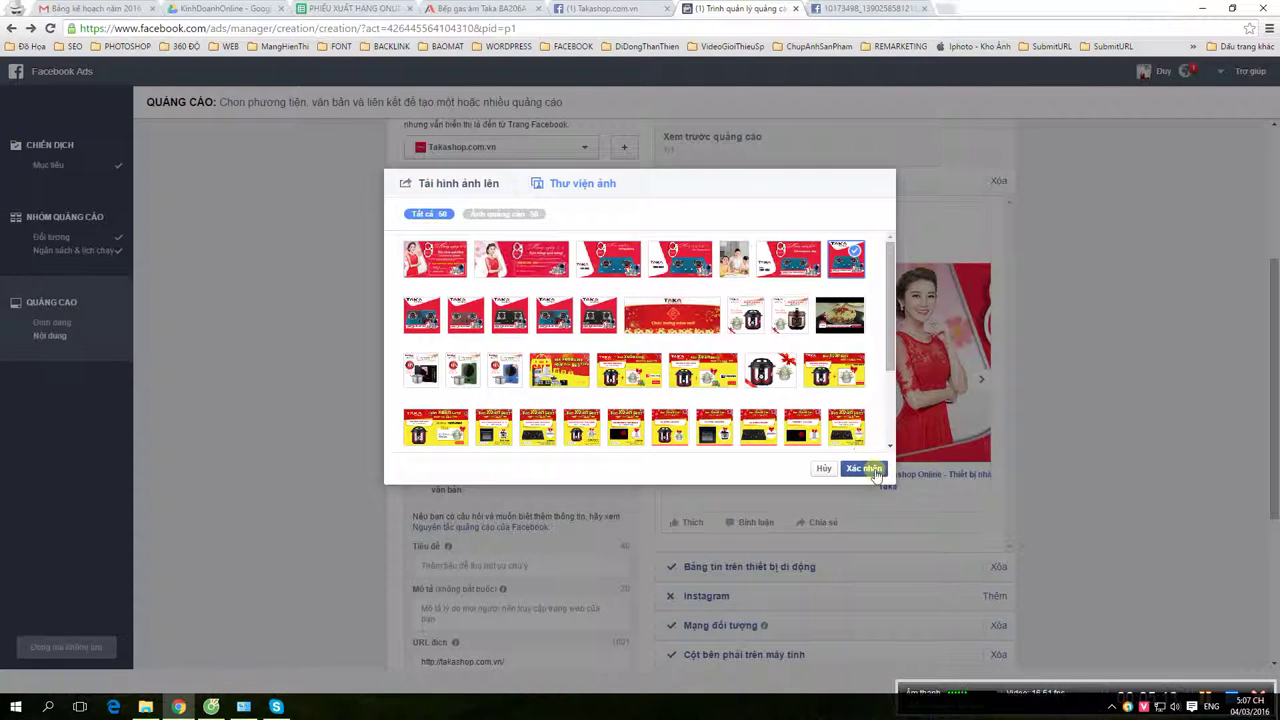
pyautogui.click(865, 468)
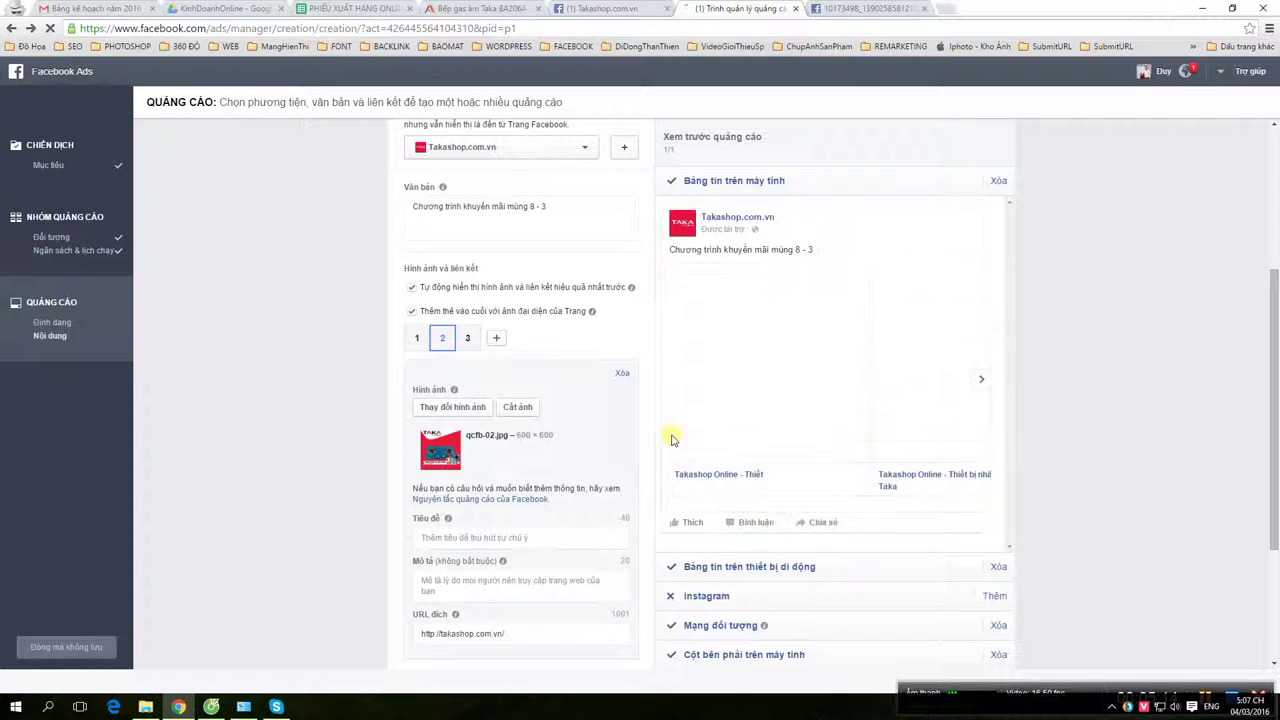
pyautogui.click(982, 384)
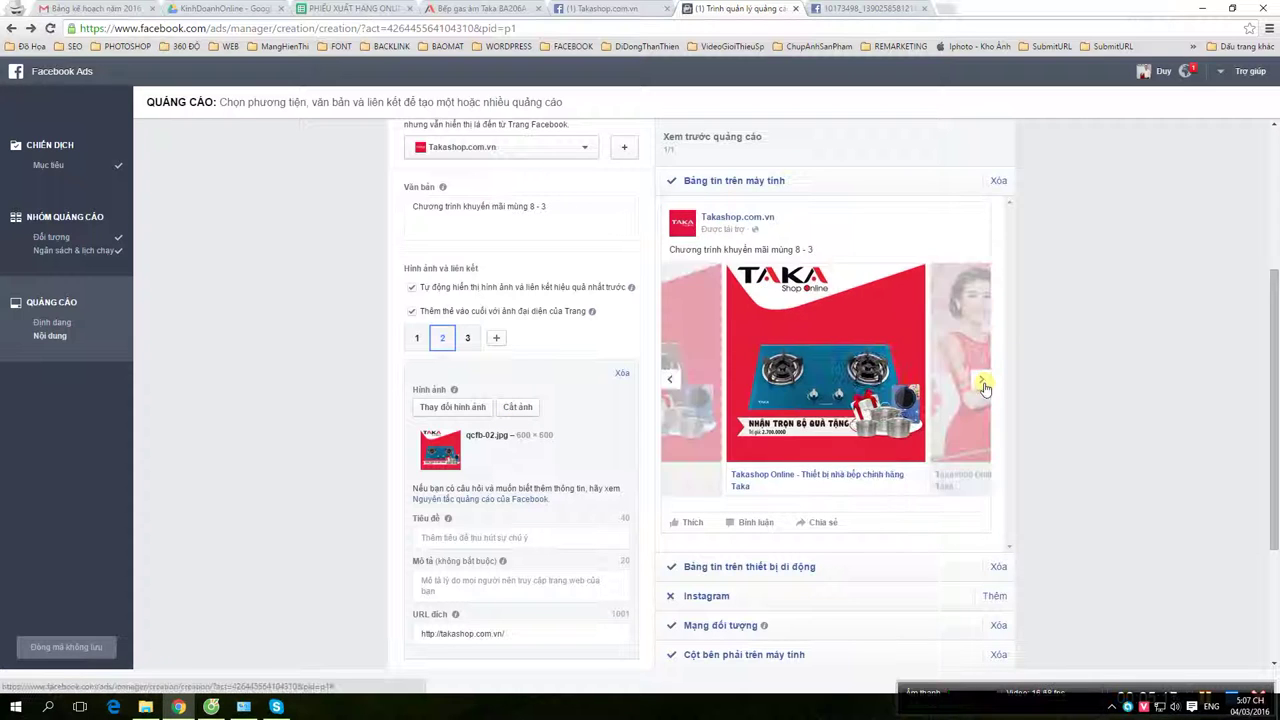
pyautogui.click(982, 384)
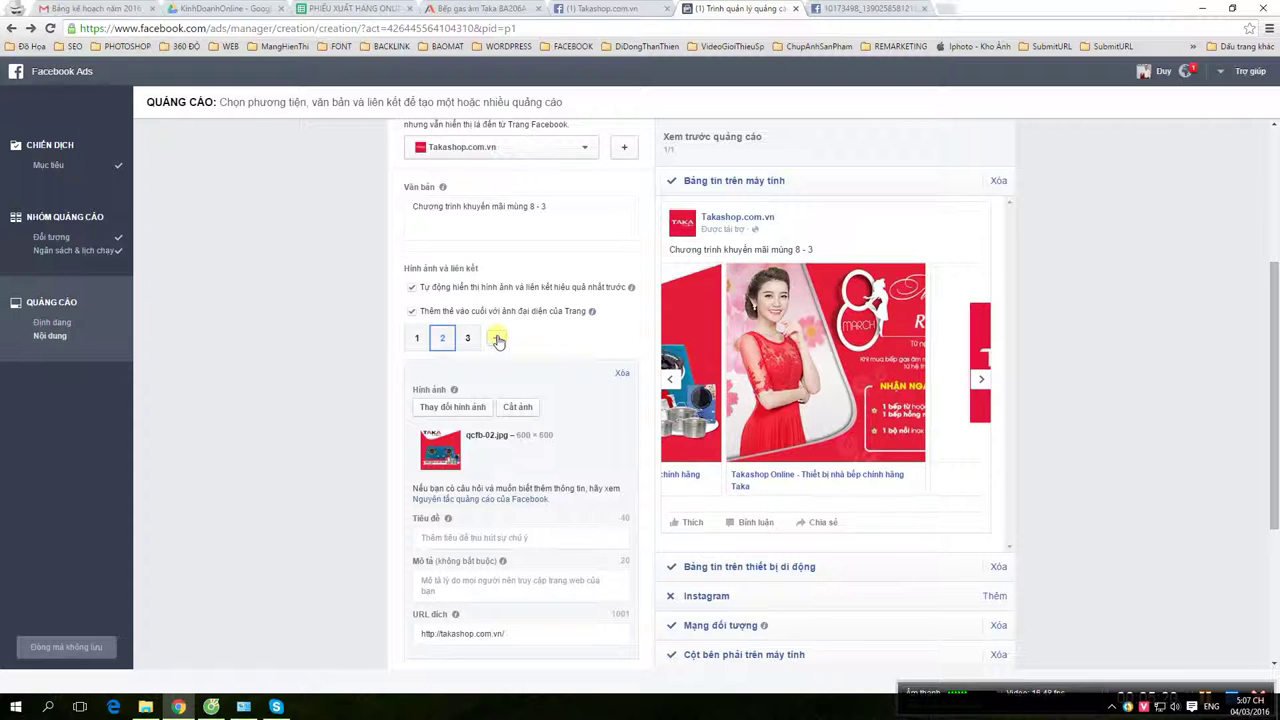
# Add a fourth and a fifth carousel card and delete both again.
pyautogui.click(497, 338)
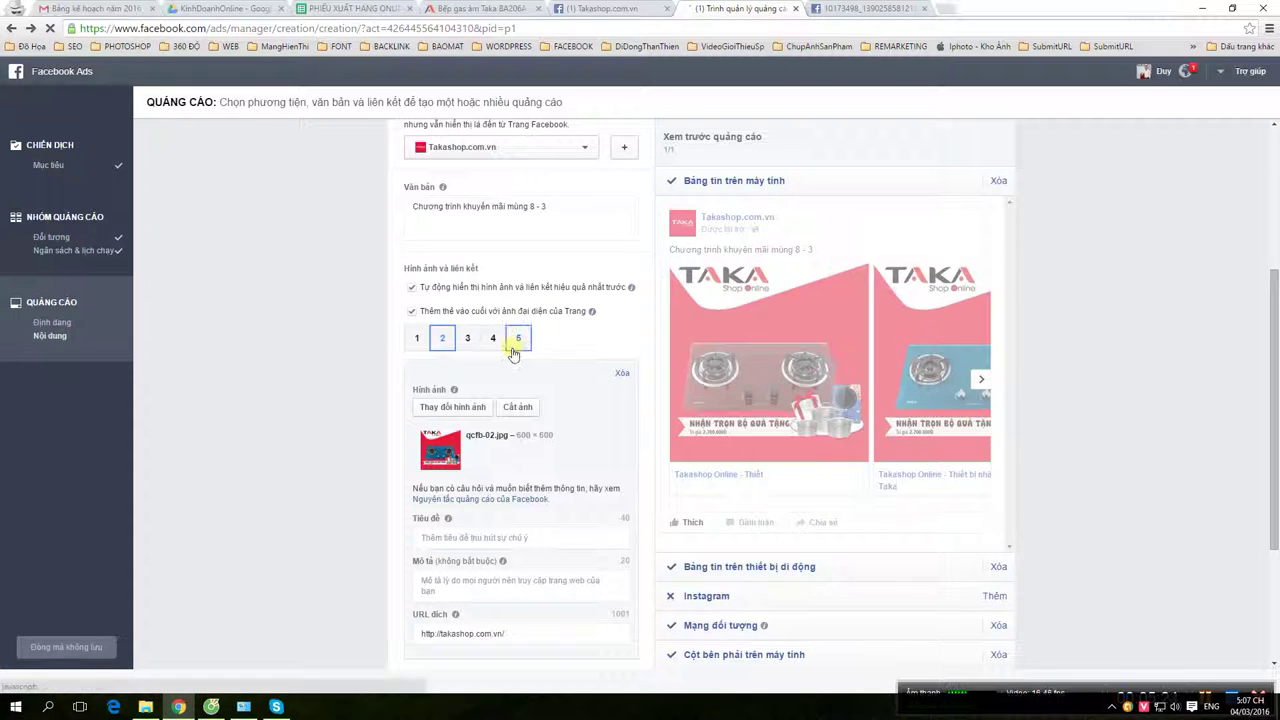
pyautogui.click(520, 339)
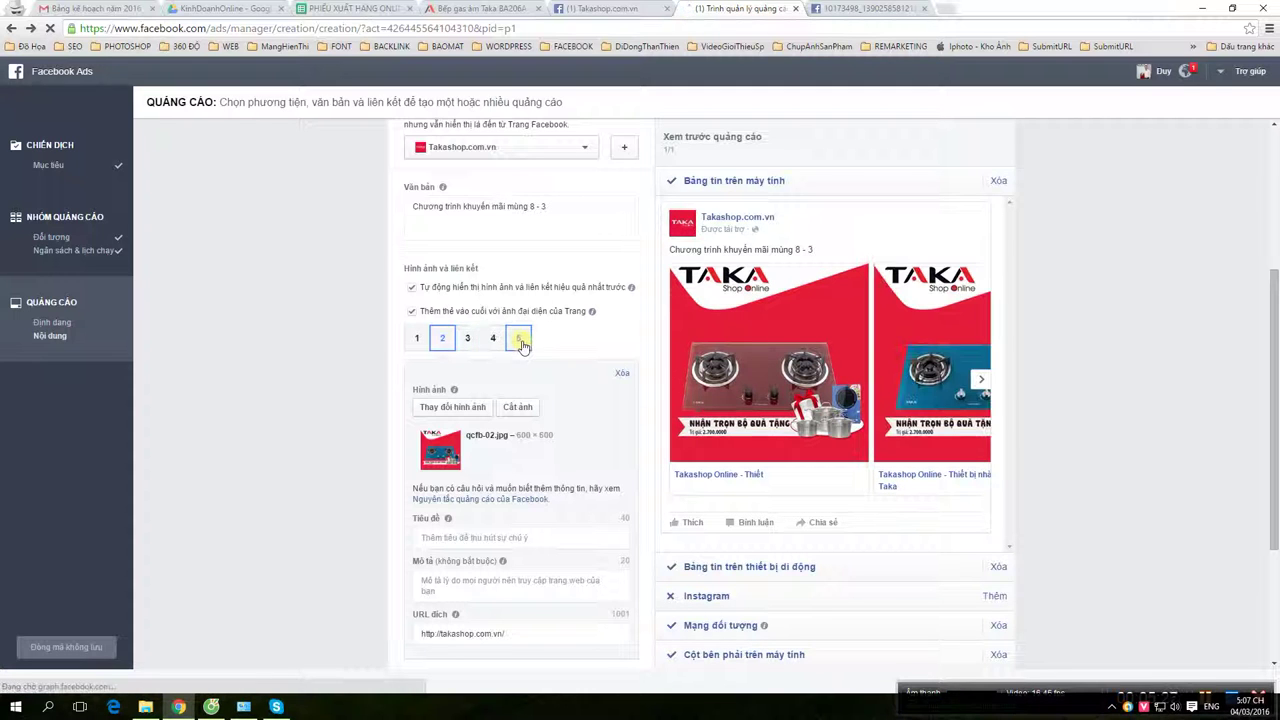
pyautogui.click(519, 339)
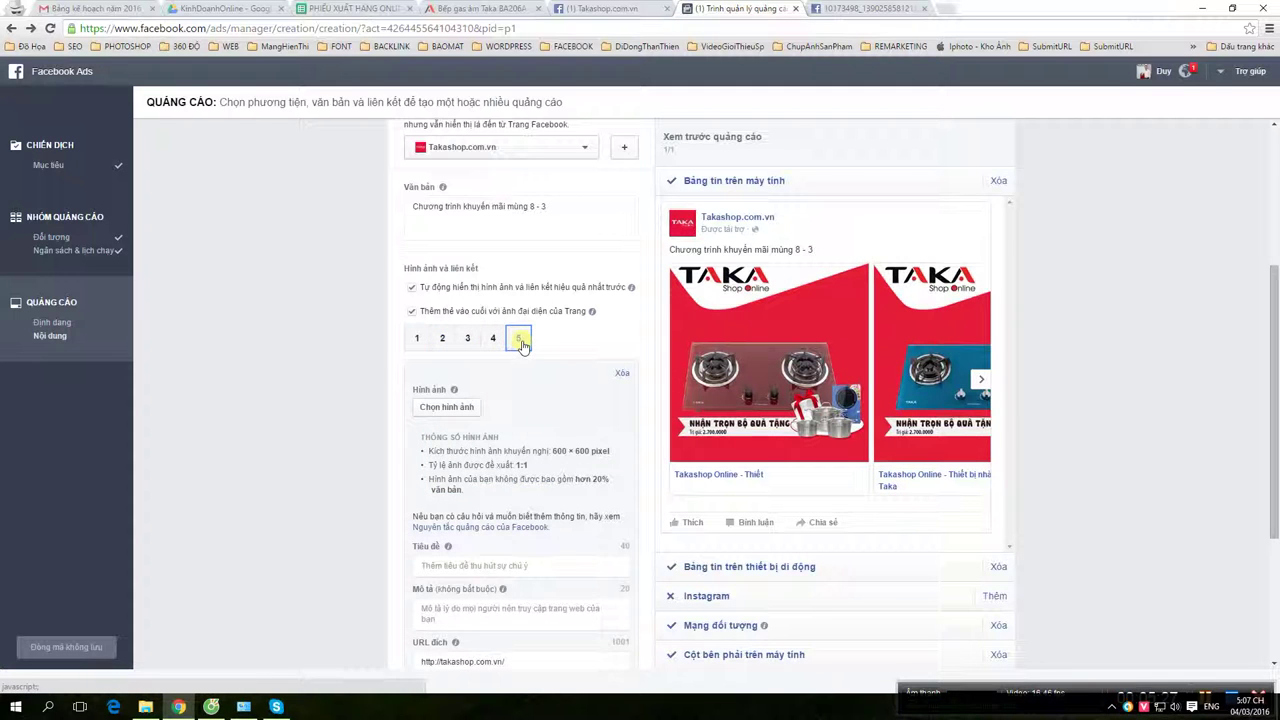
pyautogui.click(621, 373)
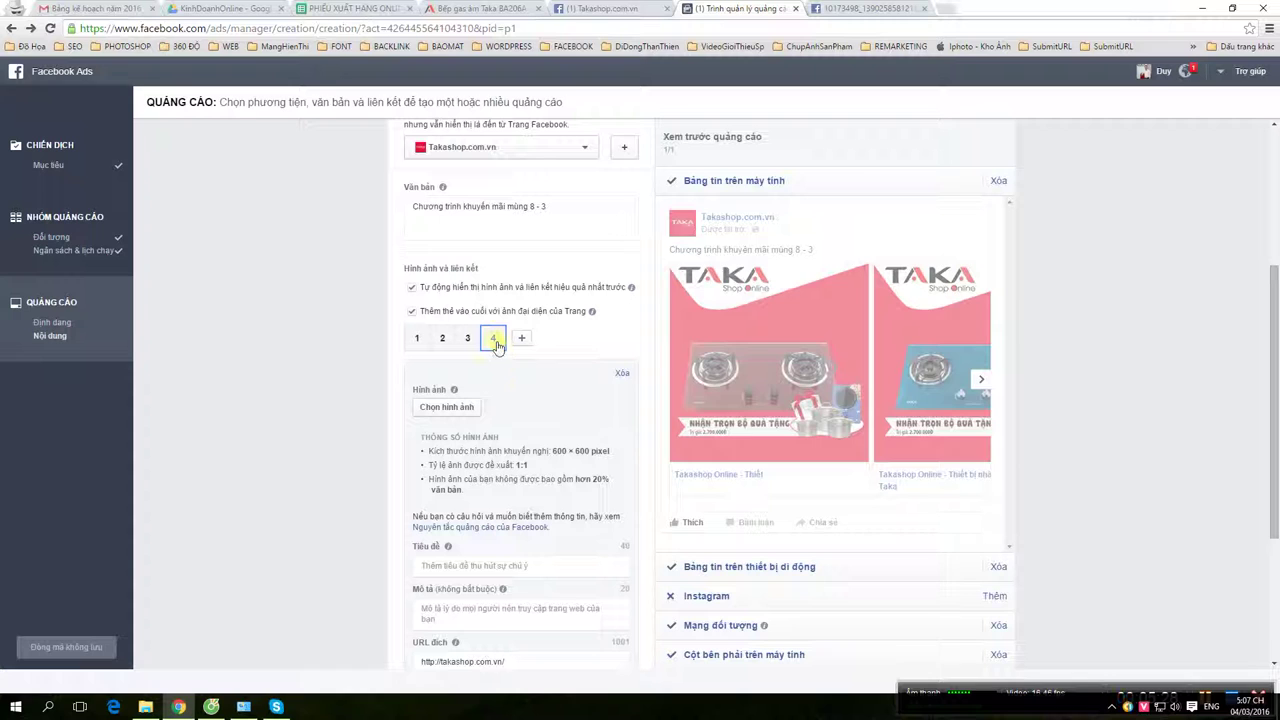
pyautogui.click(621, 373)
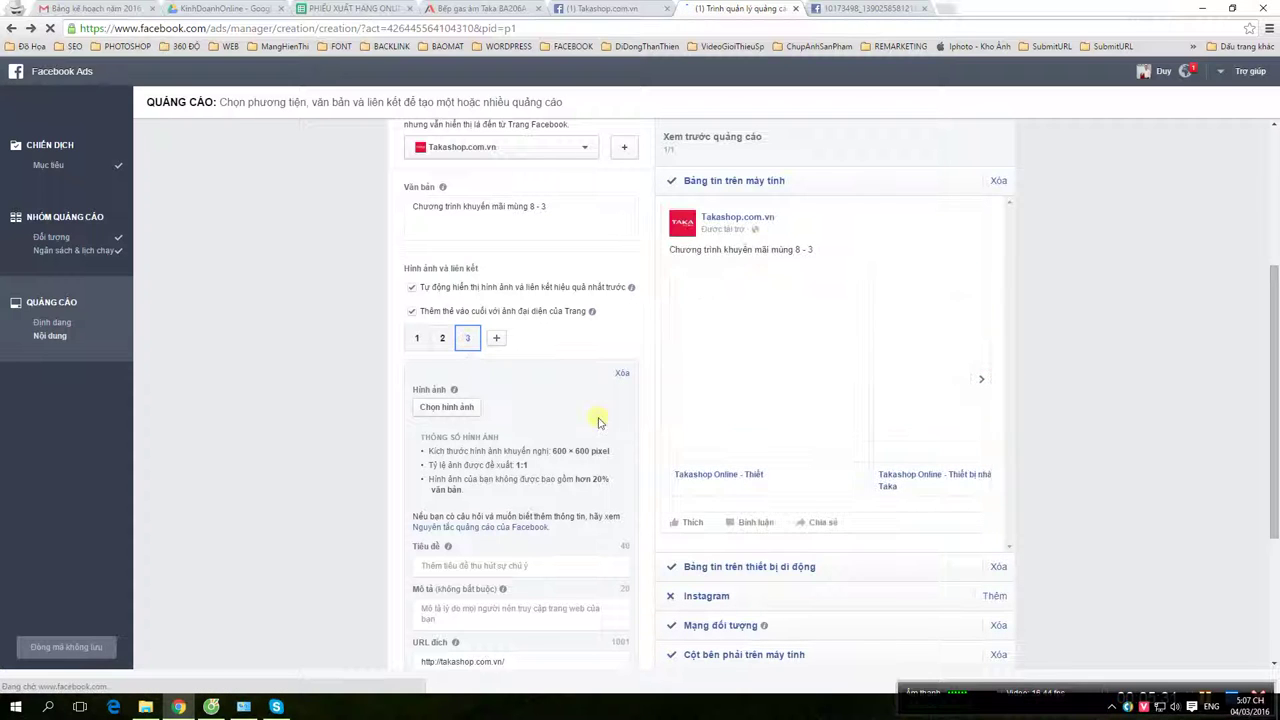
# Set the third carousel card's image to qcfb-03.jpg and page through the carousel preview to the end and back.
pyautogui.click(447, 407)
pyautogui.click(713, 349)
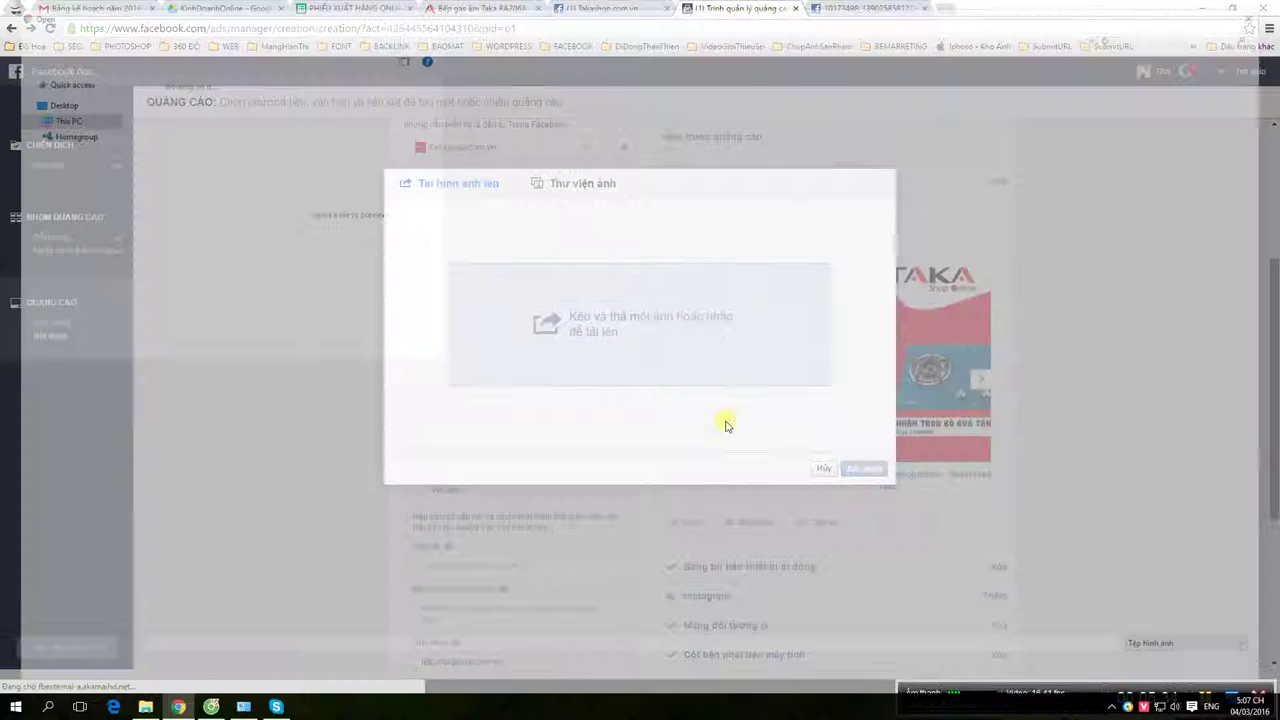
pyautogui.doubleClick(614, 102)
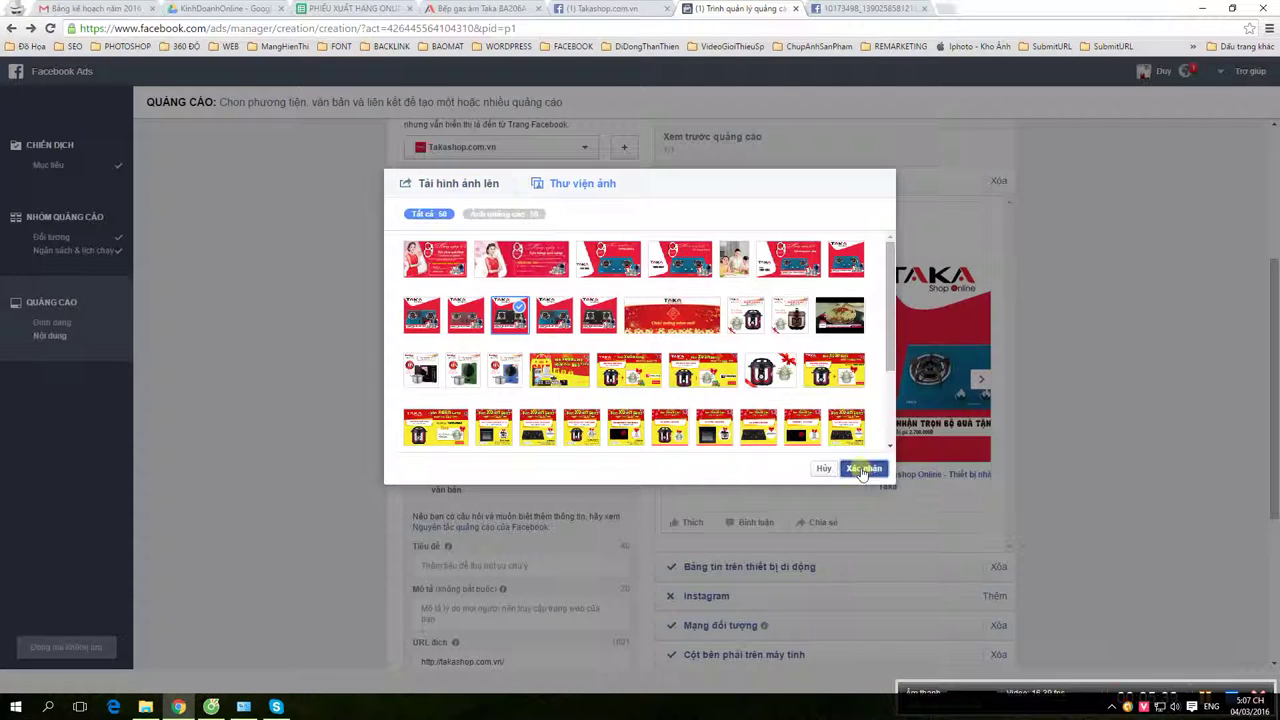
pyautogui.click(862, 469)
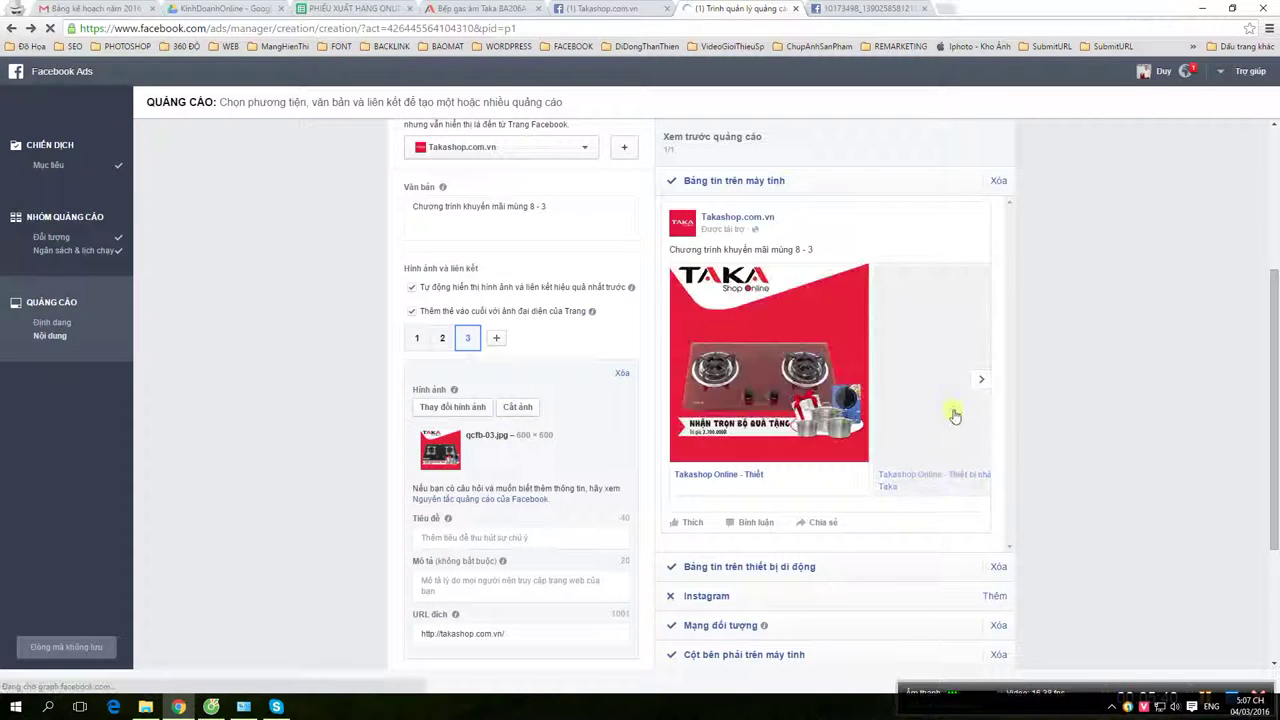
pyautogui.click(981, 379)
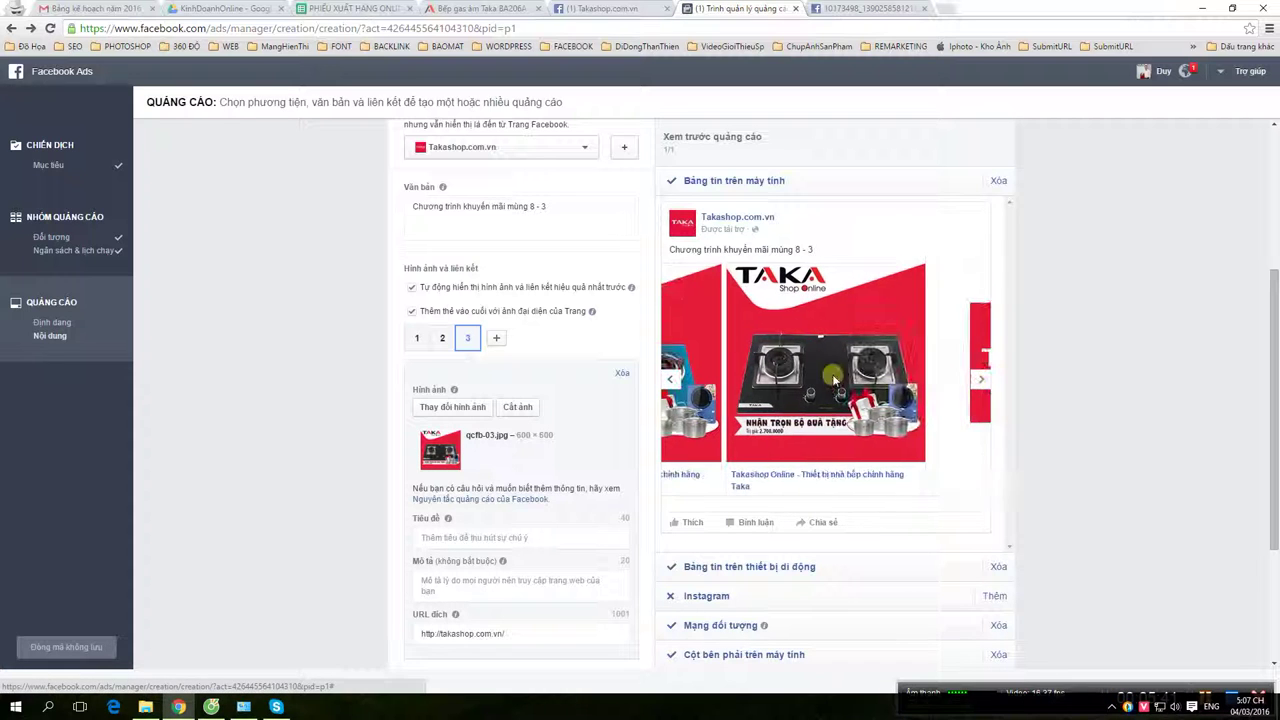
pyautogui.click(981, 379)
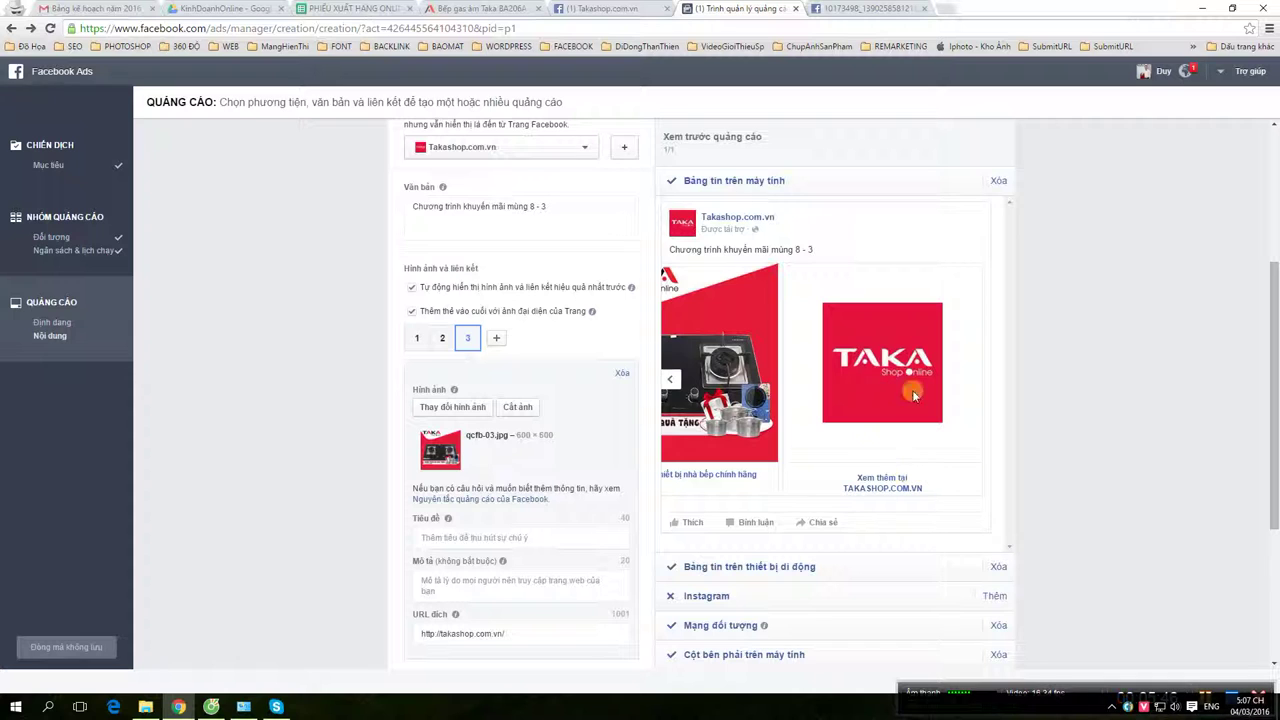
pyautogui.click(674, 381)
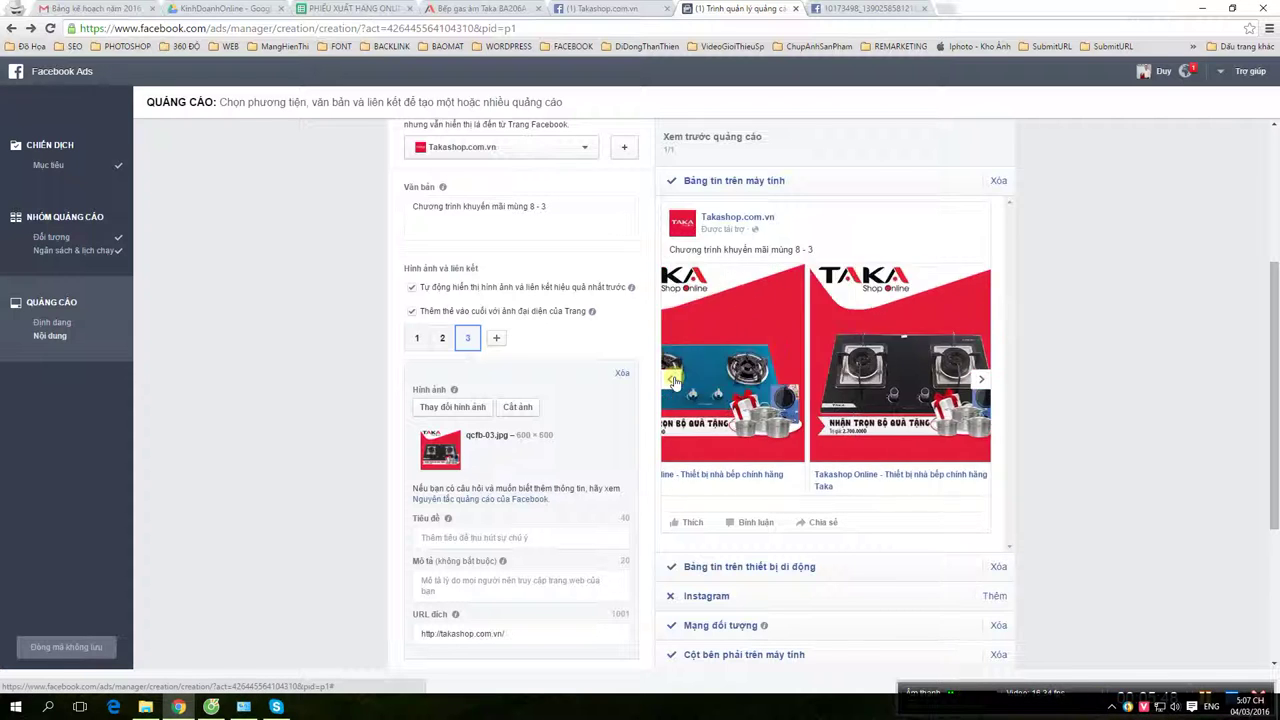
pyautogui.click(674, 381)
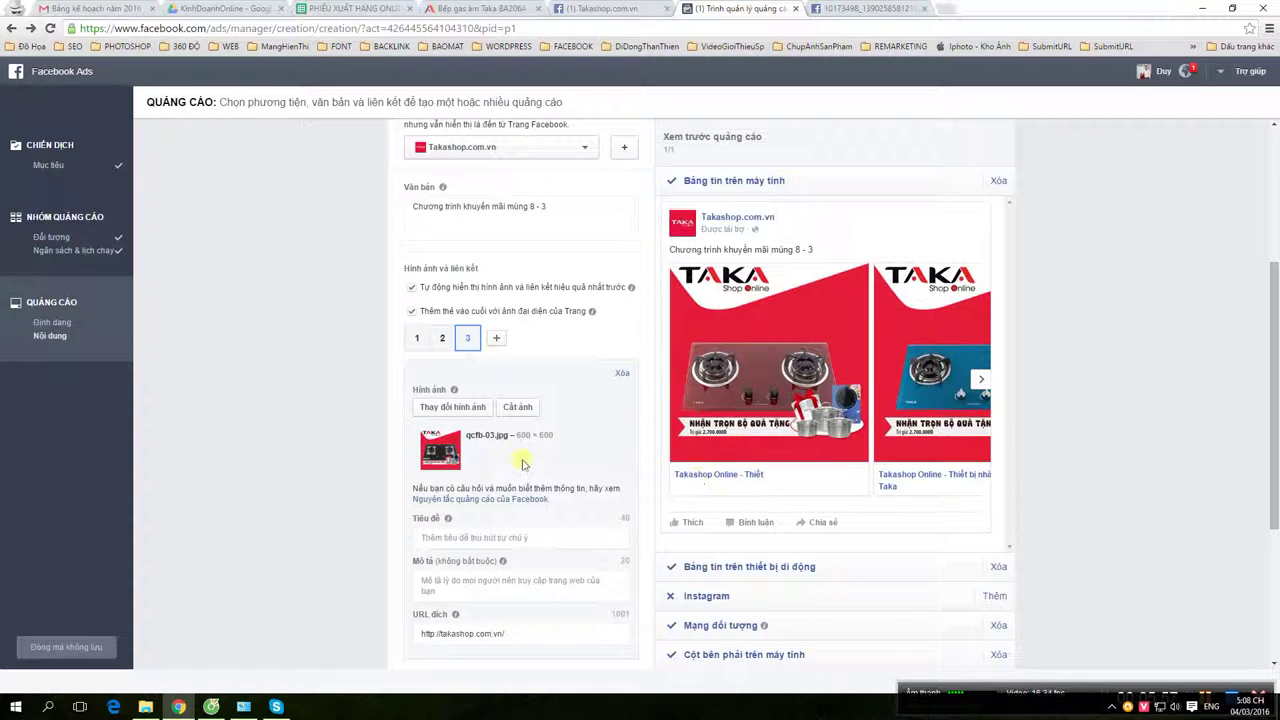
# Replace the first carousel card's headline with "Mua bếp gas taka 105 - tặng bộ quà tặng trị giá 2.700.000đ".
pyautogui.click(417, 337)
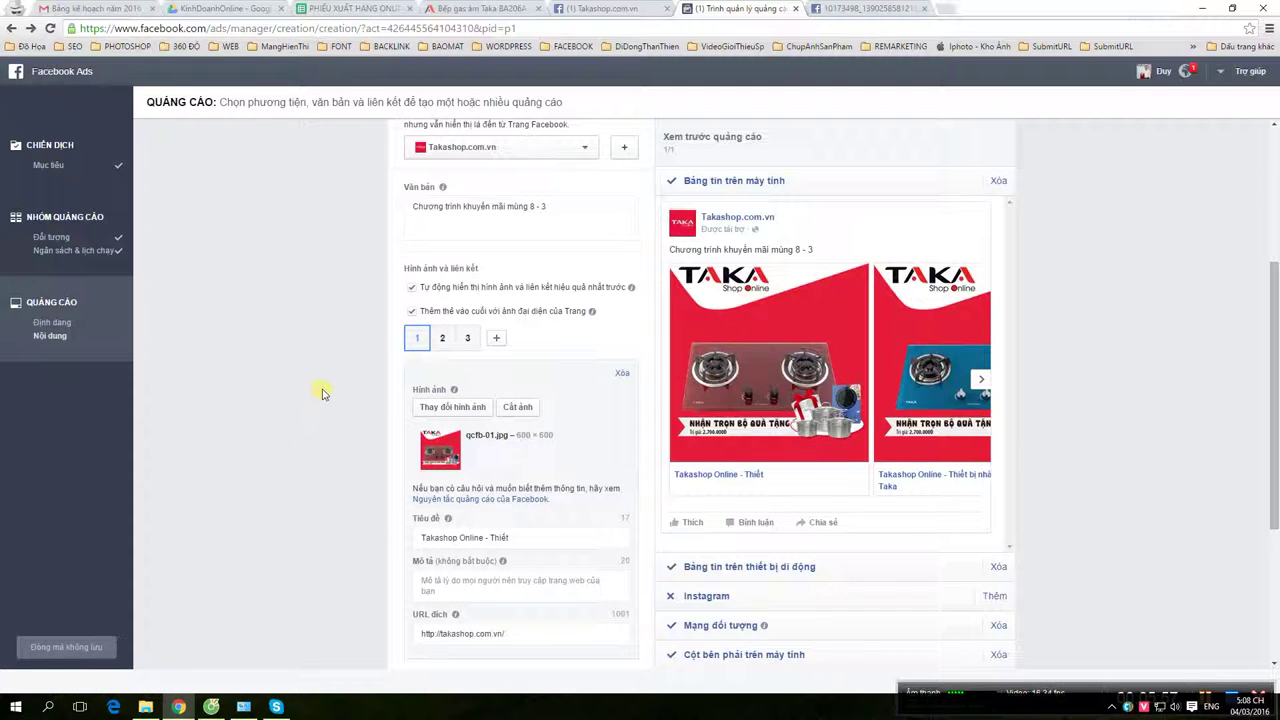
pyautogui.scroll(-2, 366, 457)
pyautogui.moveTo(523, 337); pyautogui.dragTo(317, 338)
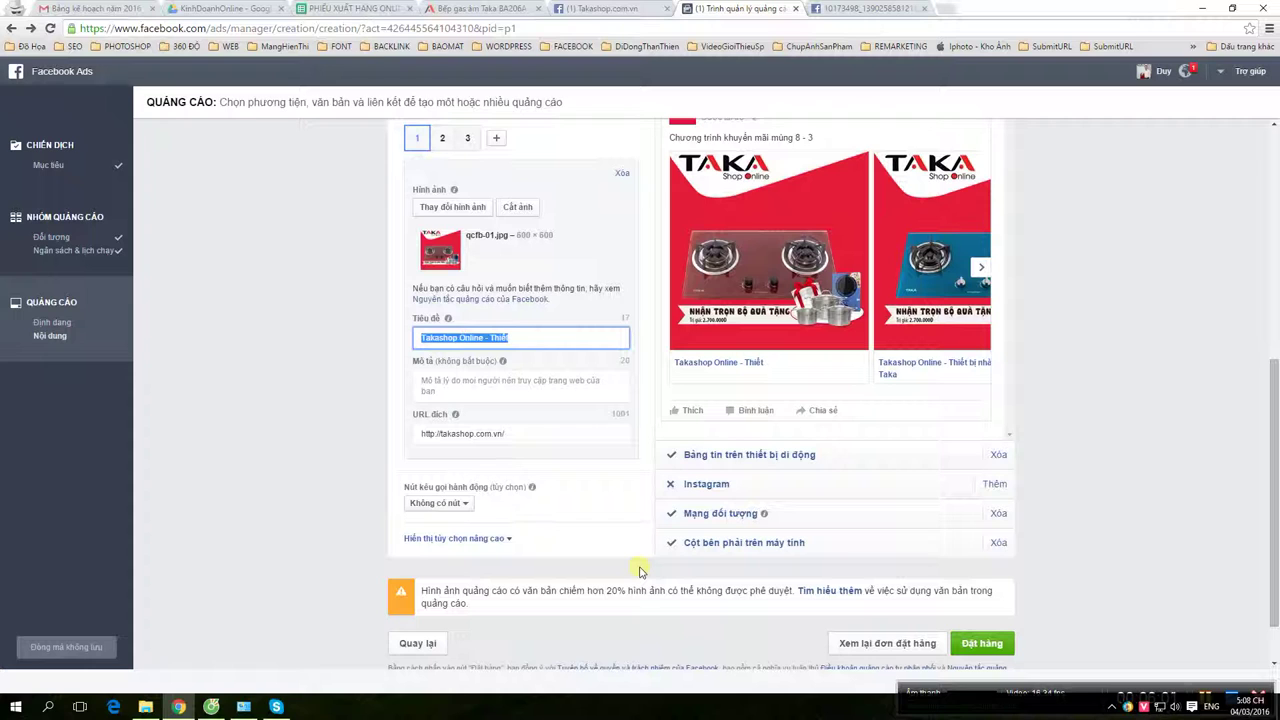
pyautogui.write('Mua bếp gas taka')
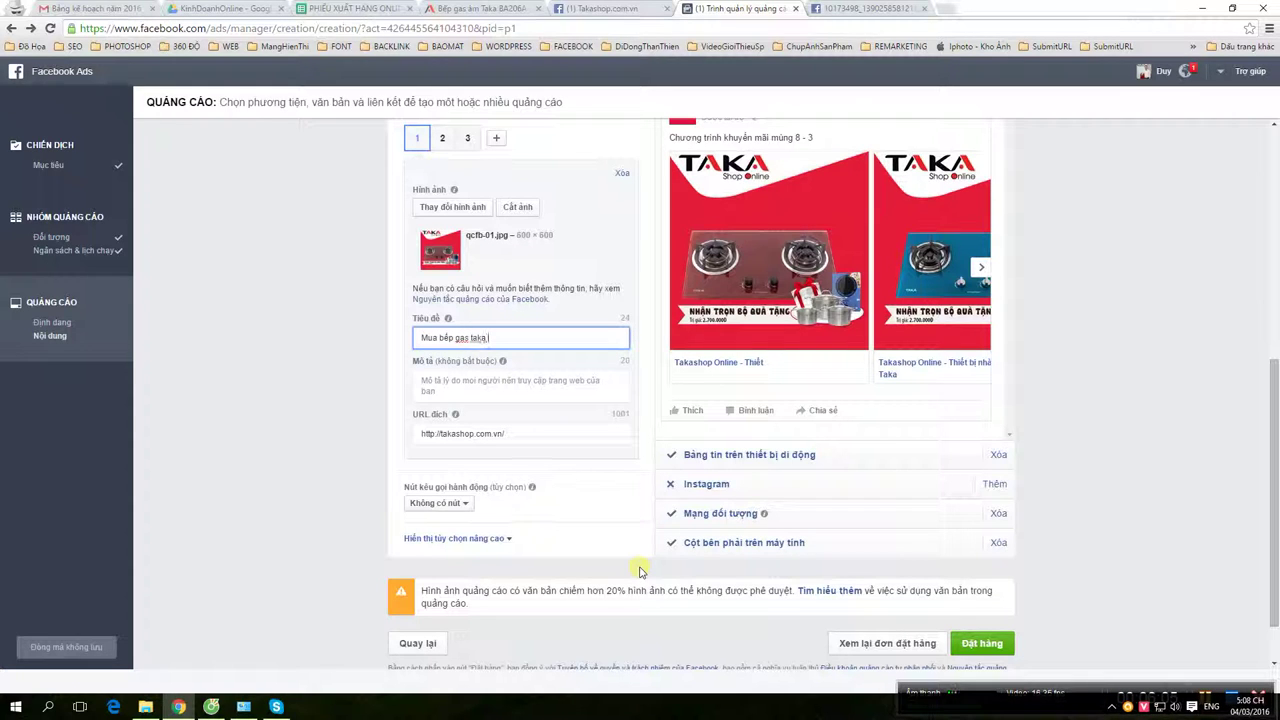
pyautogui.write(' 105')
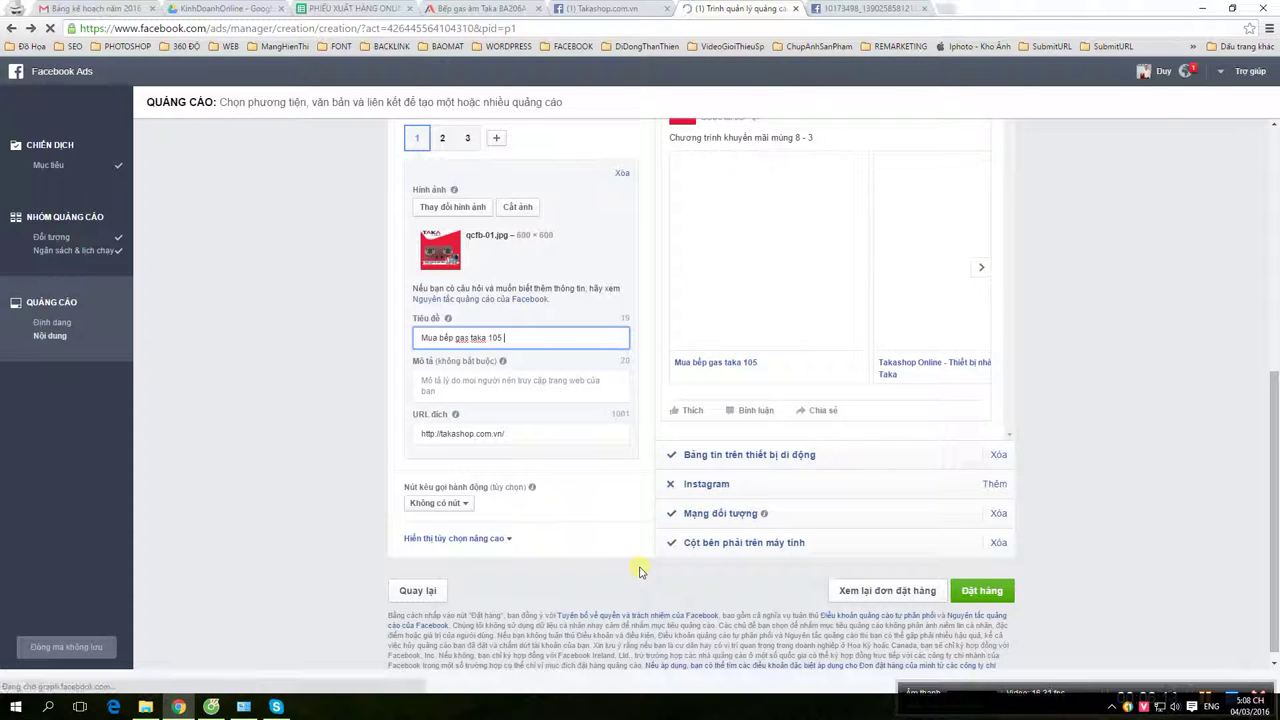
pyautogui.write(' - ')
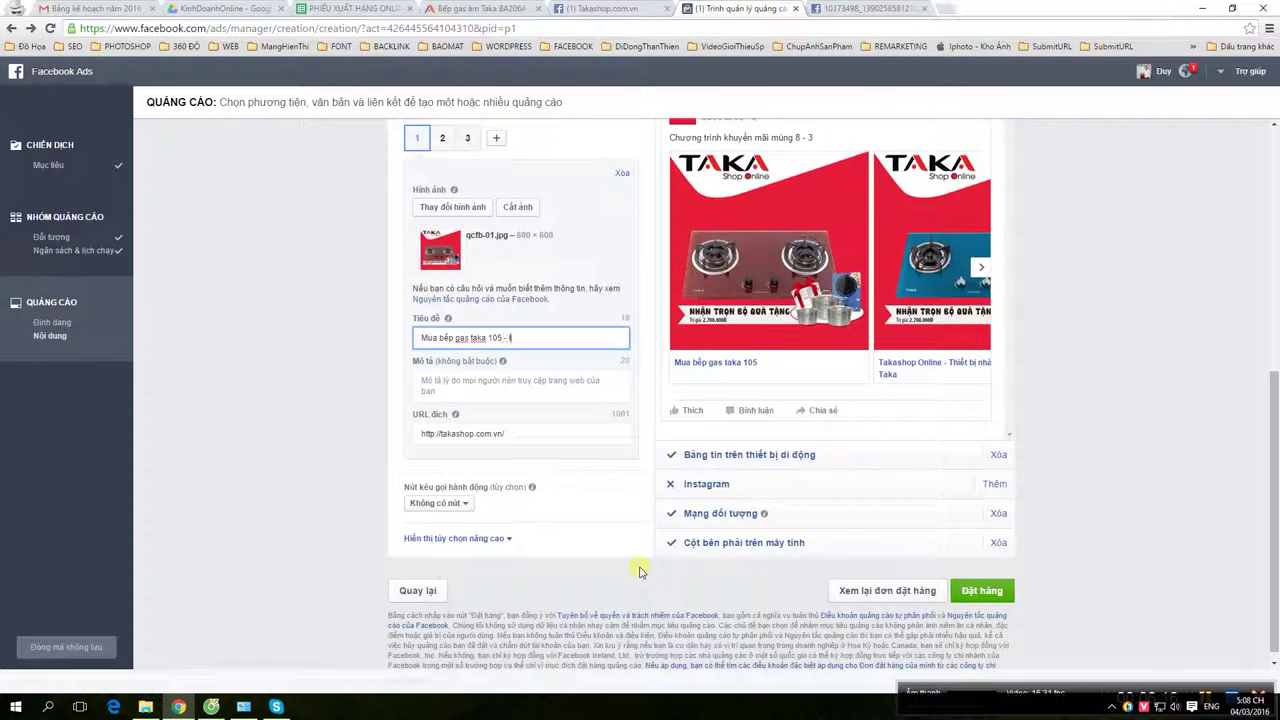
pyautogui.write('tặng b')
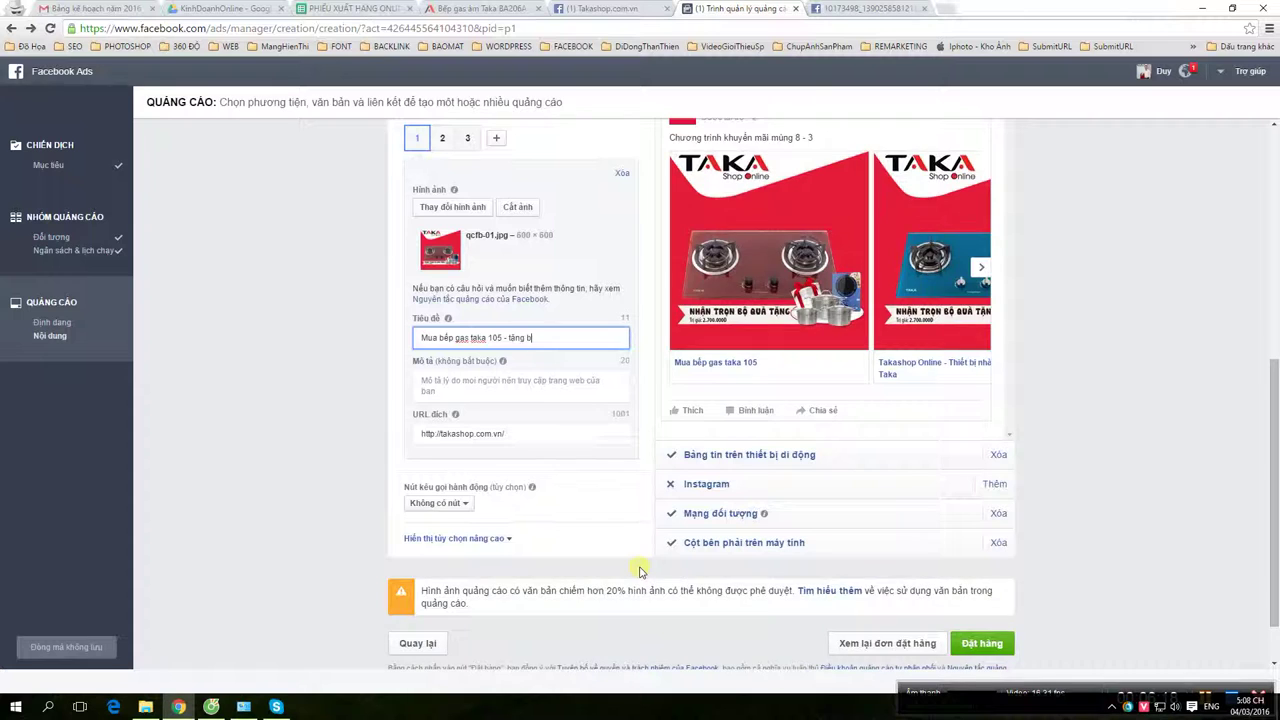
pyautogui.write('ộ')
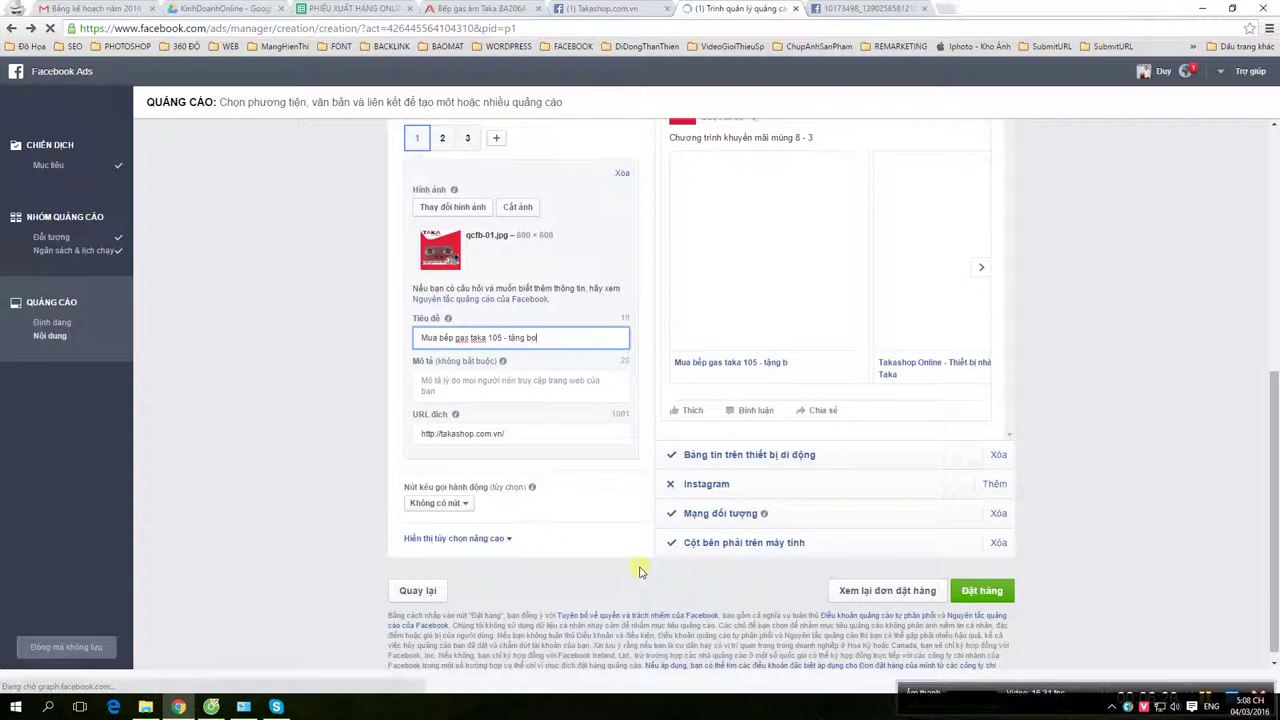
pyautogui.write(' qua')
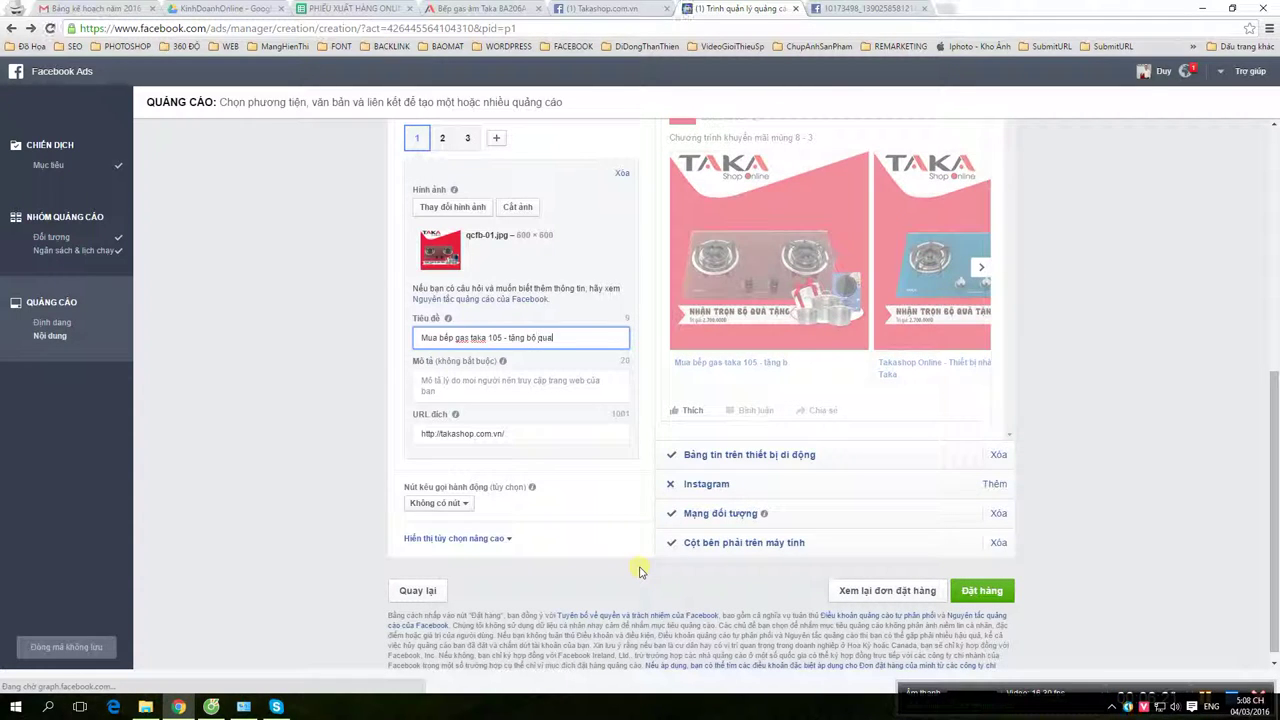
pyautogui.write('f tra')
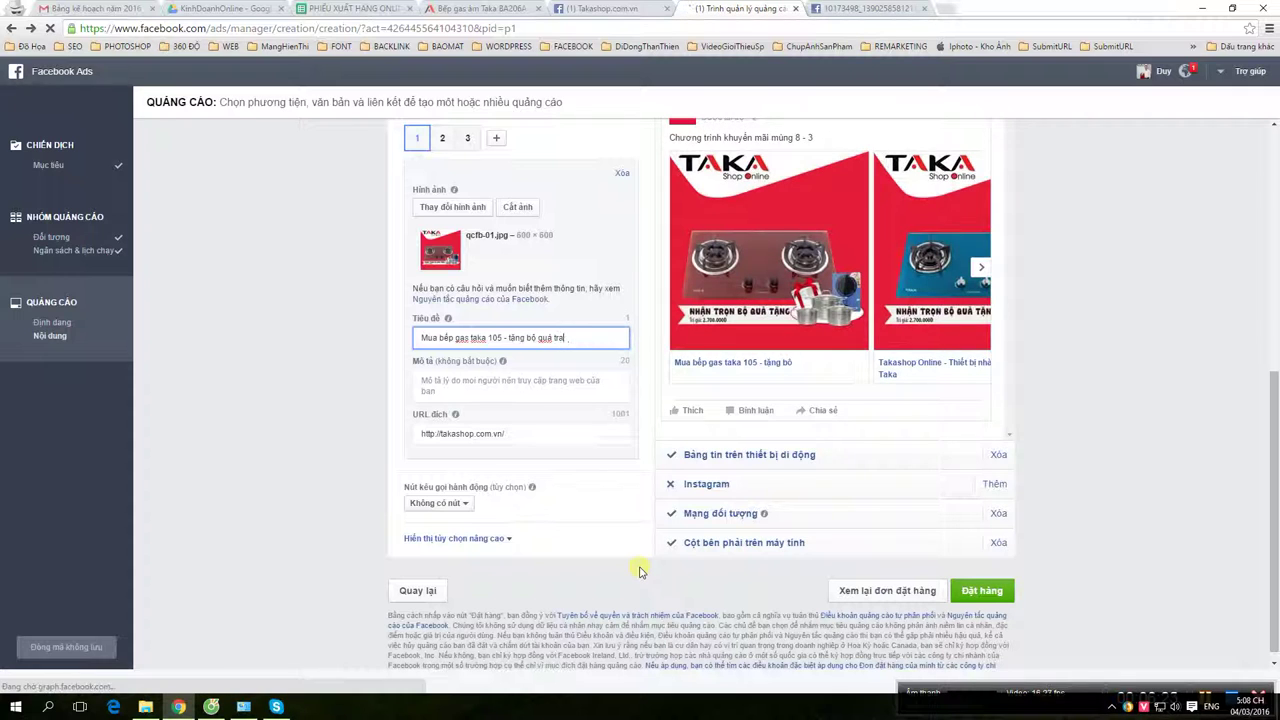
pyautogui.write('ng trị')
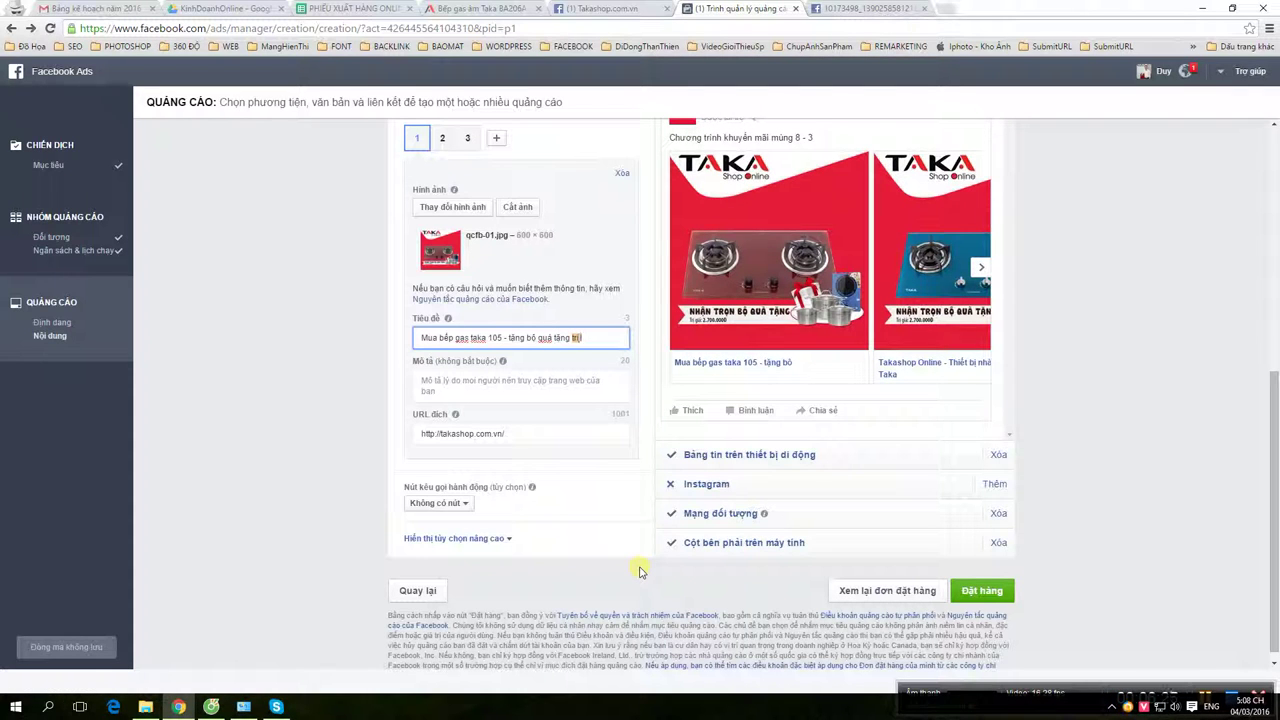
pyautogui.write(' giá 2')
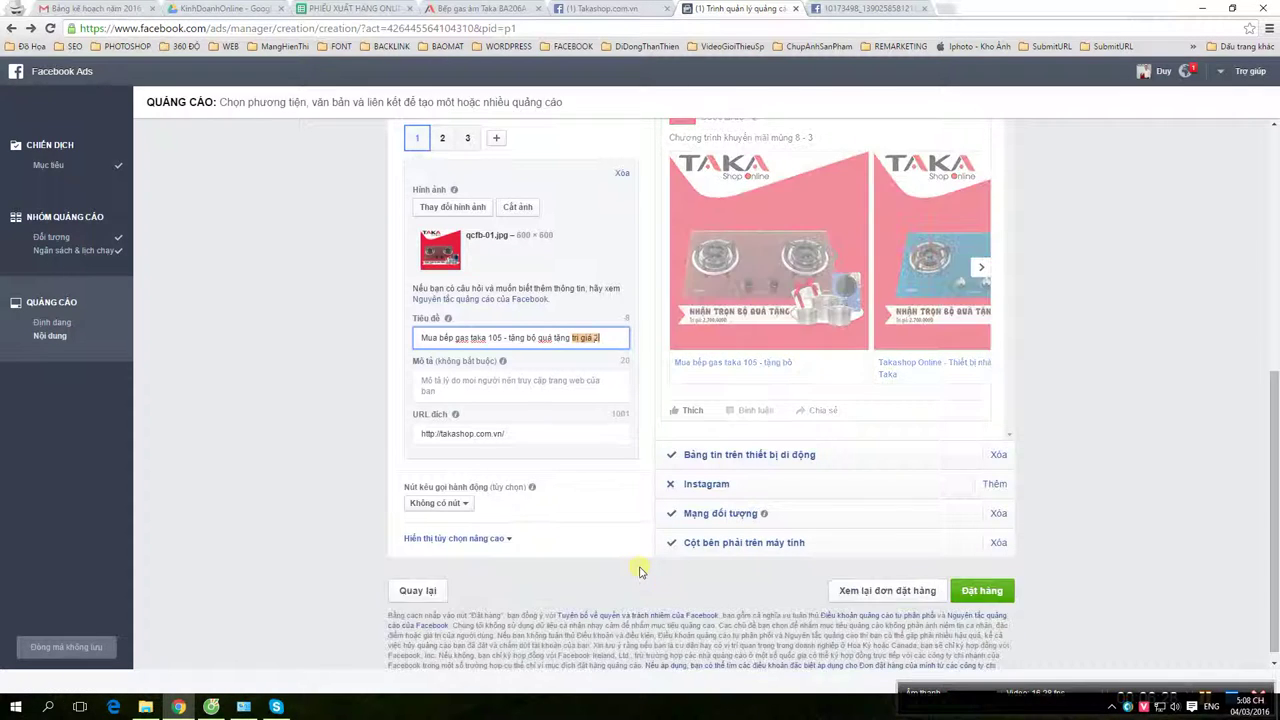
pyautogui.write('700000')
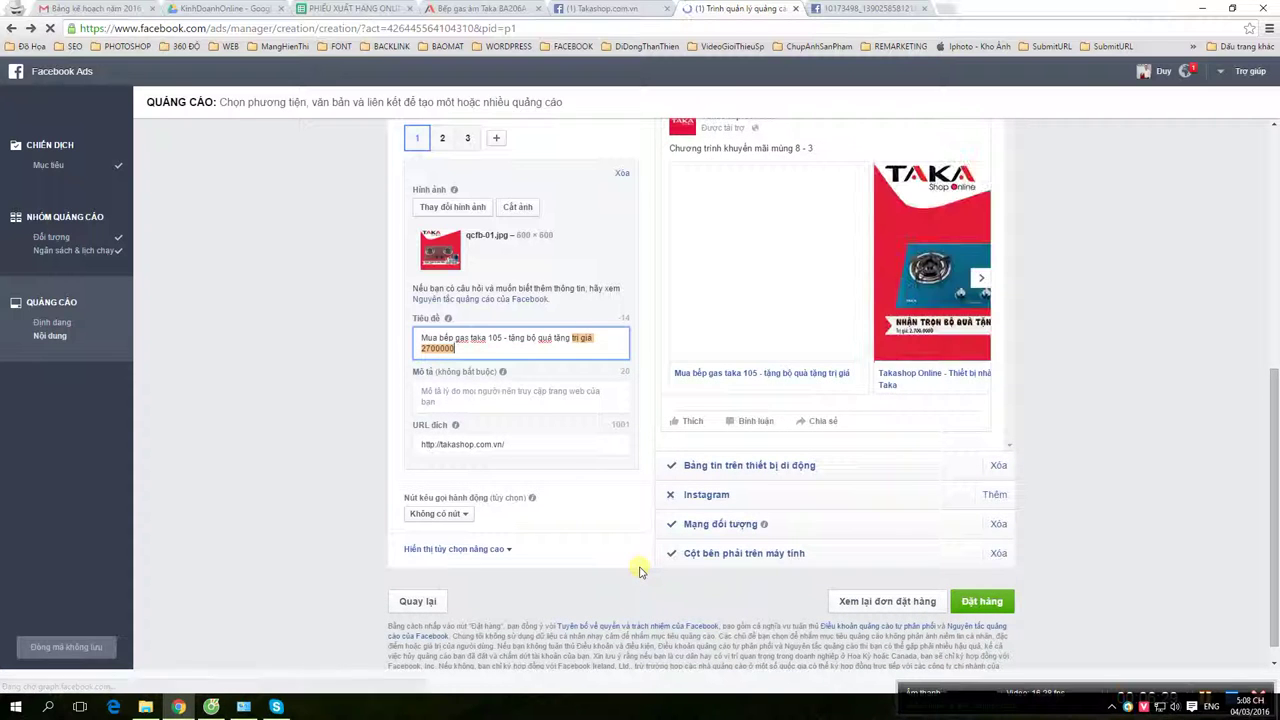
pyautogui.write('đ')
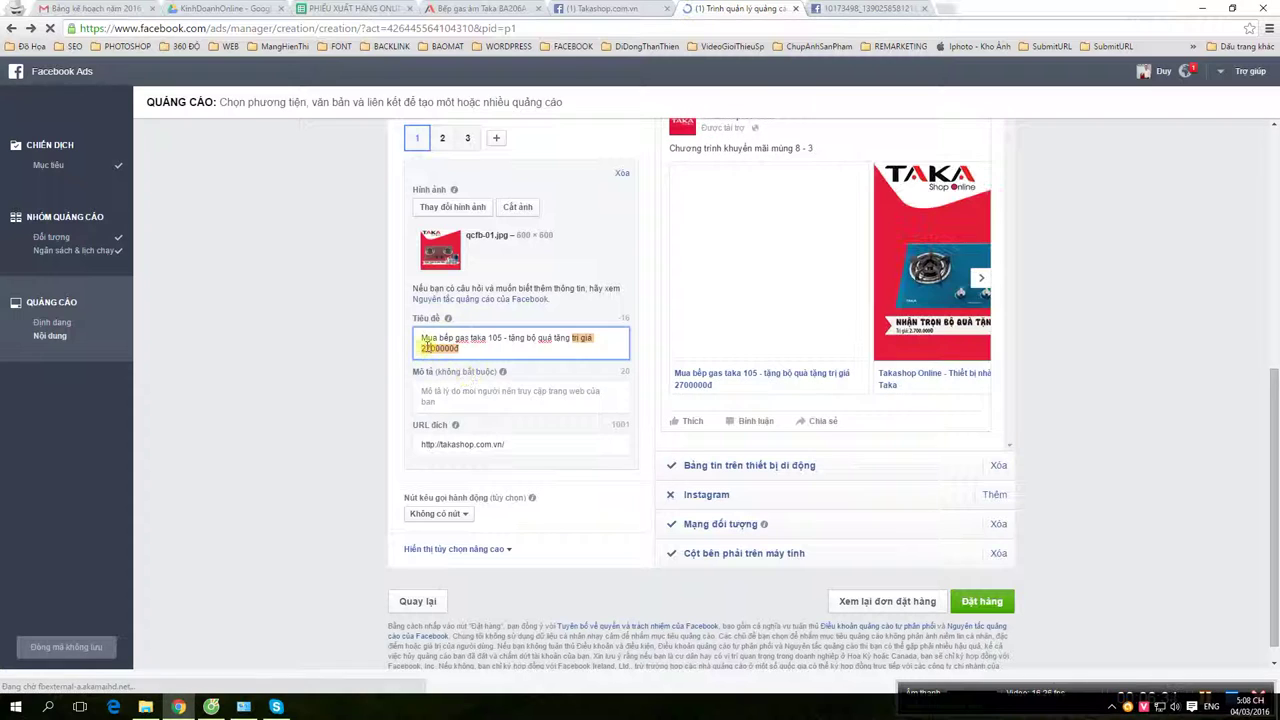
pyautogui.moveTo(517, 378)
pyautogui.write('đ')
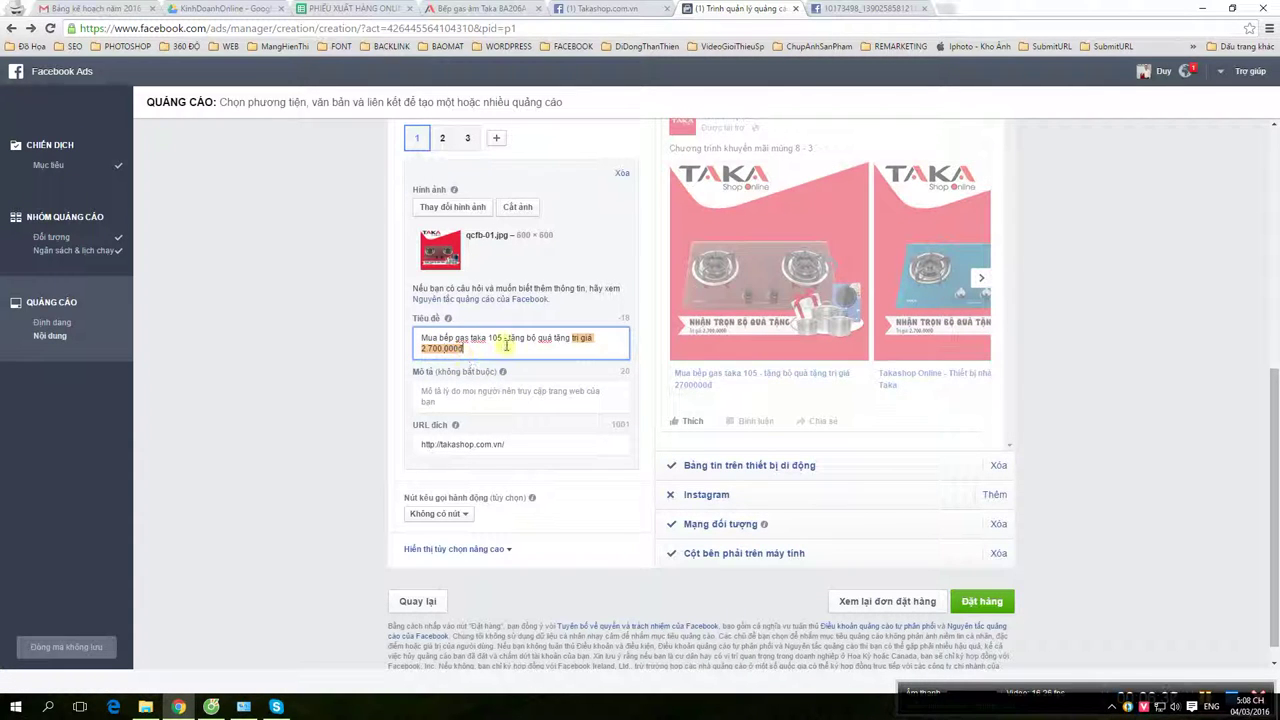
# Open the Taka TK-105C2 gas hob's product page on takashop.com.vn and copy its web address.
pyautogui.moveTo(526, 444); pyautogui.dragTo(422, 448)
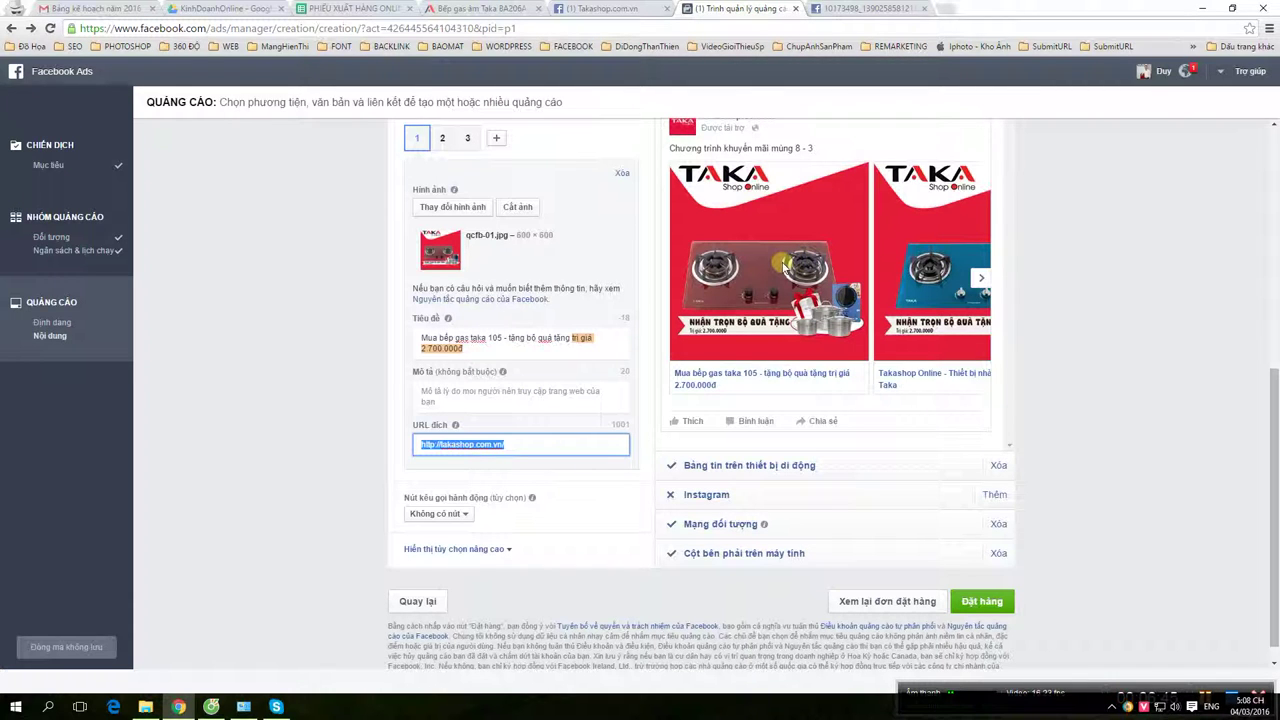
pyautogui.click(488, 9)
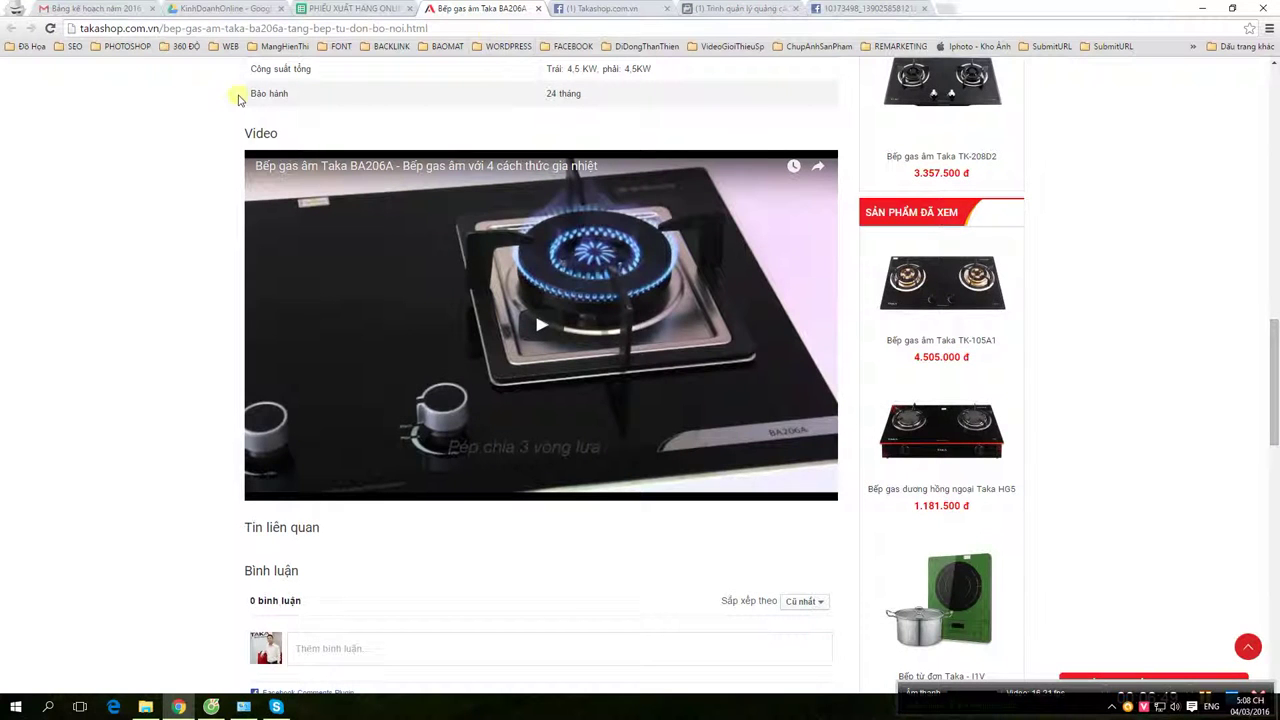
pyautogui.scroll(4, 352, 203)
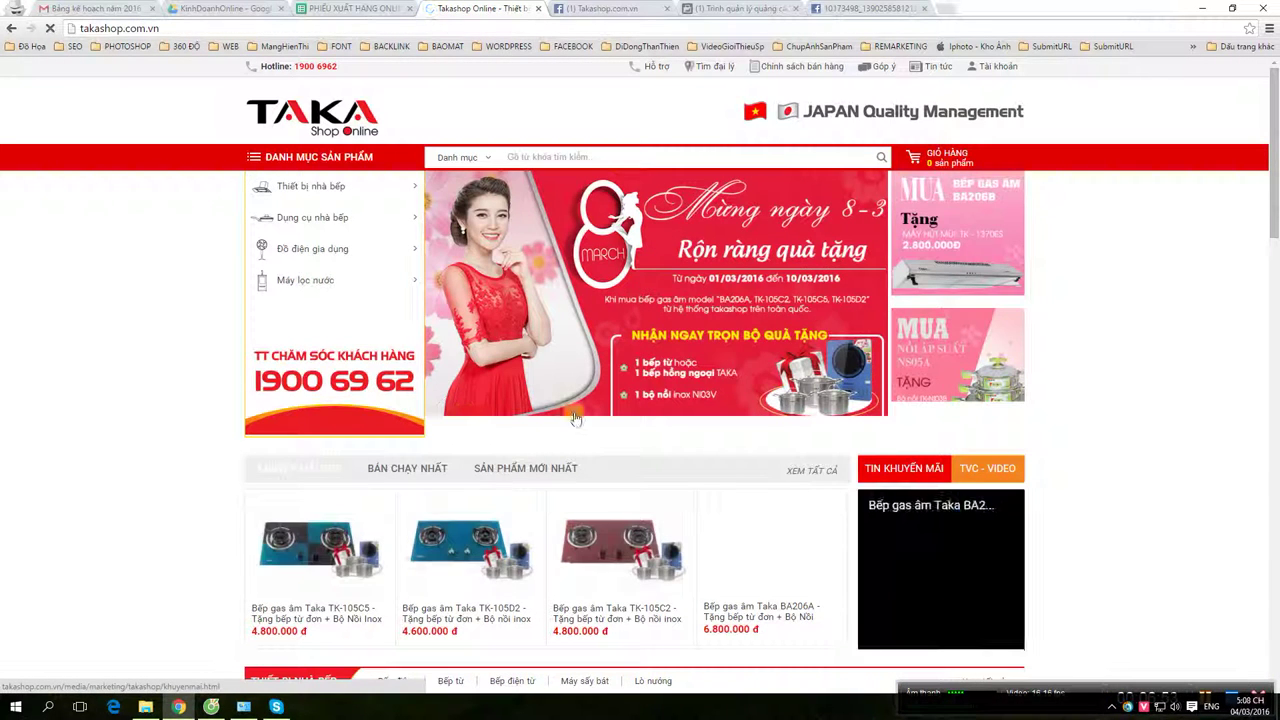
pyautogui.scroll(-2, 475, 440)
pyautogui.scroll(-1, 490, 383)
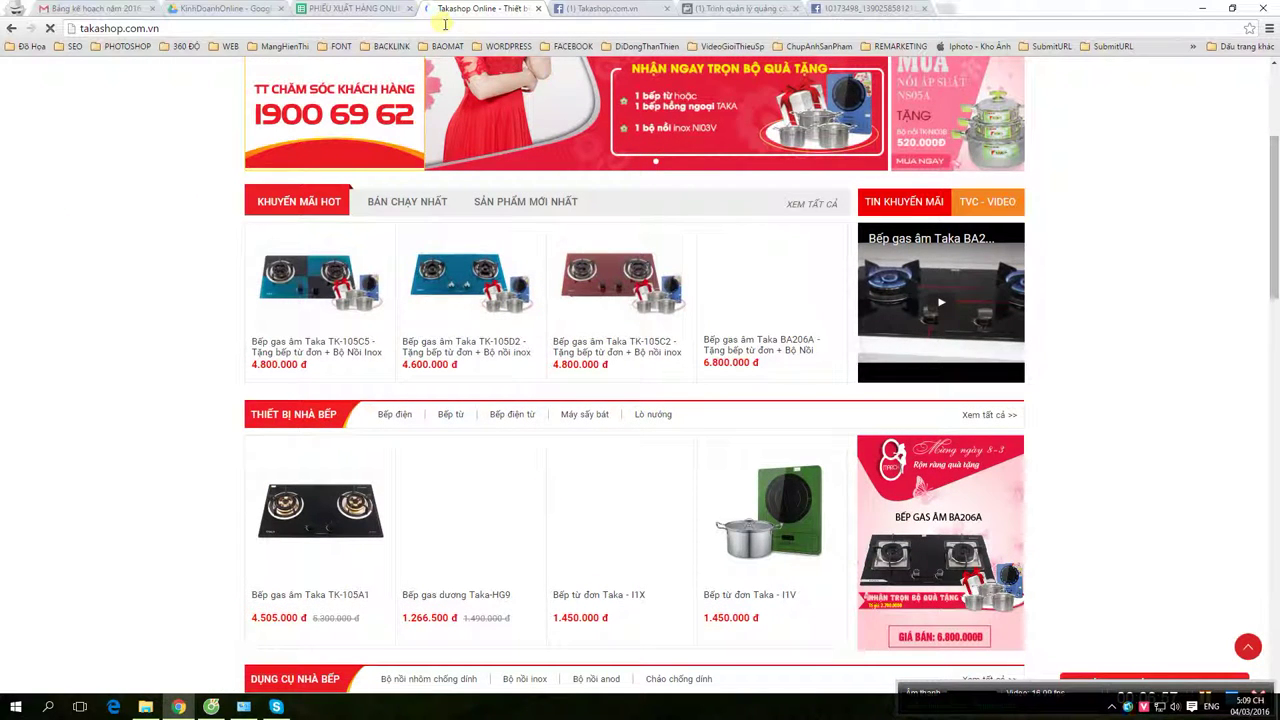
pyautogui.click(483, 30)
pyautogui.hotkey('ctrl', 'c')
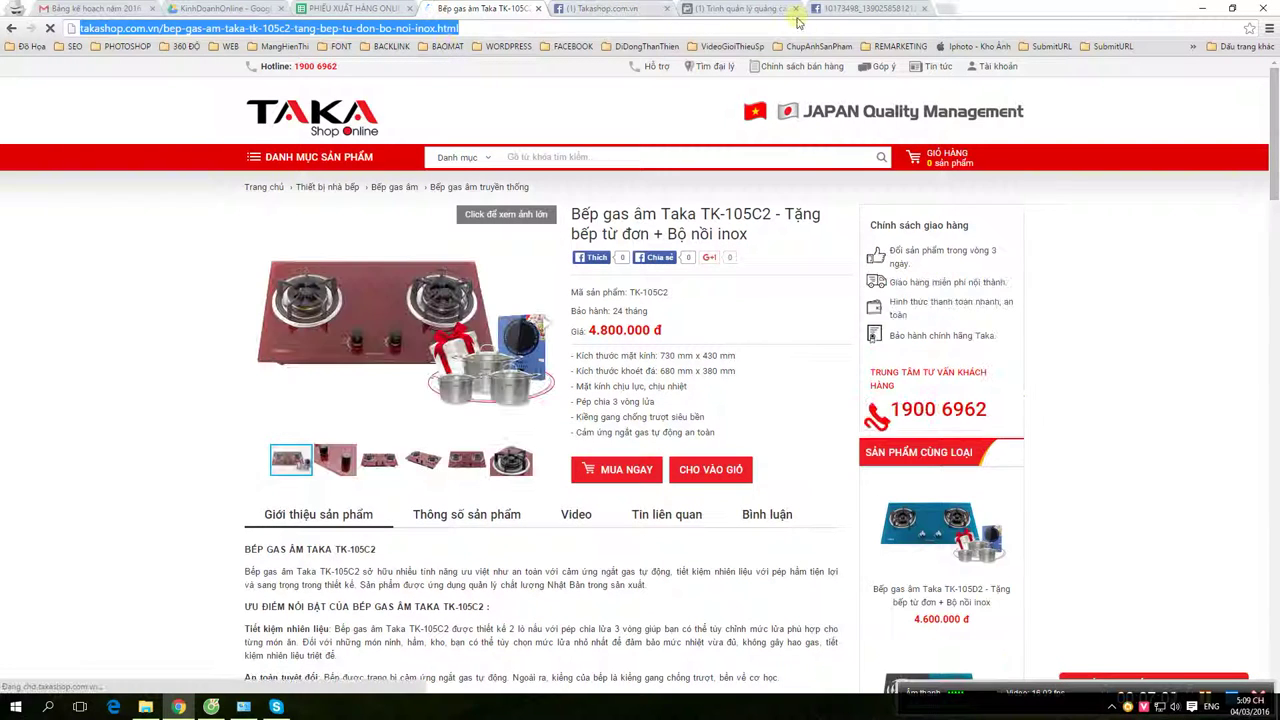
pyautogui.click(738, 10)
pyautogui.tripleClick(520, 447)
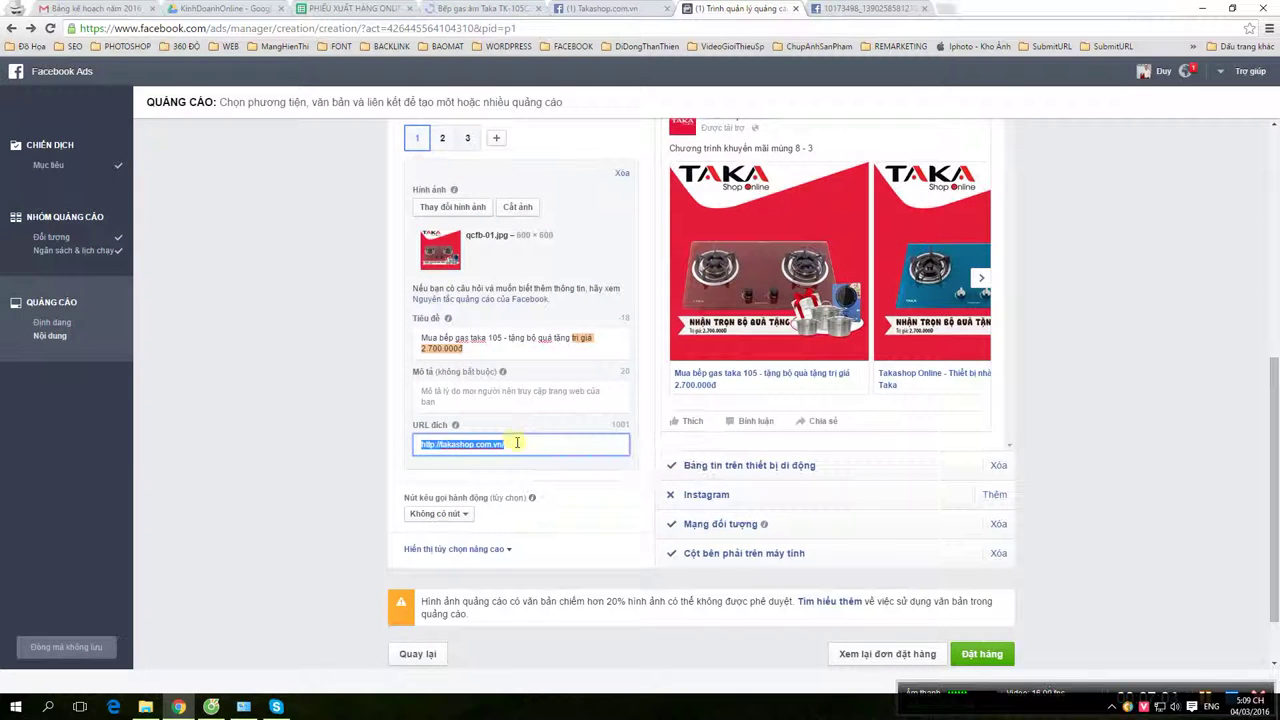
pyautogui.hotkey('ctrl', 'v')
# Set the ad's call-to-action button to "Mua ngay".
pyautogui.scroll(-1, 366, 510)
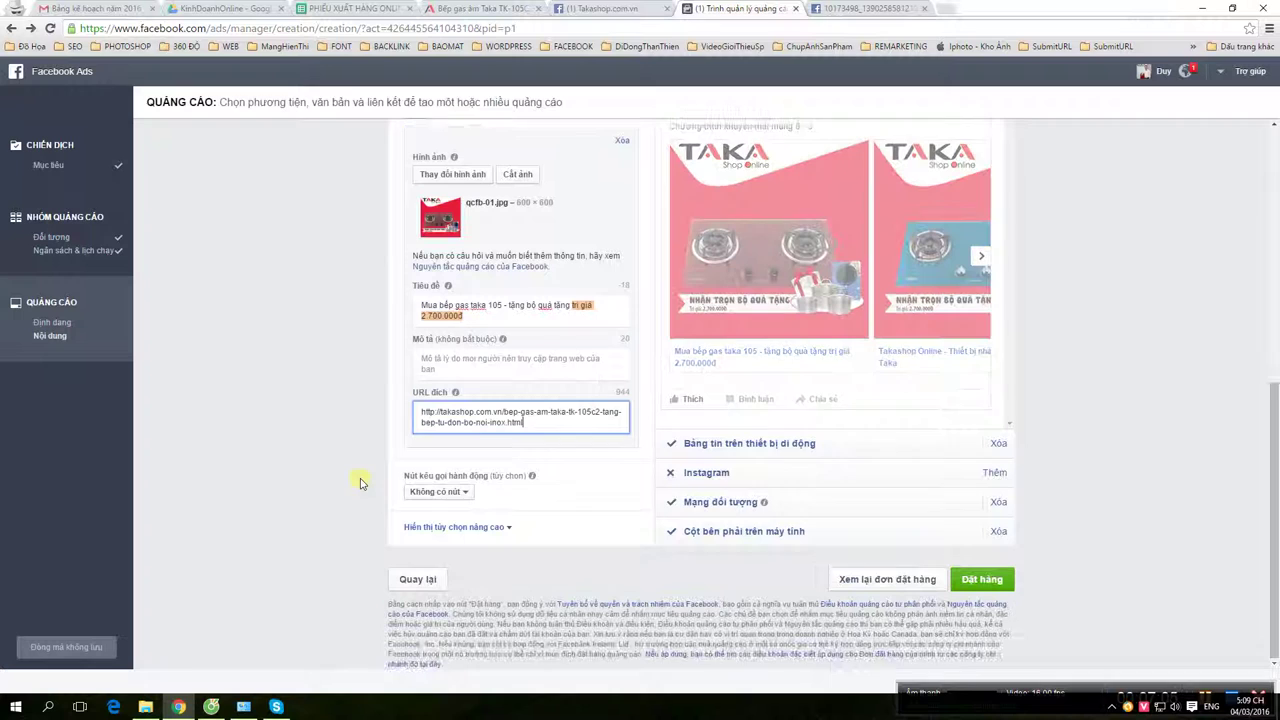
pyautogui.click(449, 494)
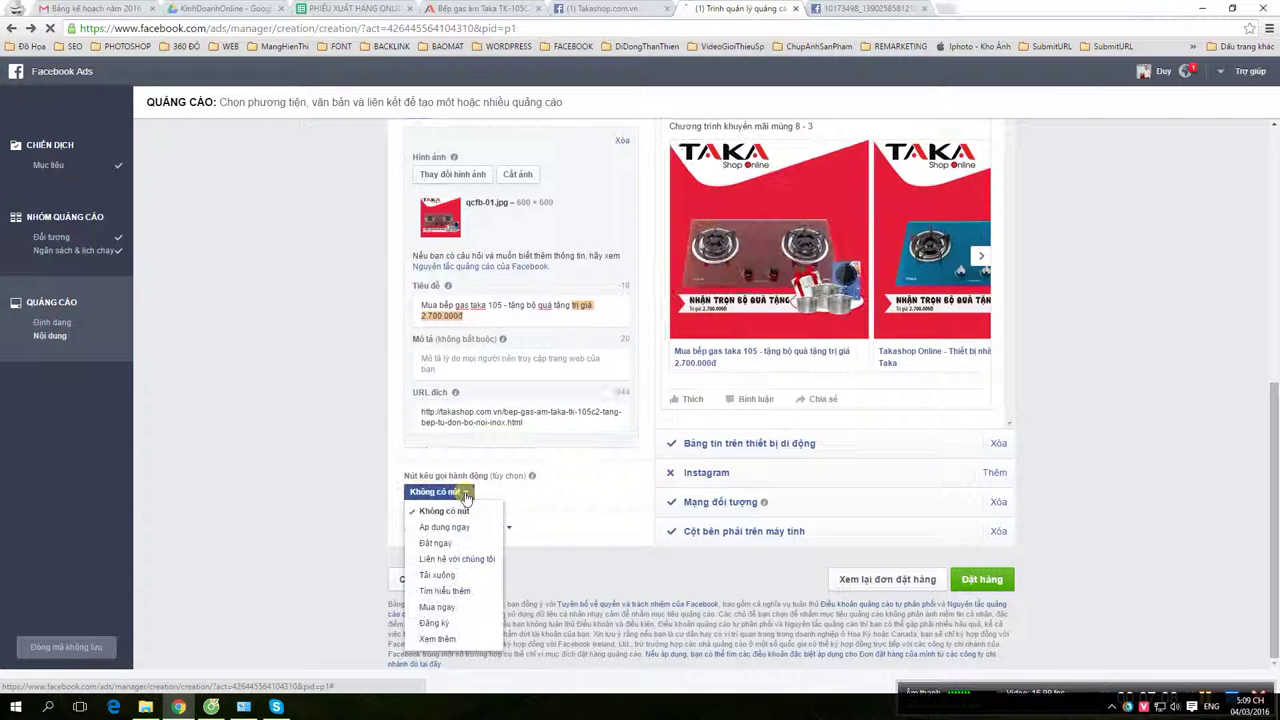
pyautogui.click(461, 608)
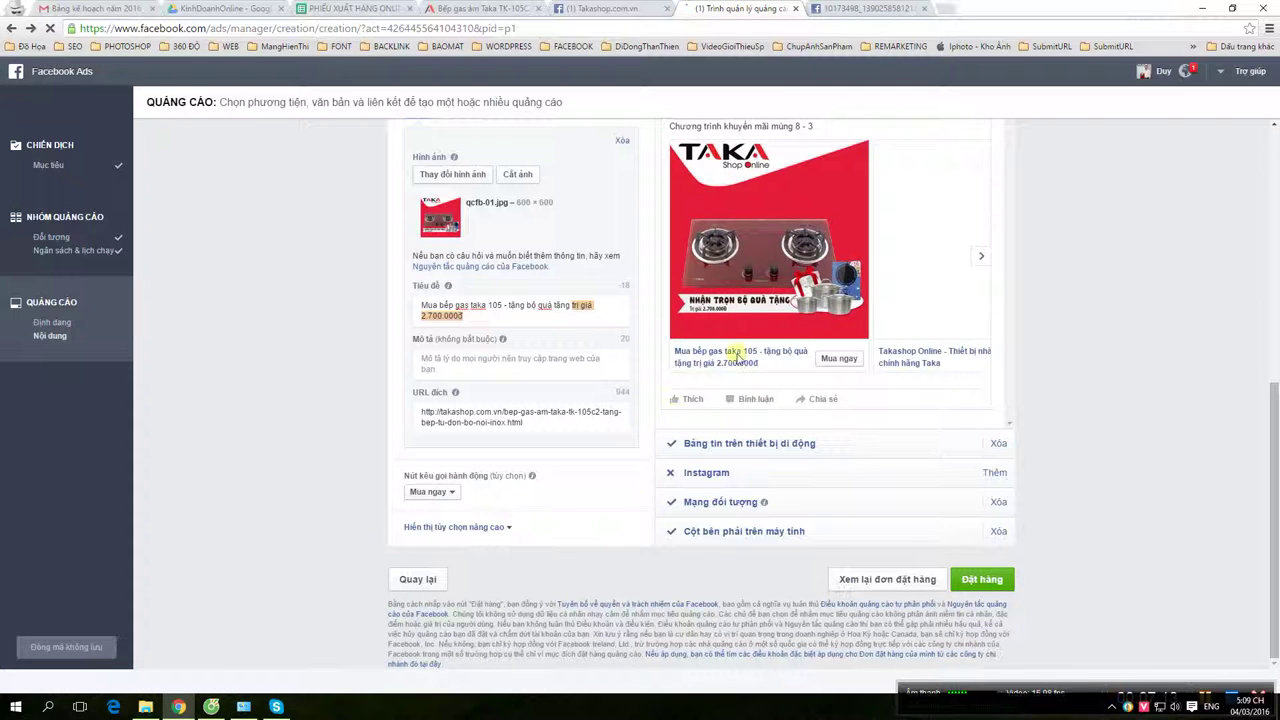
# Review the first card's destination URL, the next card in the carousel preview, and the second and third cards' settings.
pyautogui.moveTo(521, 422); pyautogui.dragTo(414, 411)
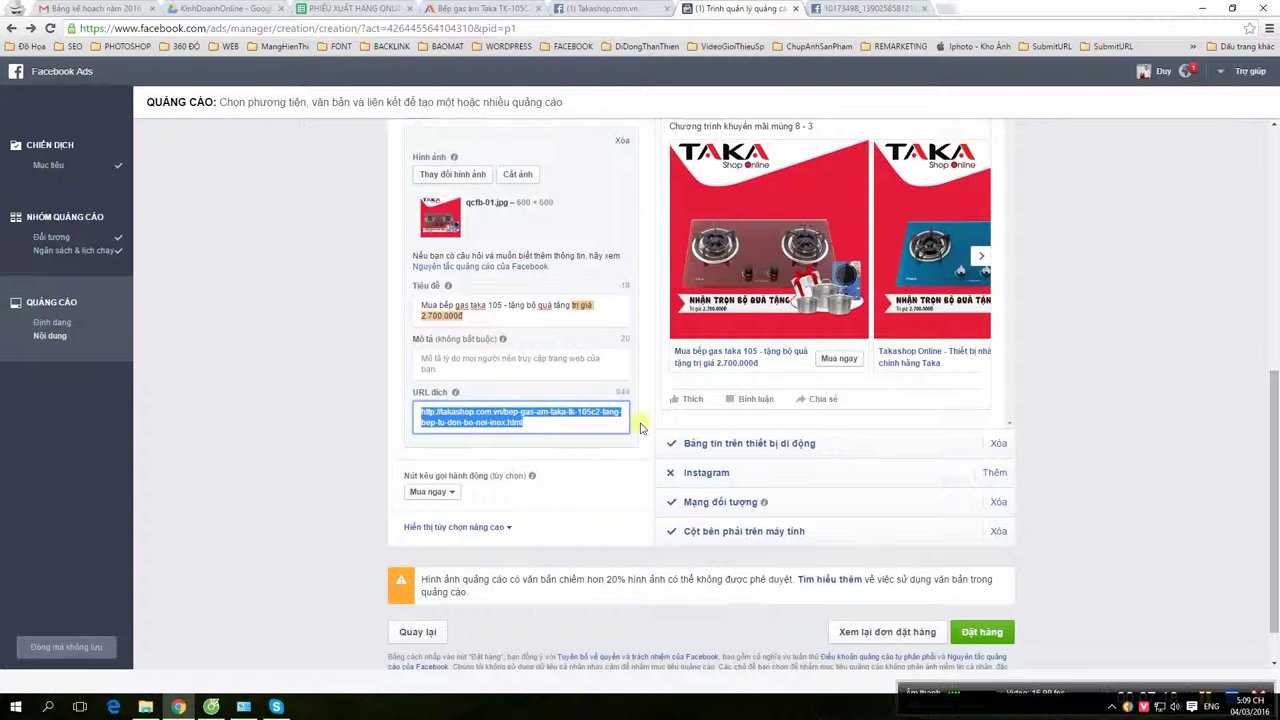
pyautogui.scroll(2, 630, 367)
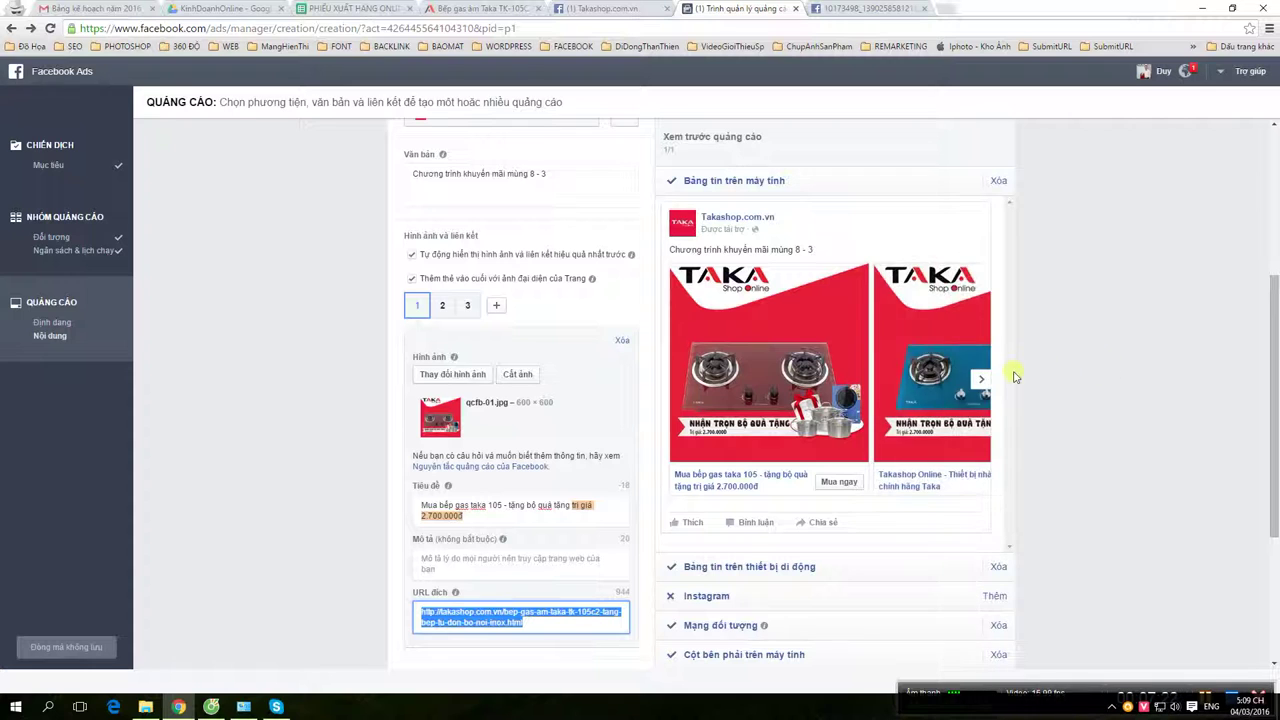
pyautogui.click(981, 379)
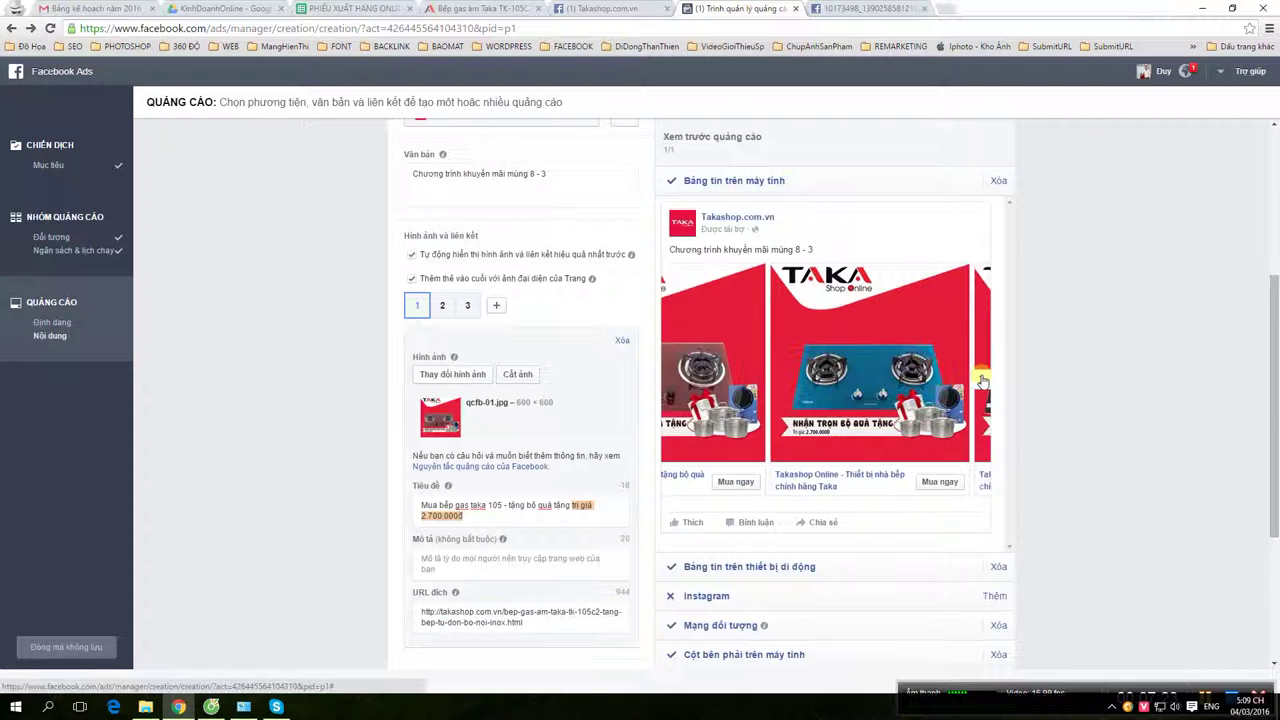
pyautogui.moveTo(450, 345)
pyautogui.click(442, 305)
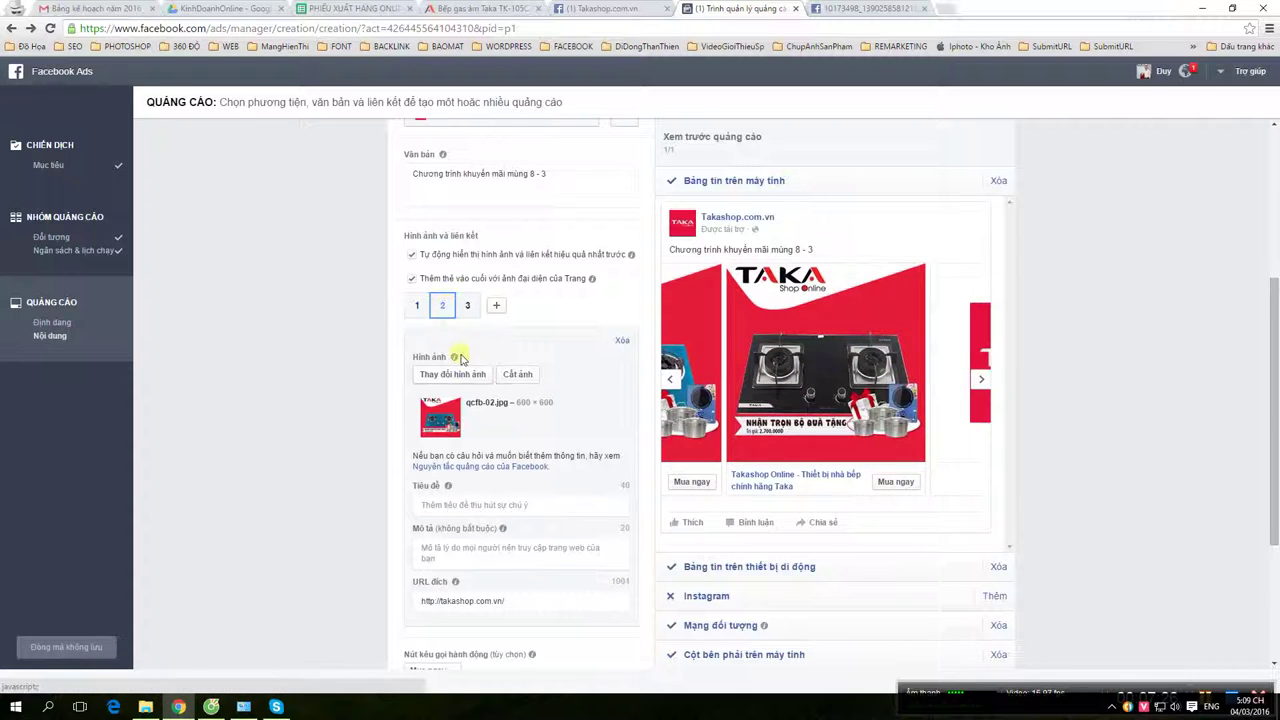
pyautogui.click(466, 306)
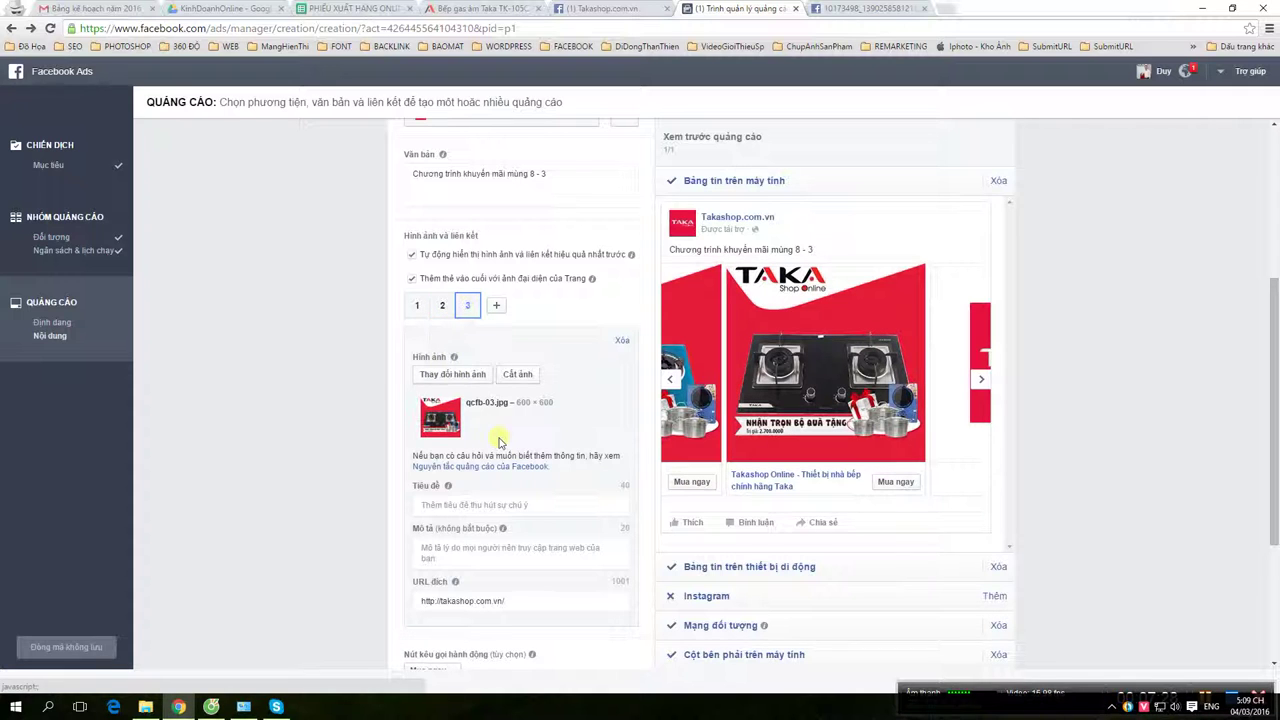
pyautogui.scroll(-1, 503, 486)
pyautogui.moveTo(506, 461)
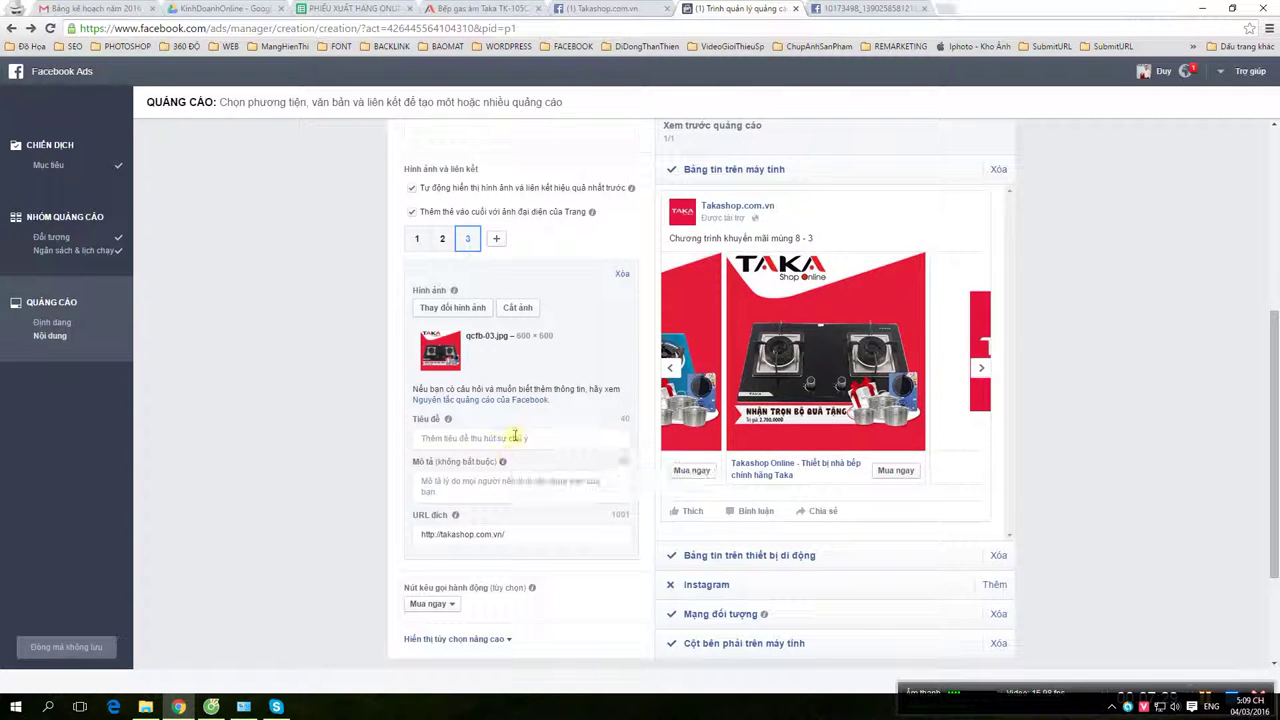
# Place the order for the carousel ad and continue to the campaign's overview page.
pyautogui.scroll(-2, 808, 448)
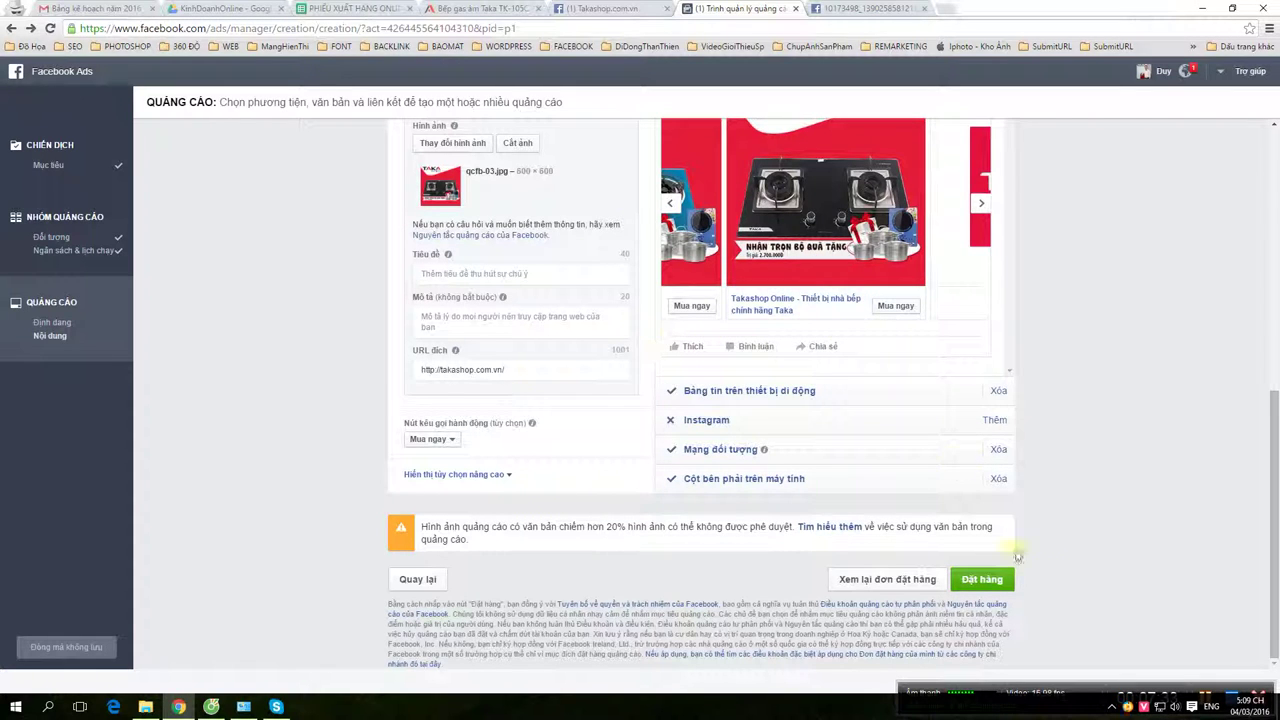
pyautogui.click(998, 588)
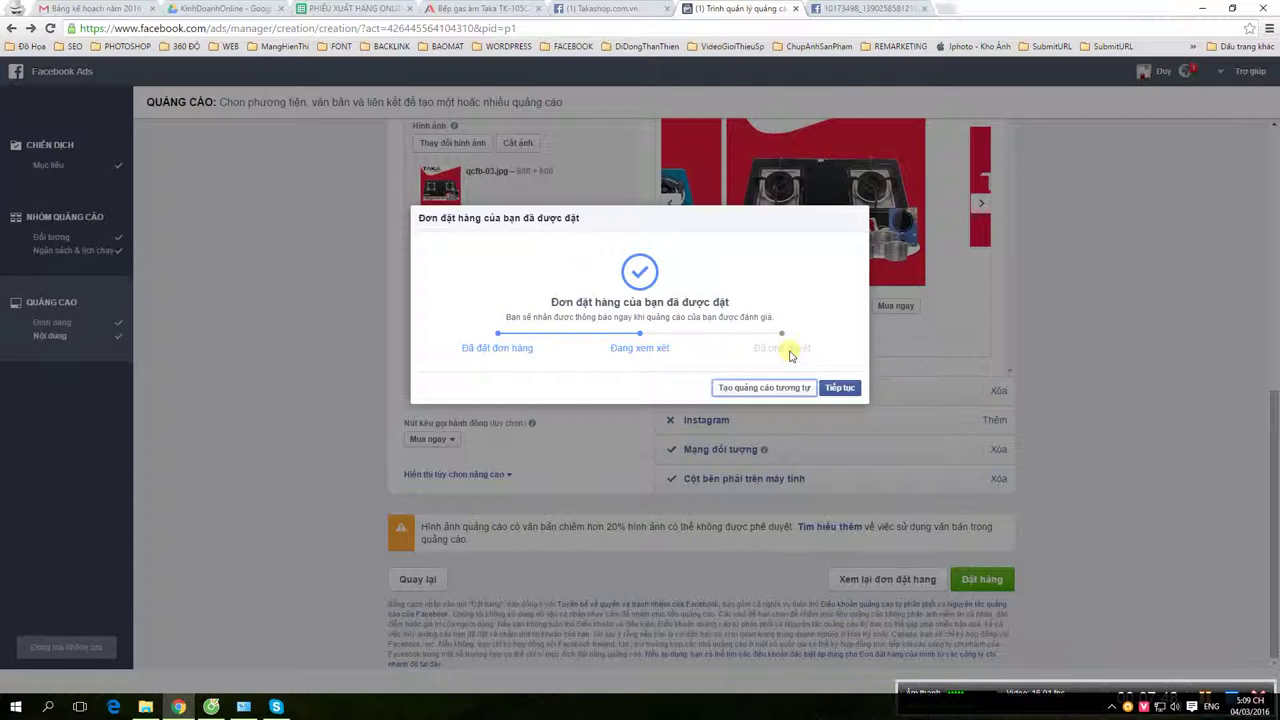
pyautogui.click(831, 388)
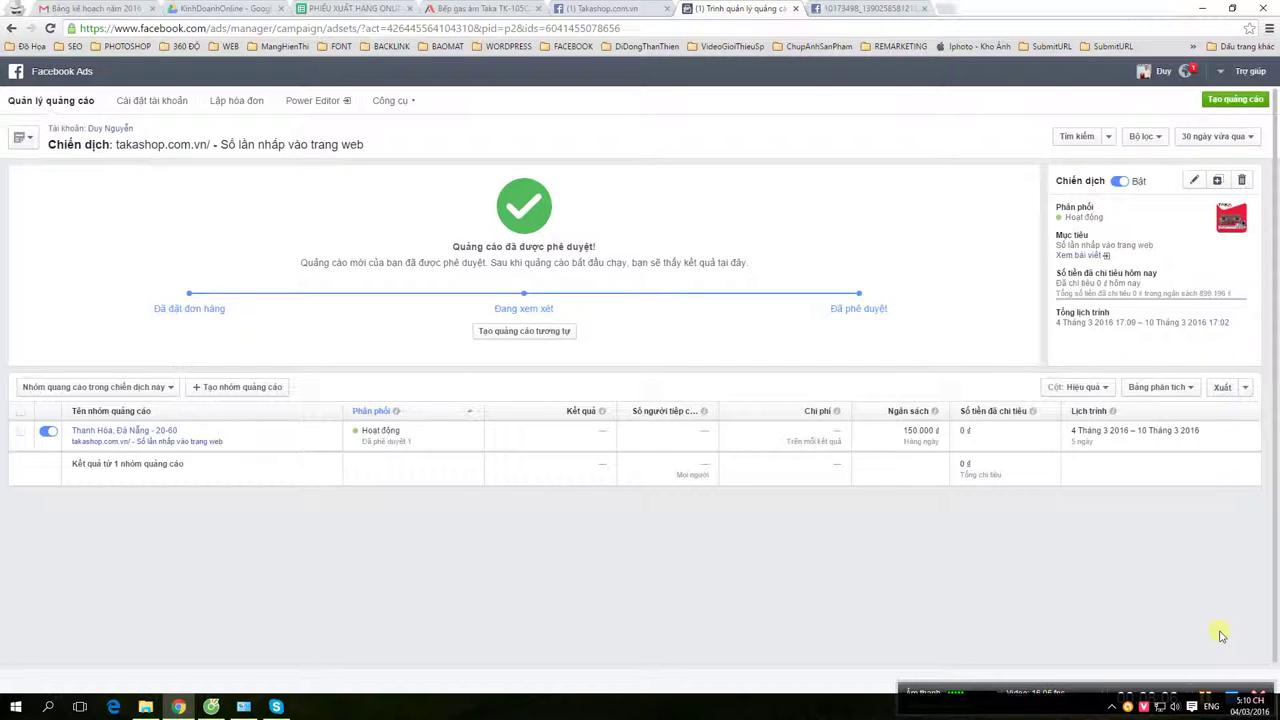
pyautogui.click(1119, 182)
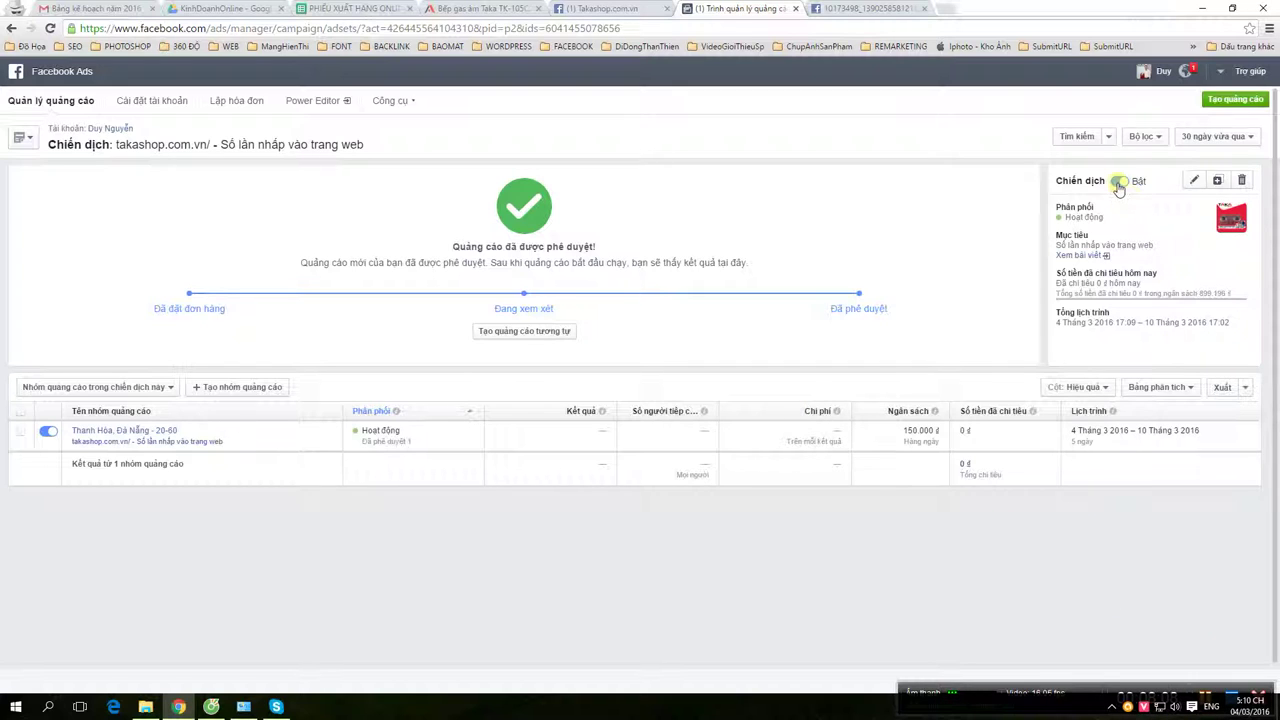